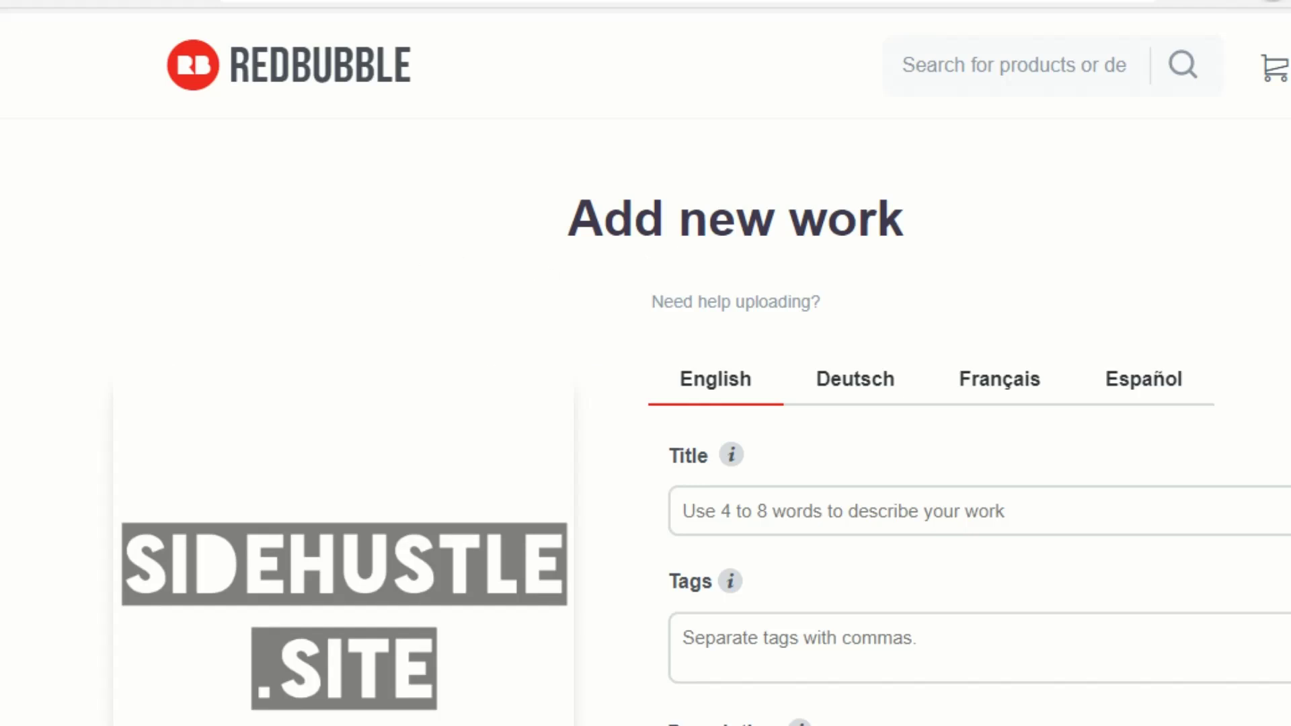
# Title the new work 'Side Hustle Site Motivational Quote Logo'
pyautogui.scroll(-2, 646, 363)
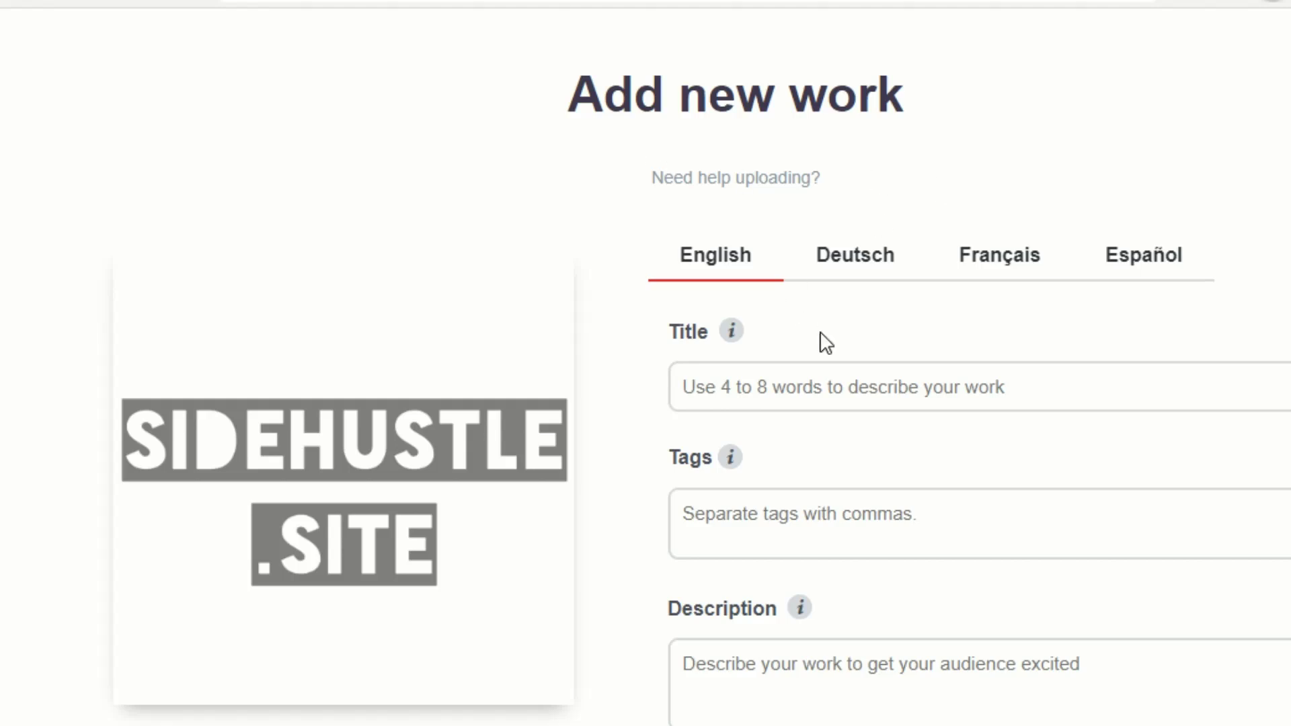
pyautogui.click(824, 394)
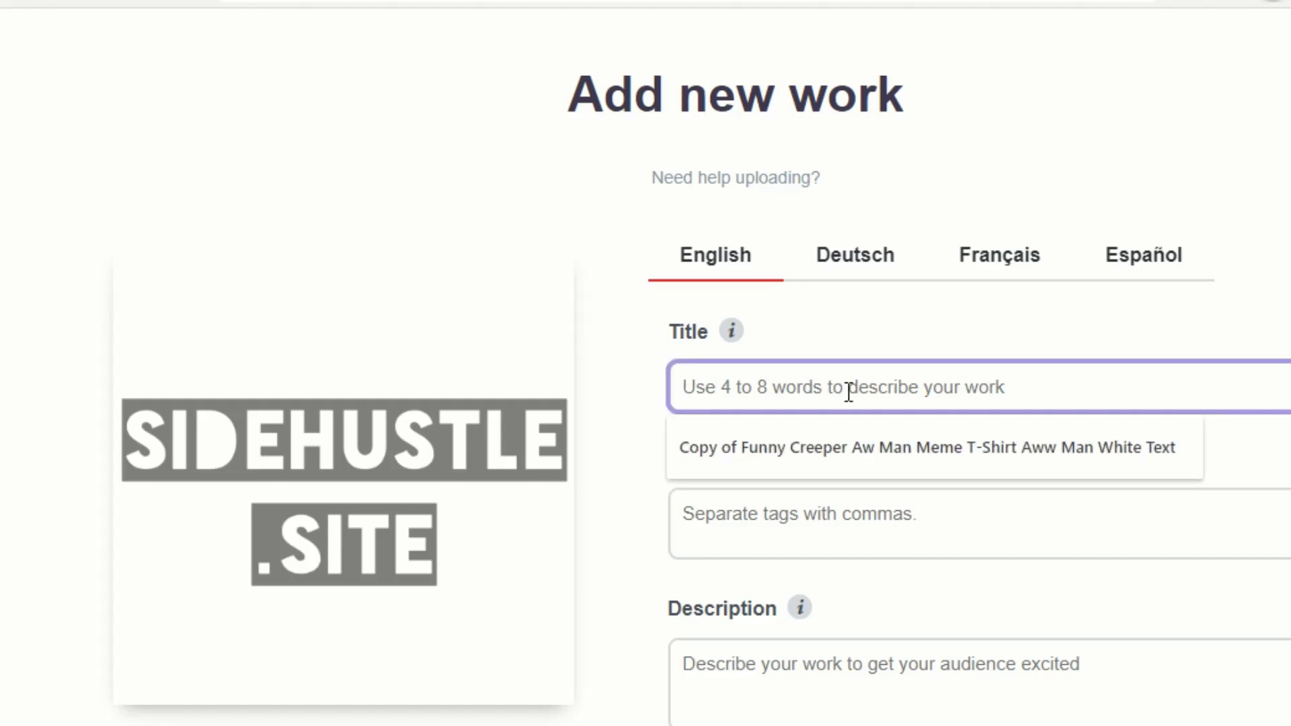
pyautogui.write('Sid')
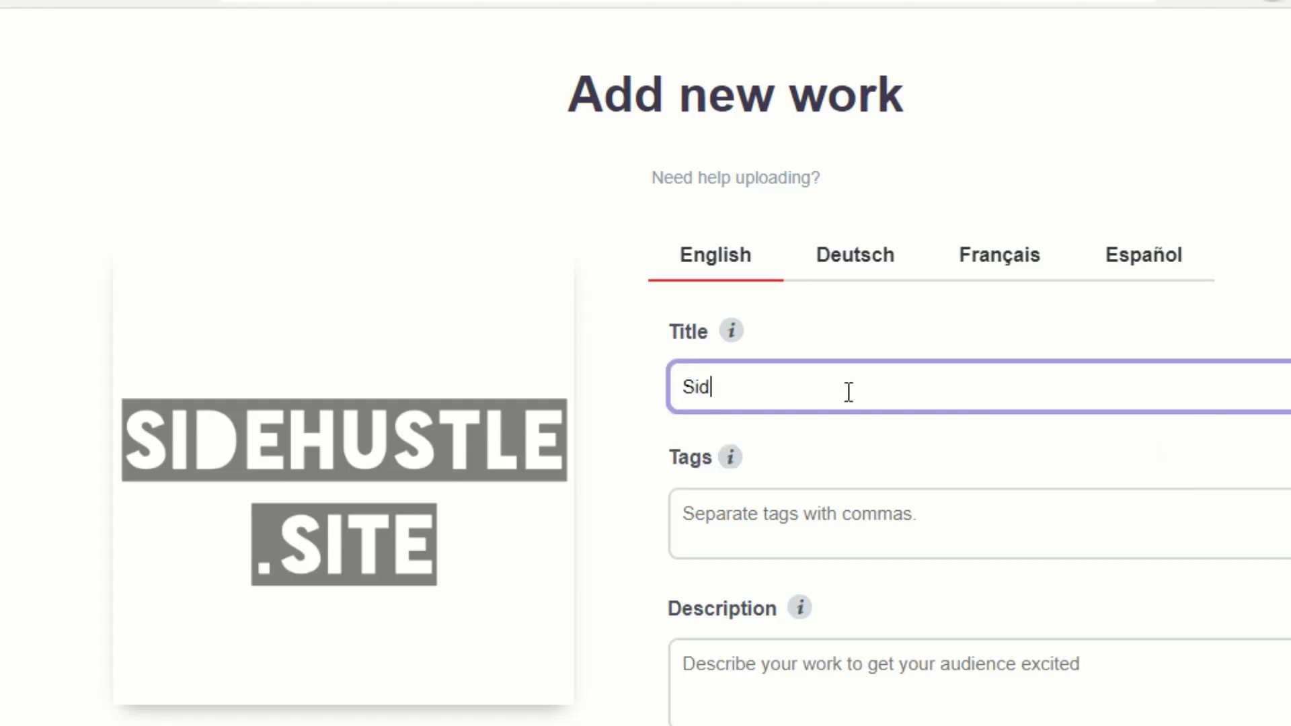
pyautogui.write('e Hustle Site ')
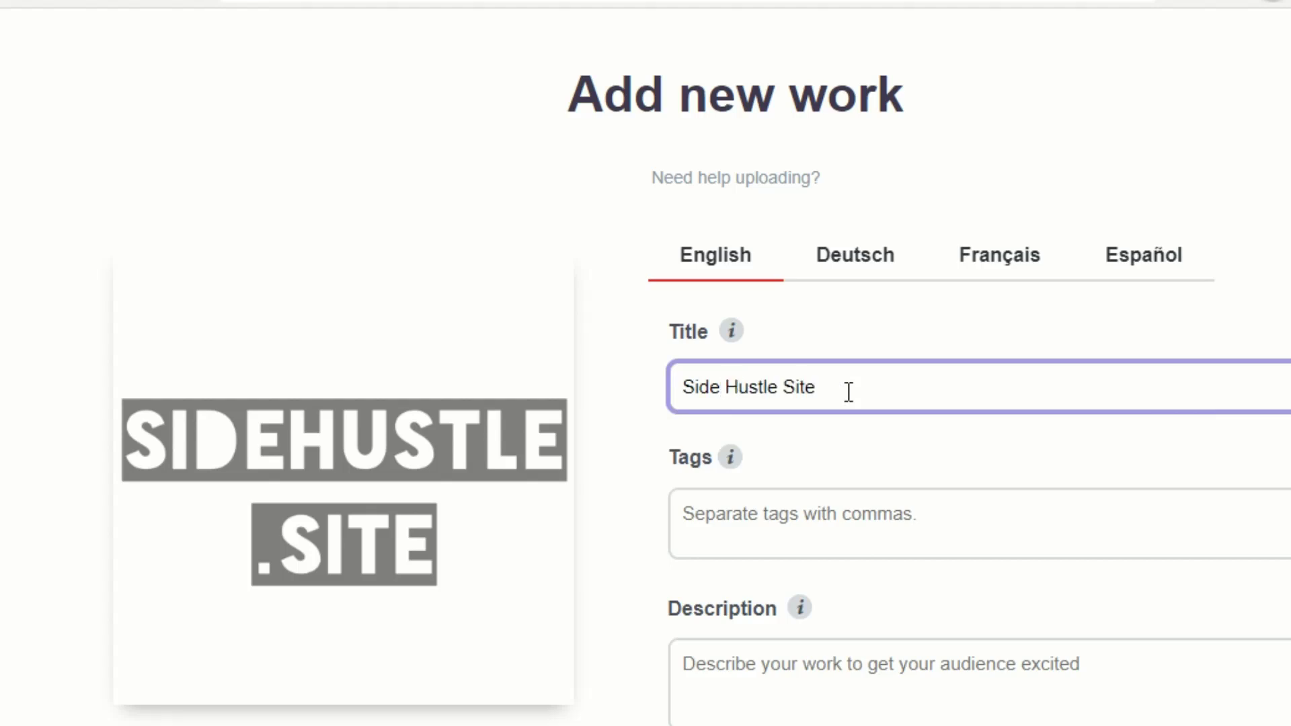
pyautogui.write('Moc')
pyautogui.write('ivational ')
pyautogui.write('Quote Logo')
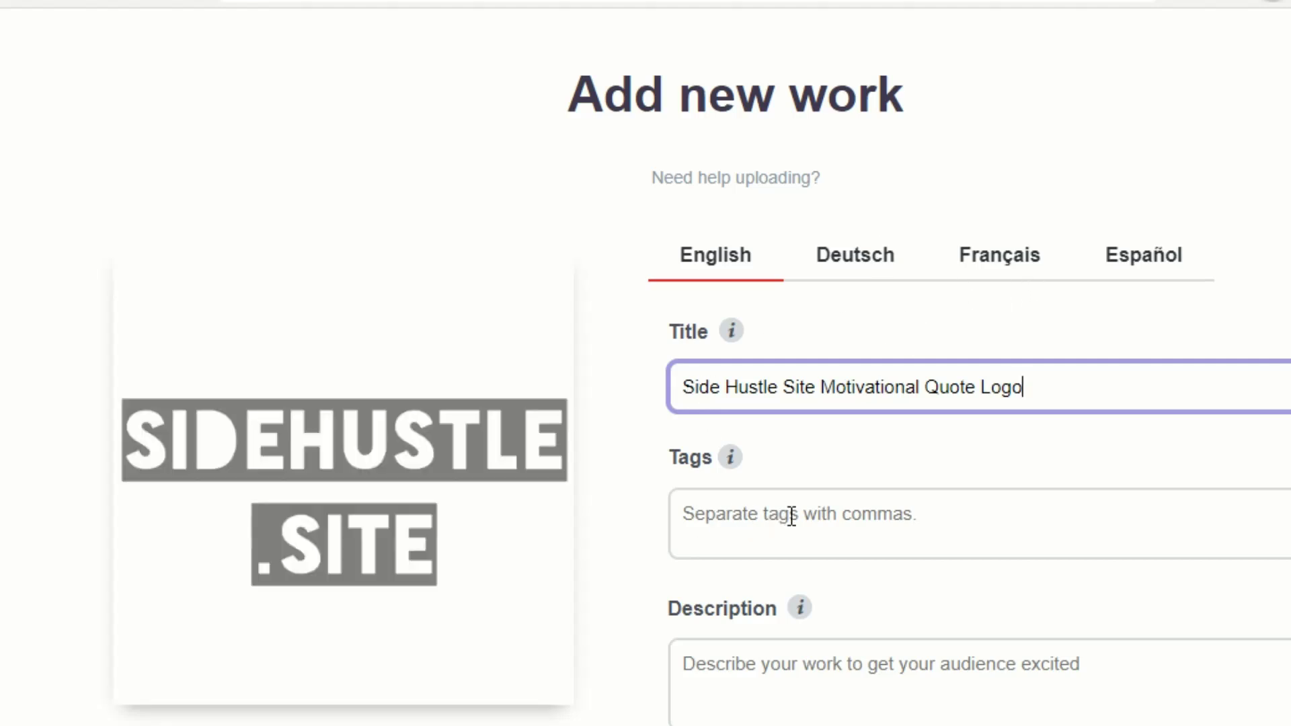
pyautogui.click(866, 516)
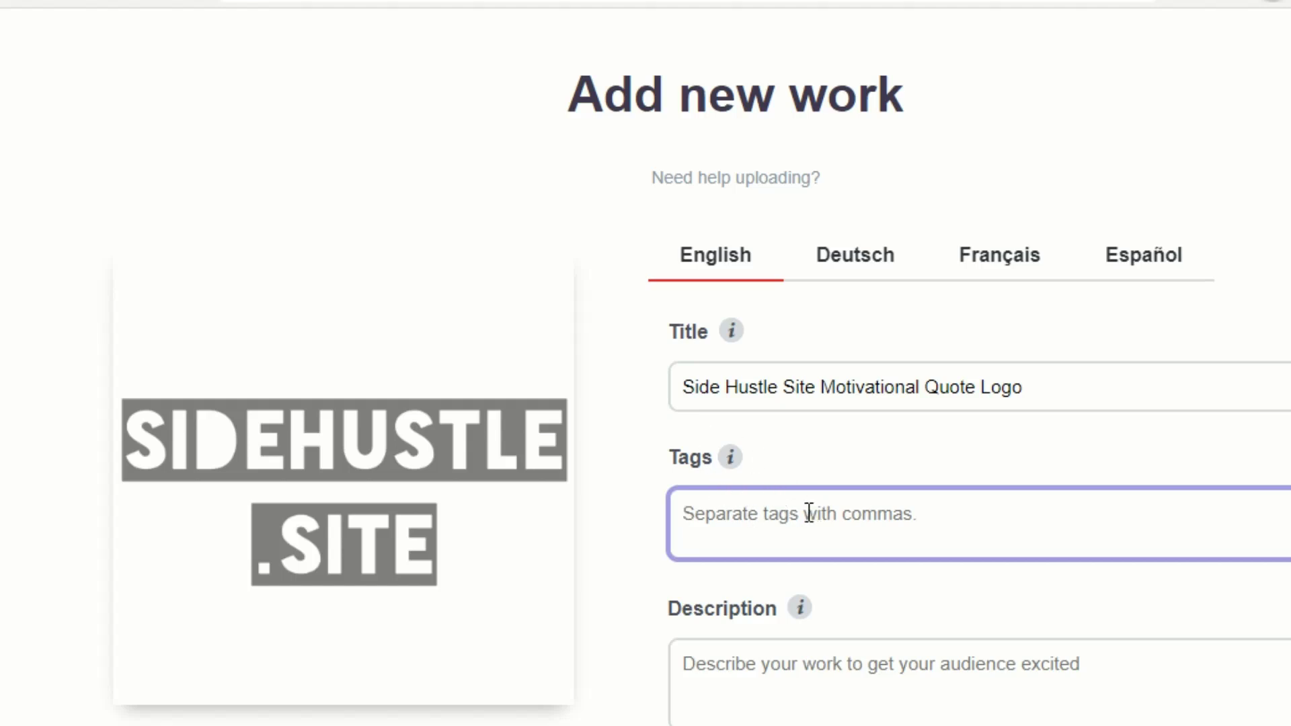
# Enter the tags 'side hustle, site, motivational, side gig, make money'
pyautogui.write('side hustle')
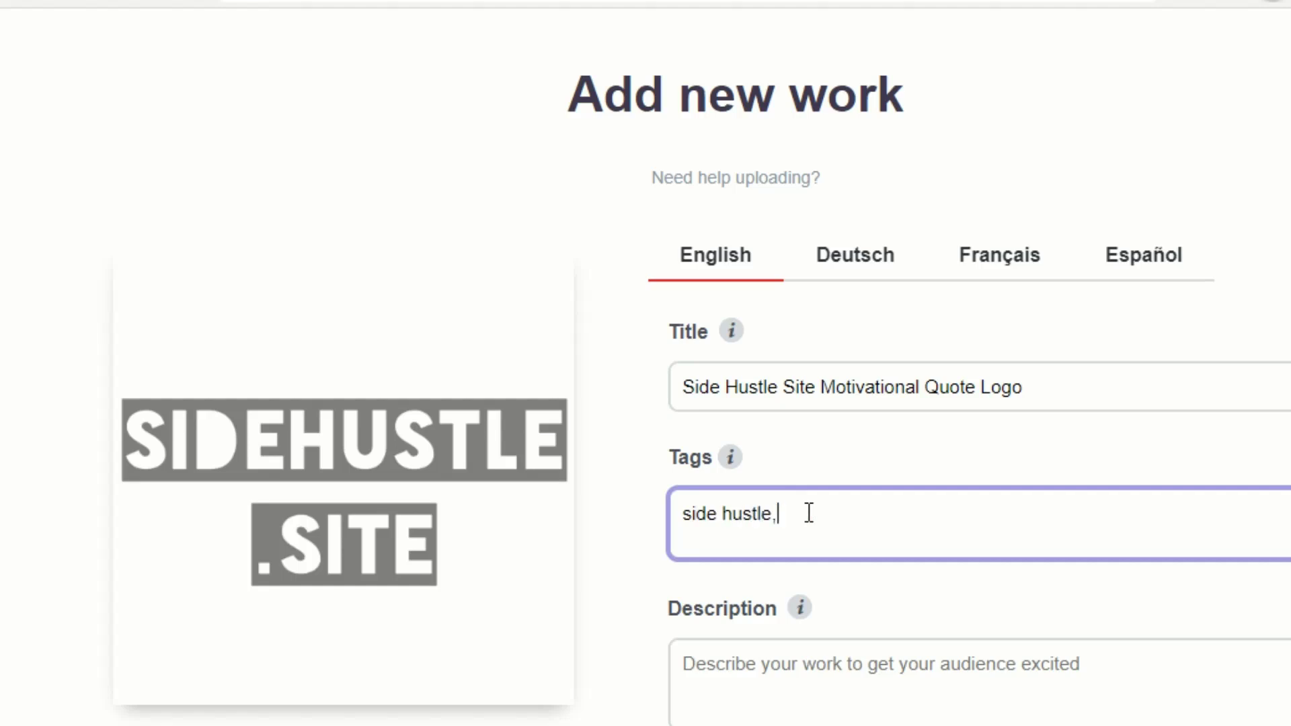
pyautogui.write(', site, motivatio')
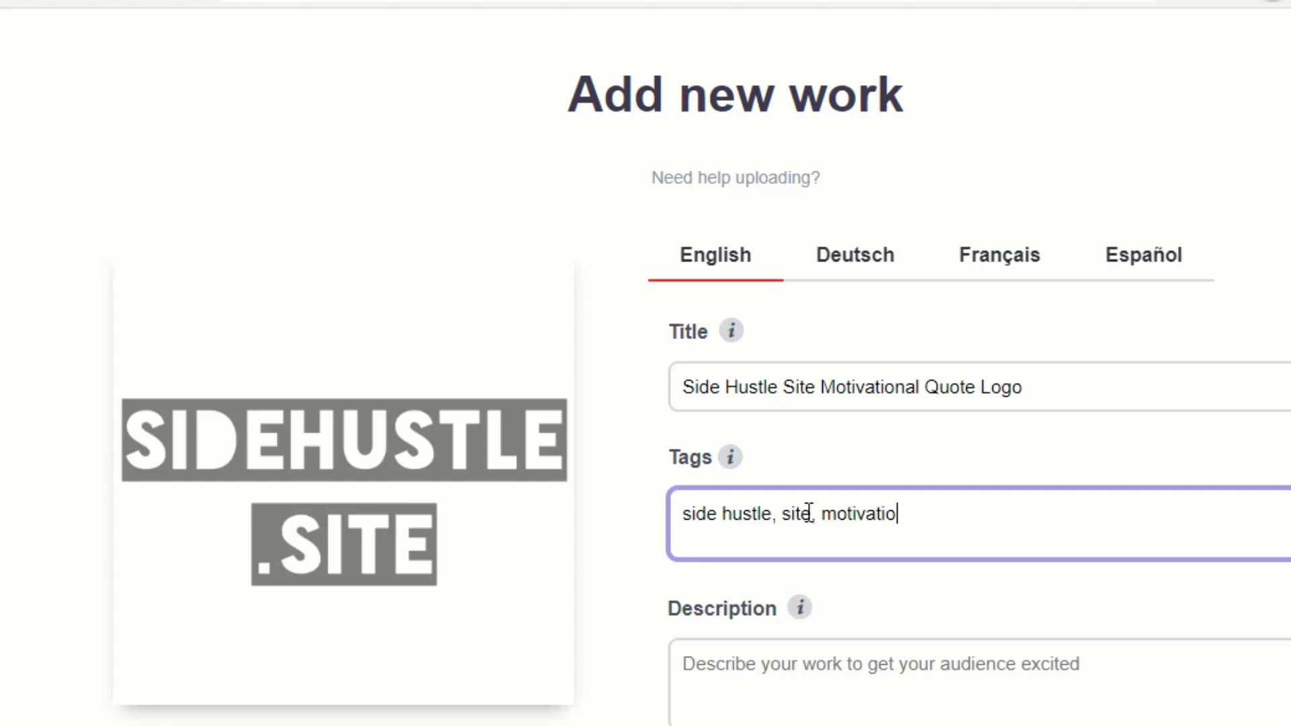
pyautogui.write('nal, side gig, make m')
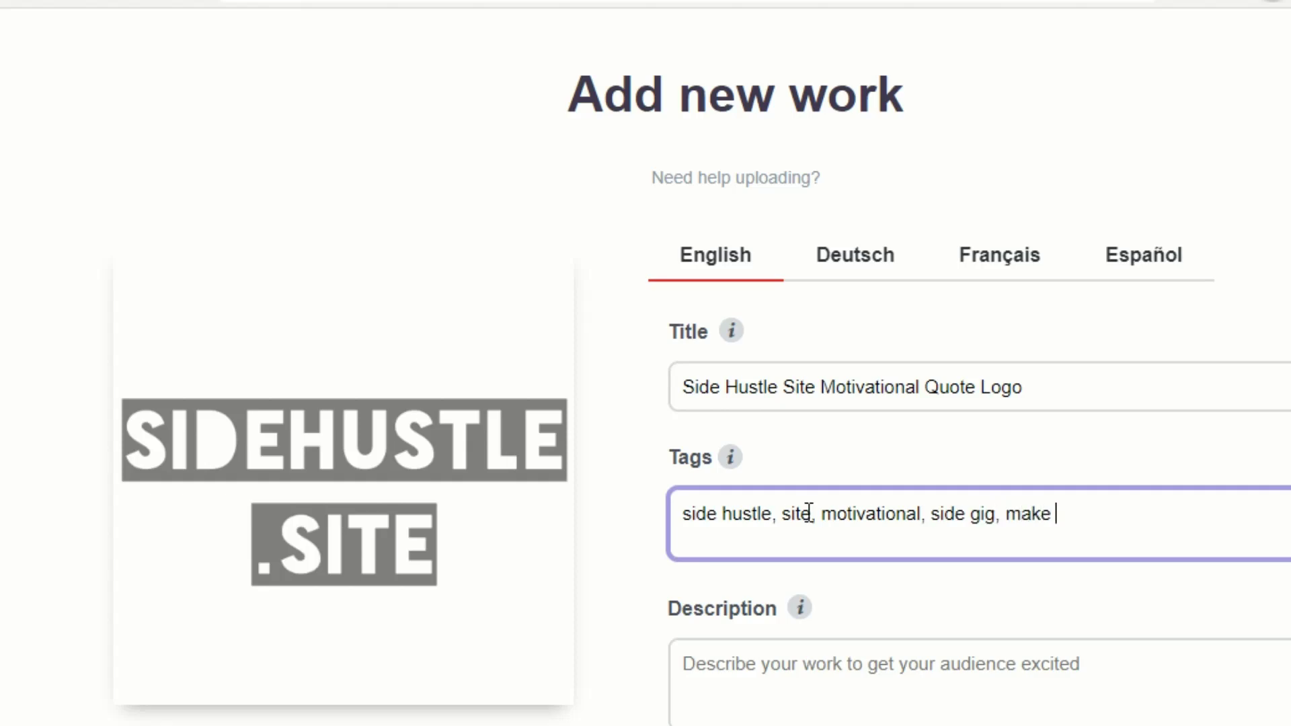
pyautogui.write('oney')
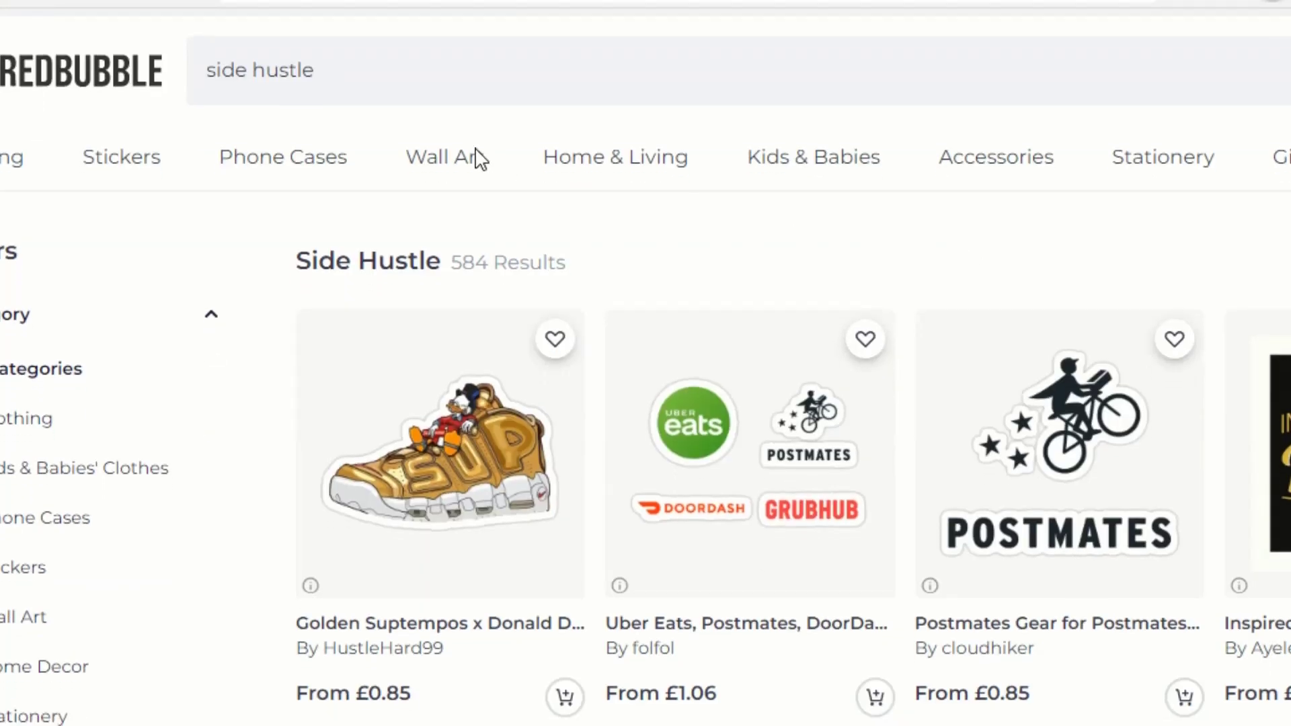
# Browse the 584 side hustle search results to find the Racerback Tank Top listing
pyautogui.moveTo(474, 158)
pyautogui.scroll(-2, 747, 238)
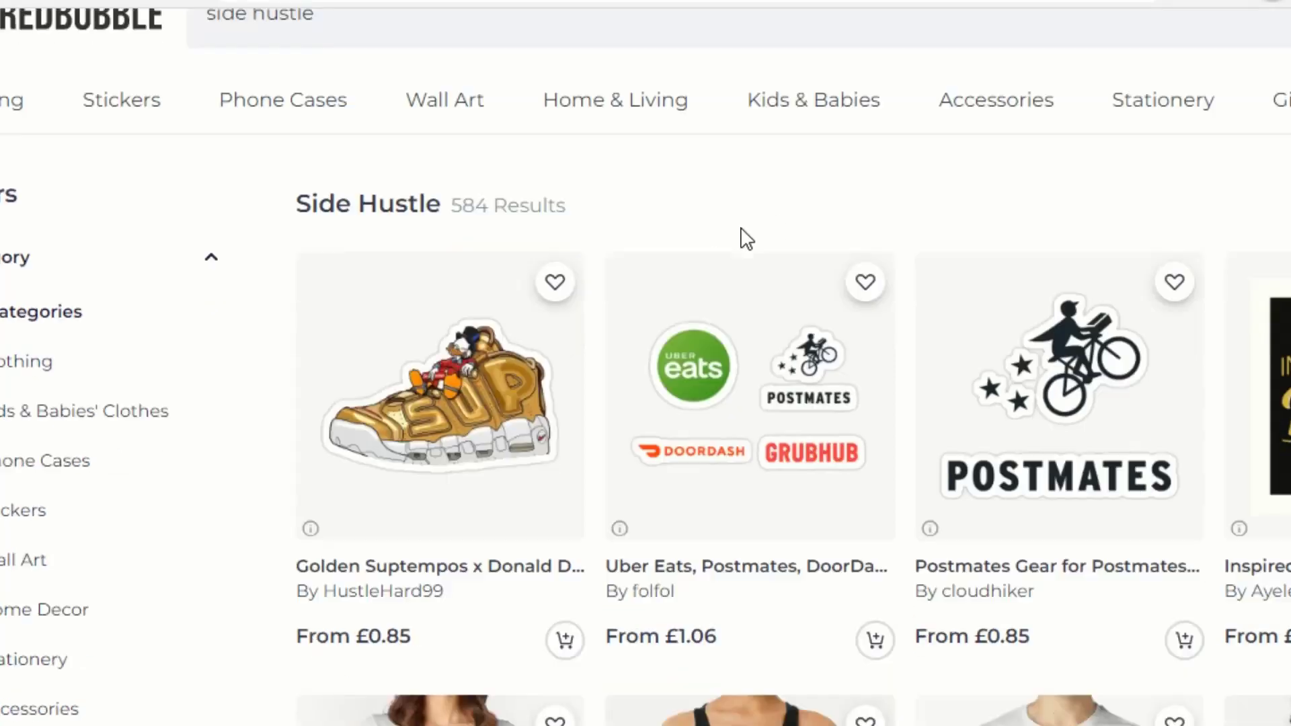
pyautogui.scroll(-5, 747, 238)
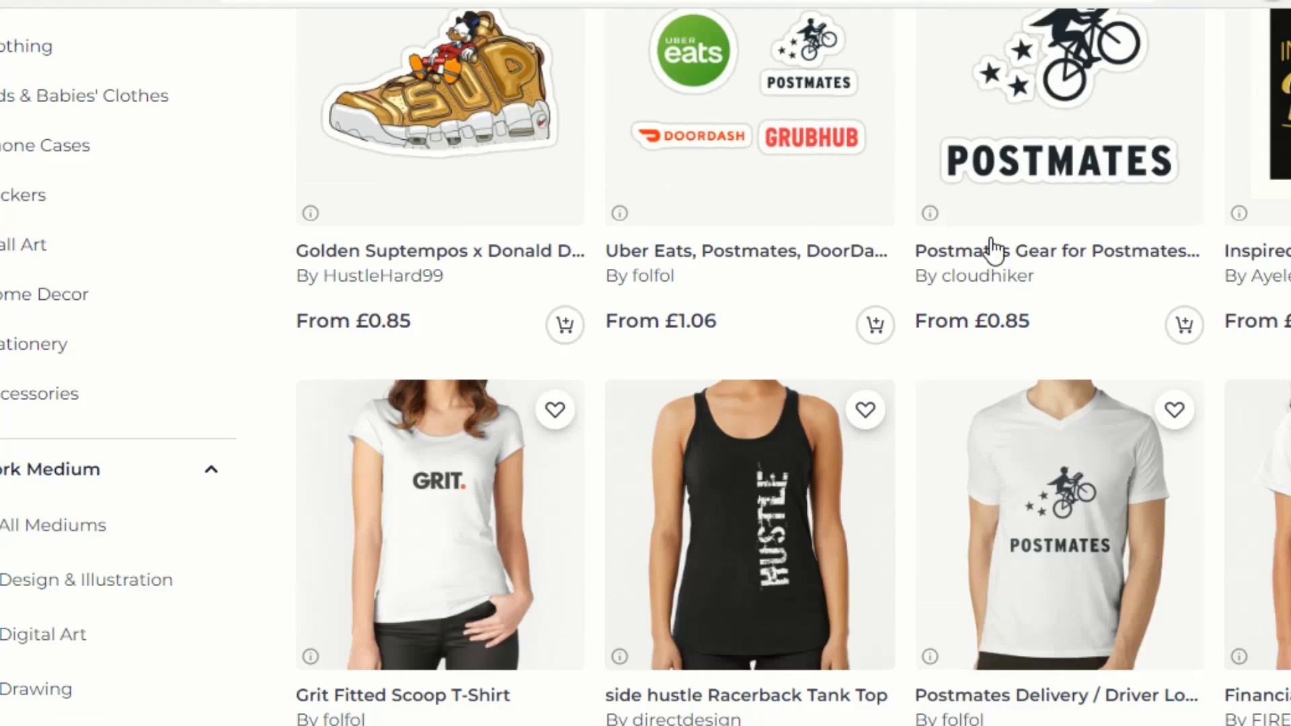
pyautogui.scroll(-2, 879, 86)
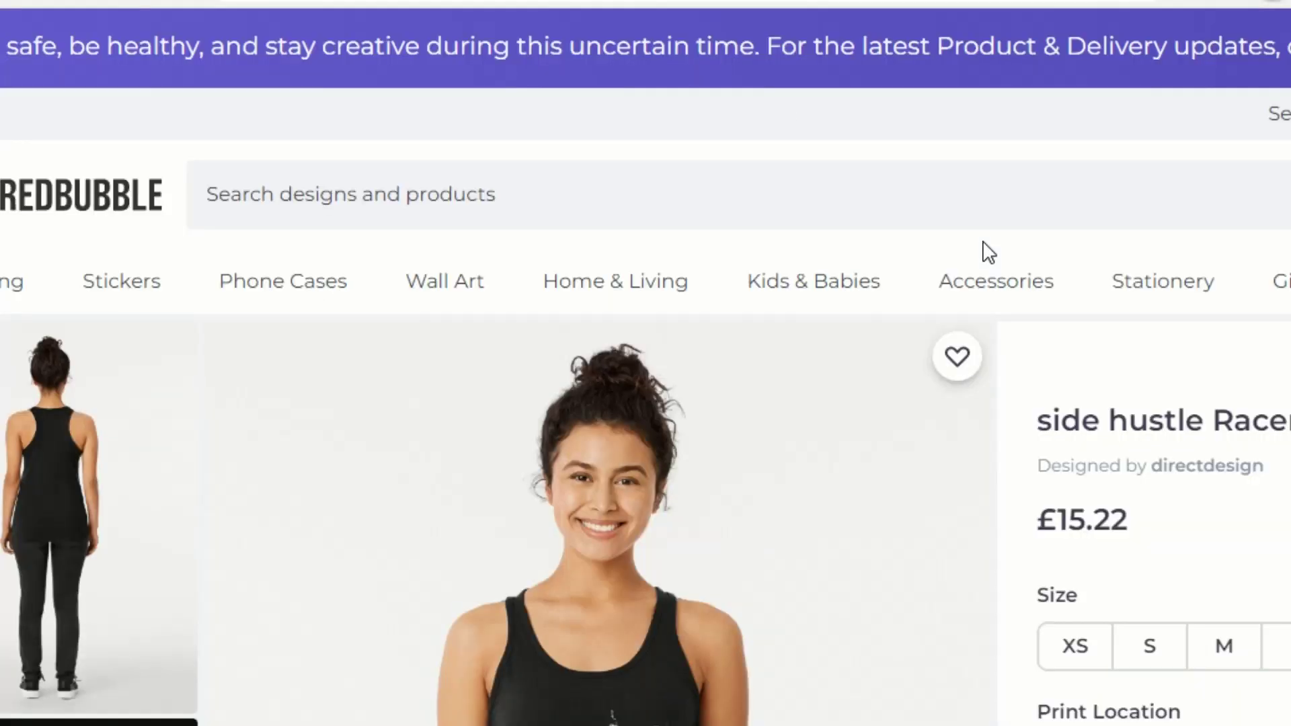
# Review the racerback tank top's Product Tags, such as hustle hard and motivational quote
pyautogui.scroll(-3, 989, 253)
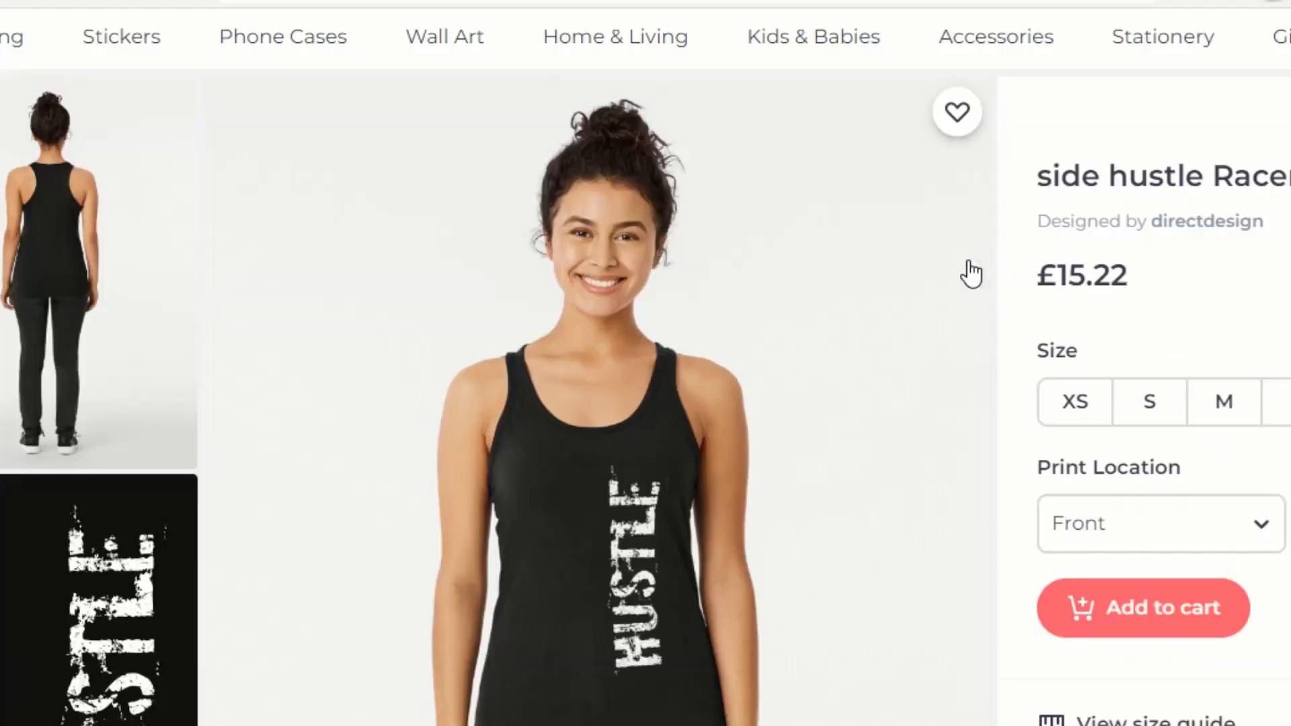
pyautogui.scroll(-2, 901, 296)
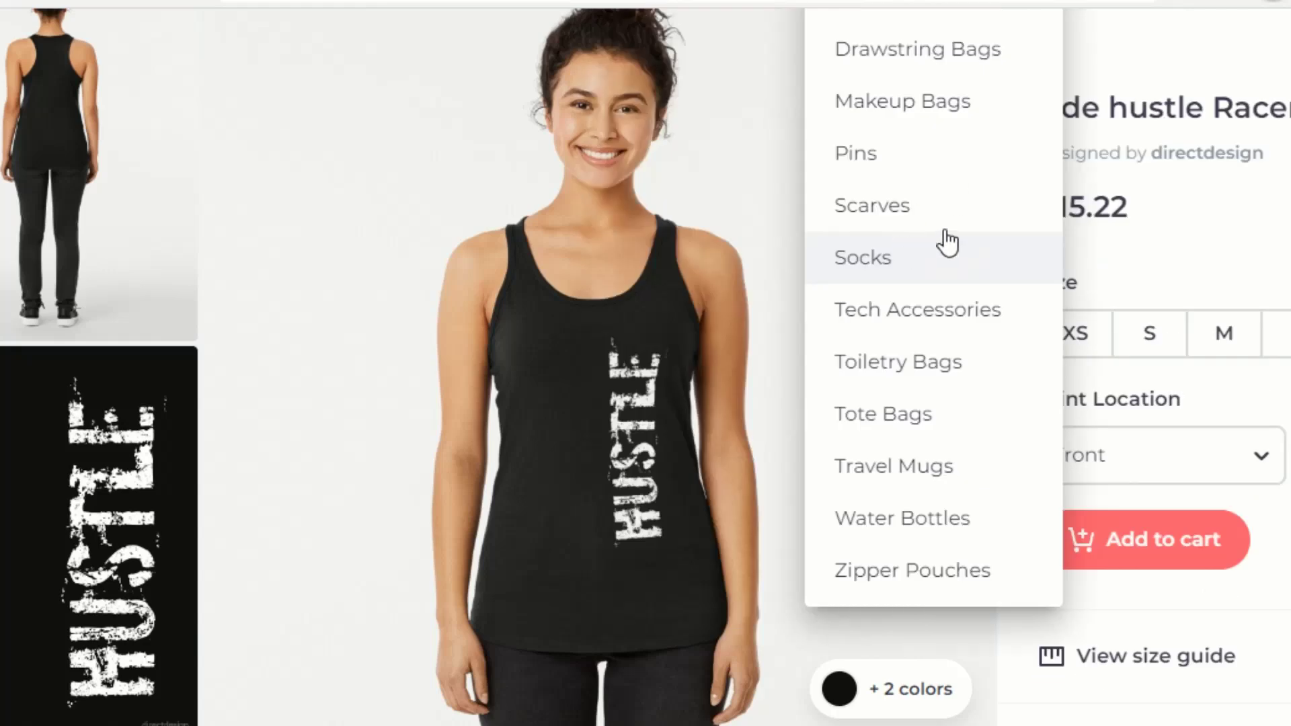
pyautogui.scroll(-8, 827, 235)
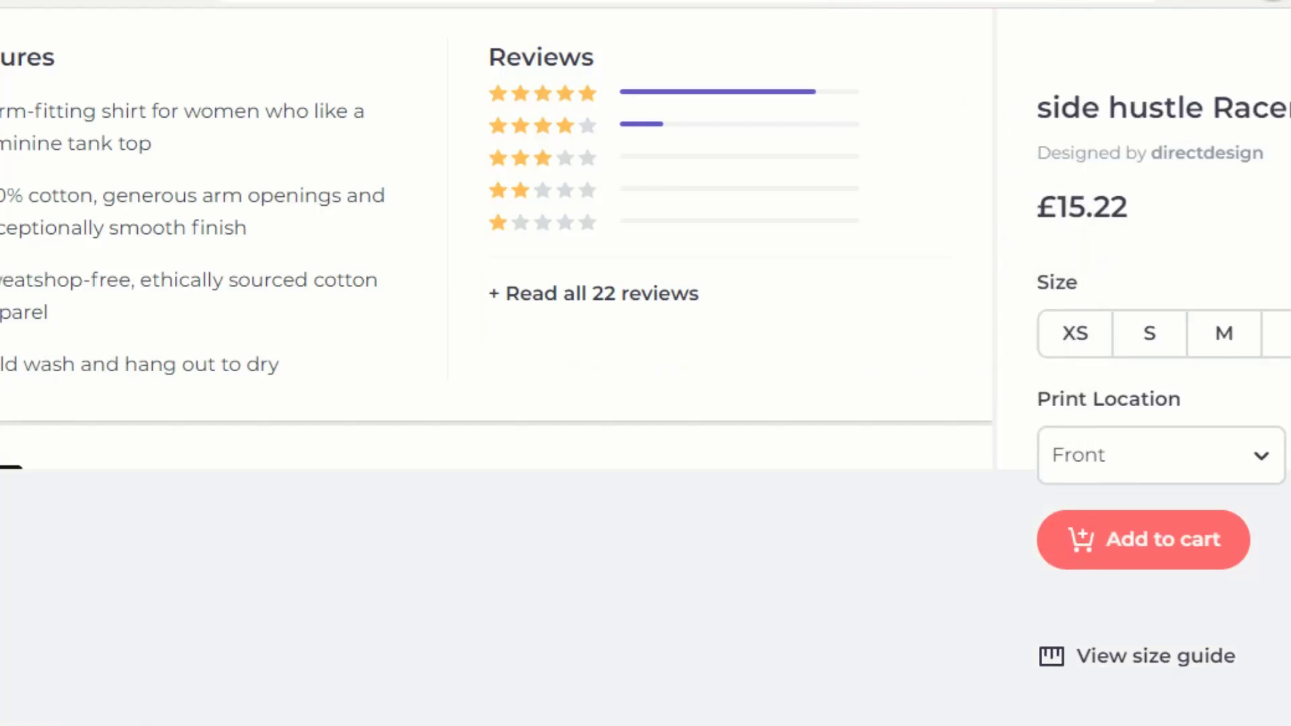
pyautogui.scroll(-15, 844, 368)
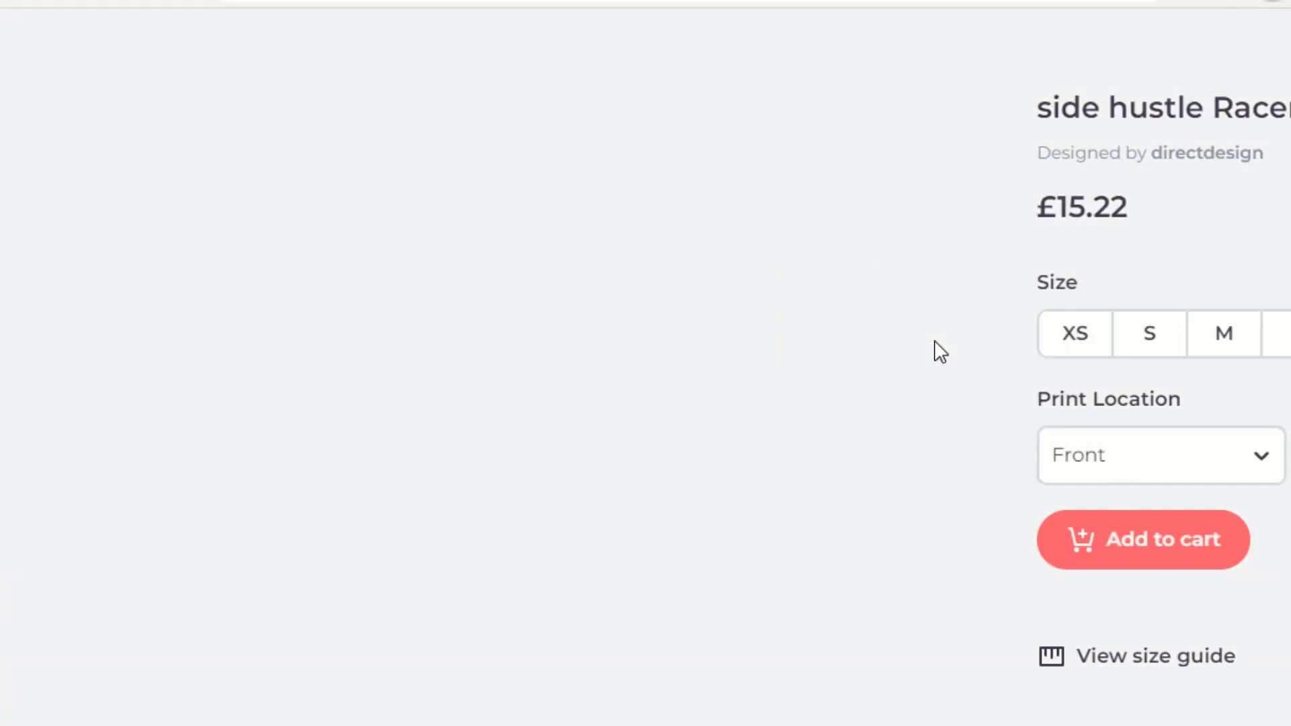
pyautogui.scroll(-5, 773, 363)
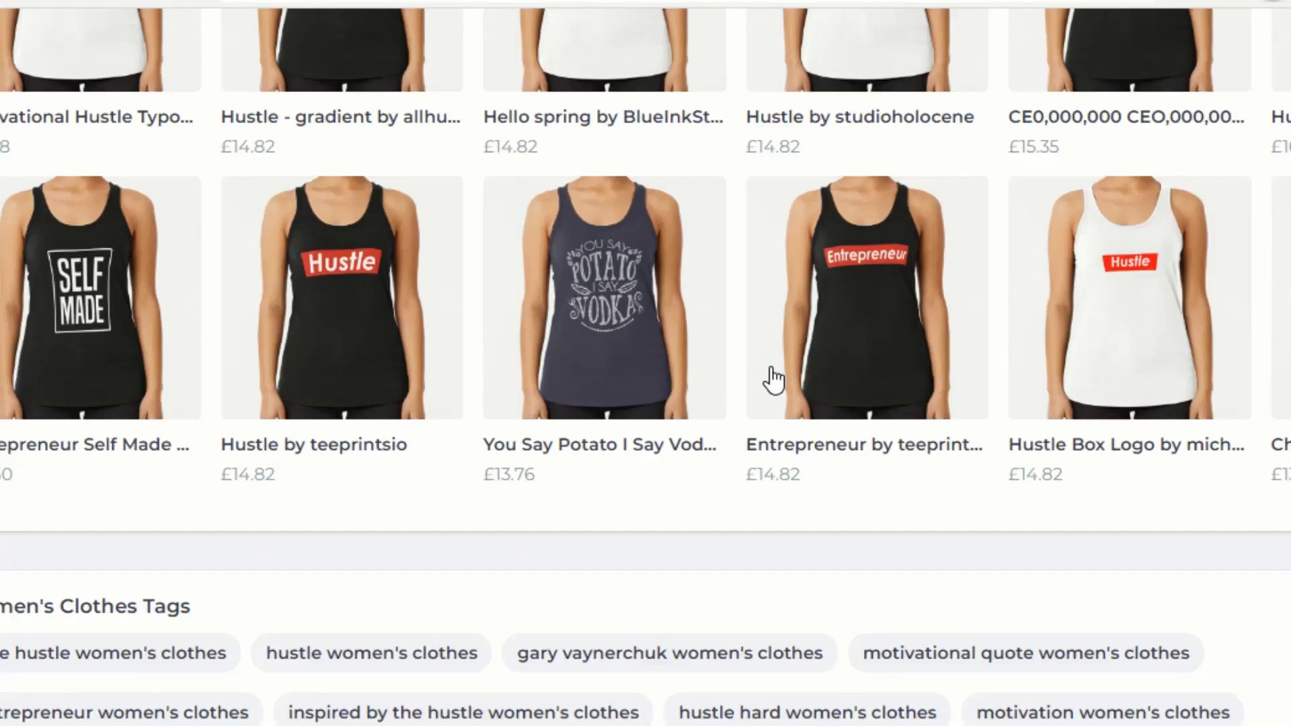
pyautogui.scroll(-7, 737, 336)
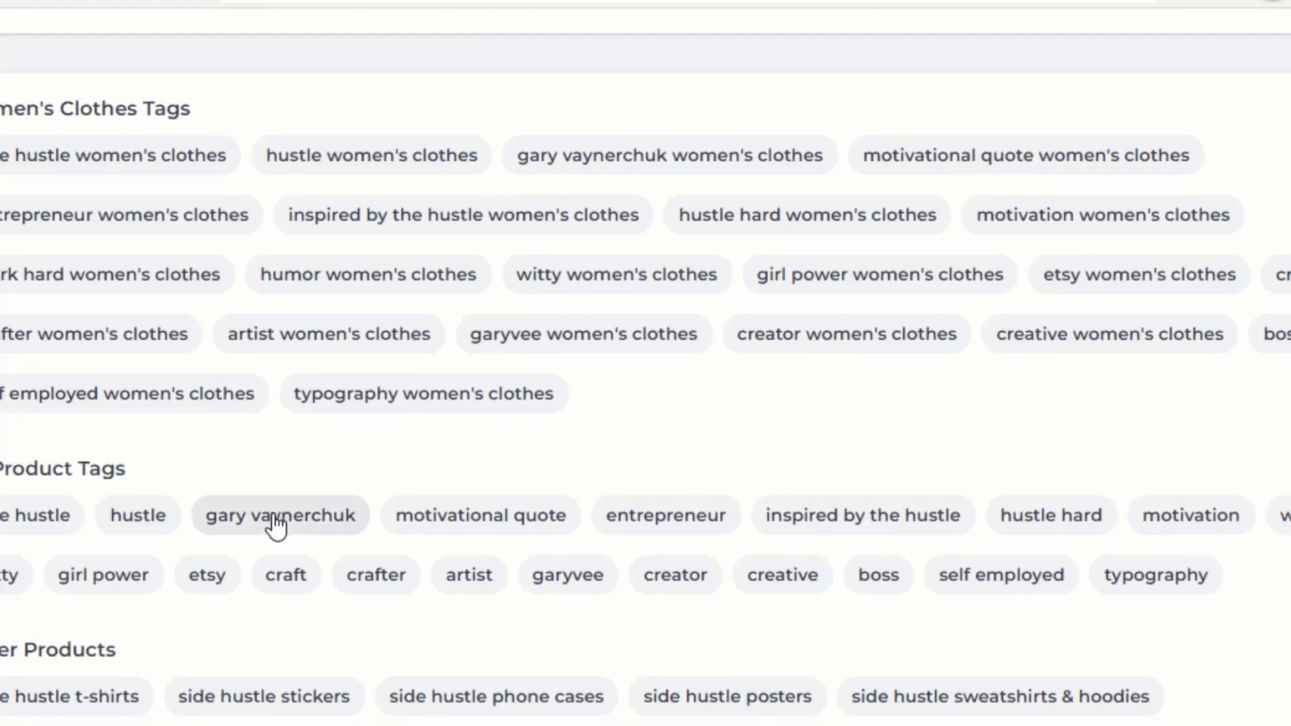
pyautogui.scroll(-2, 283, 511)
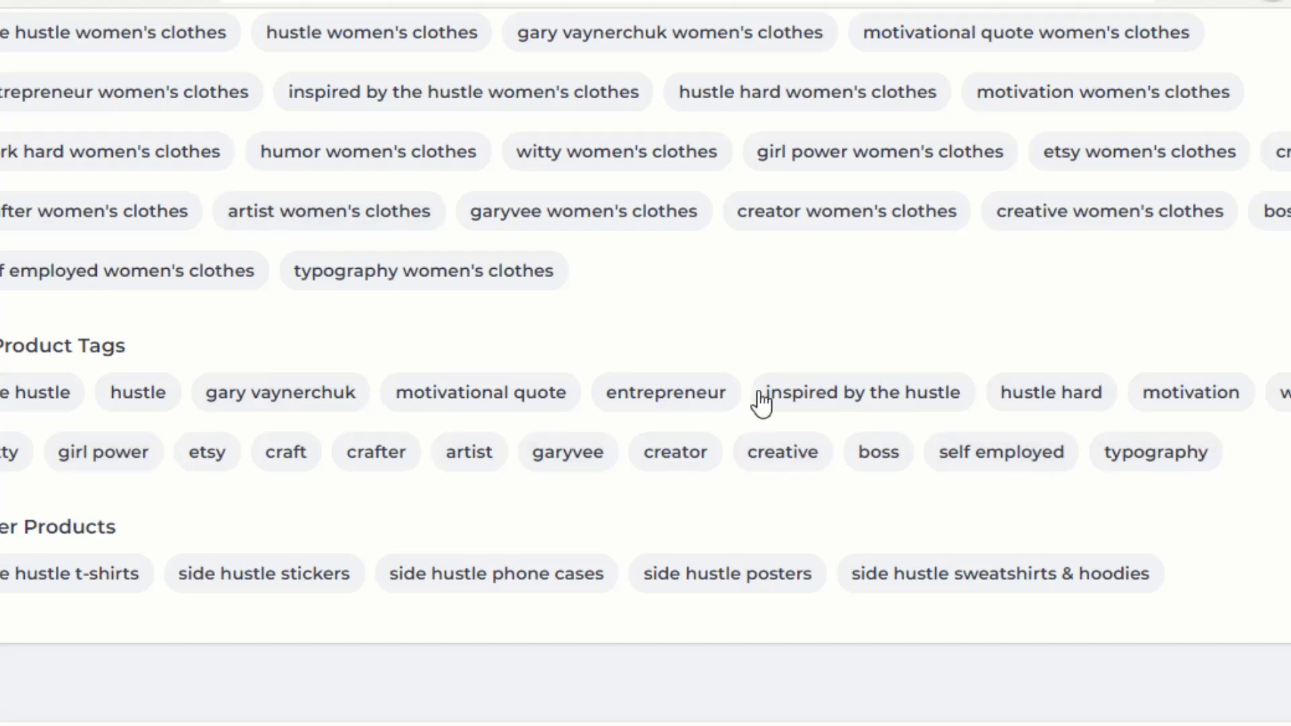
pyautogui.moveTo(726, 402); pyautogui.dragTo(700, 406)
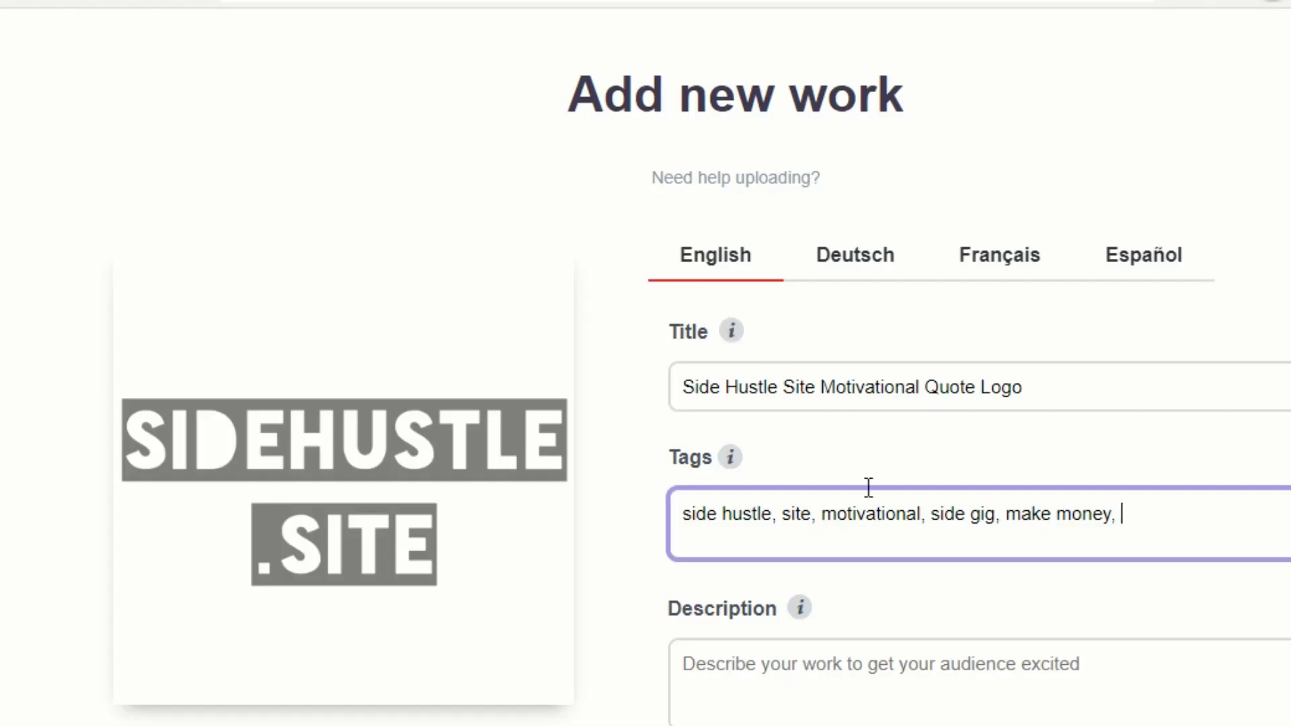
# Append 'hustle hard, quote, g vee,' to the tags and go to the Merch Titans generator
pyautogui.write('stle hard')
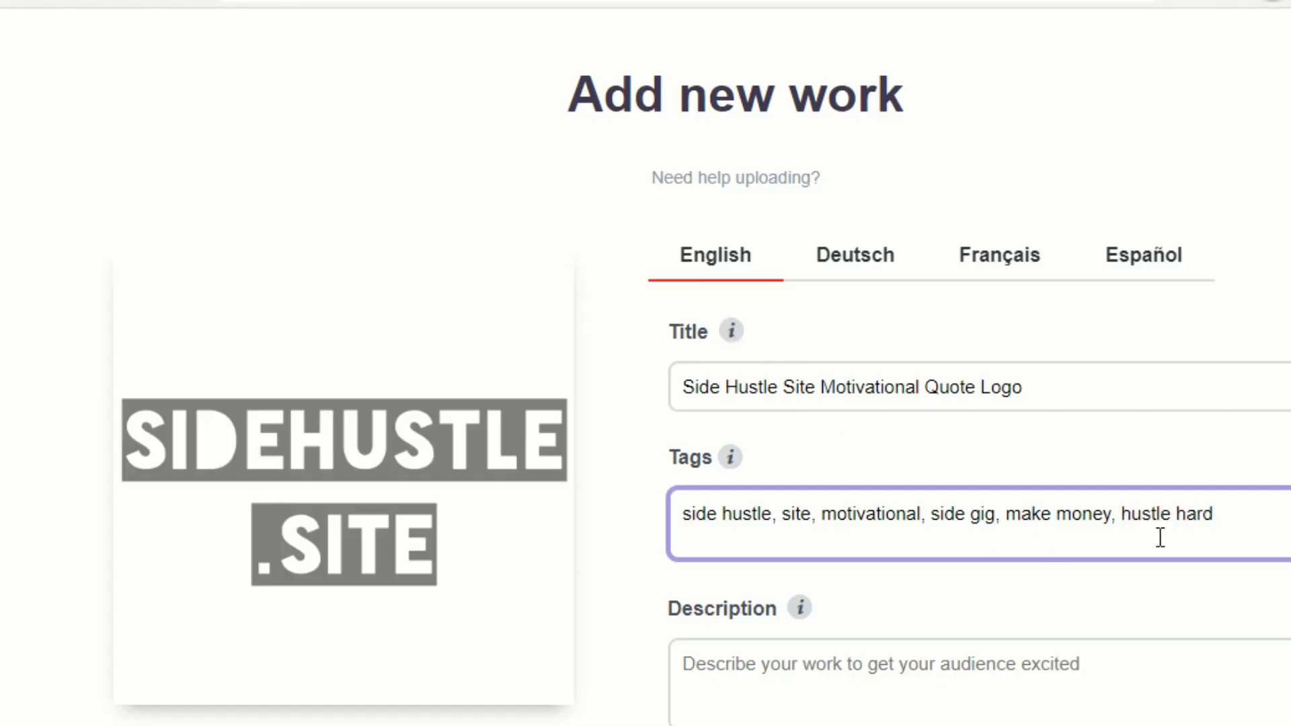
pyautogui.write(', quote, g vee,')
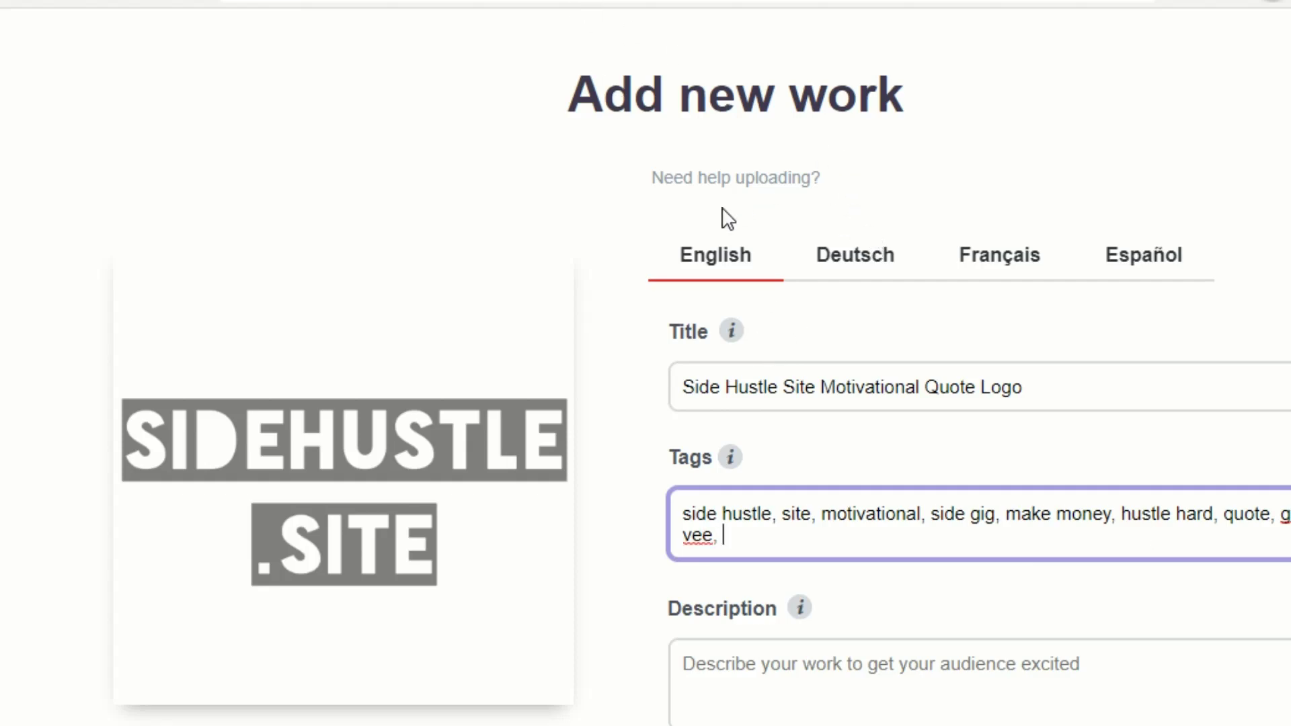
pyautogui.hotkey('ctrl', 'Tab')
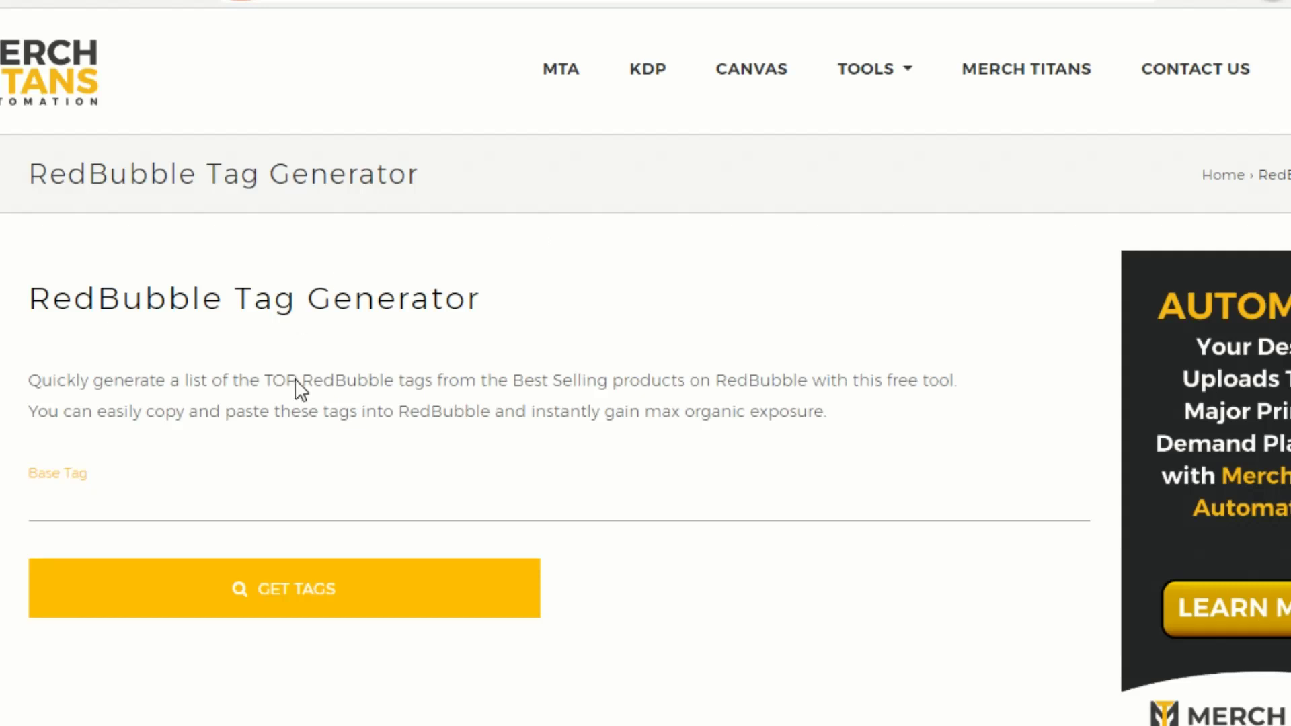
# Enter 'side hustle' as the base tag and request generated tags
pyautogui.scroll(-2, 660, 251)
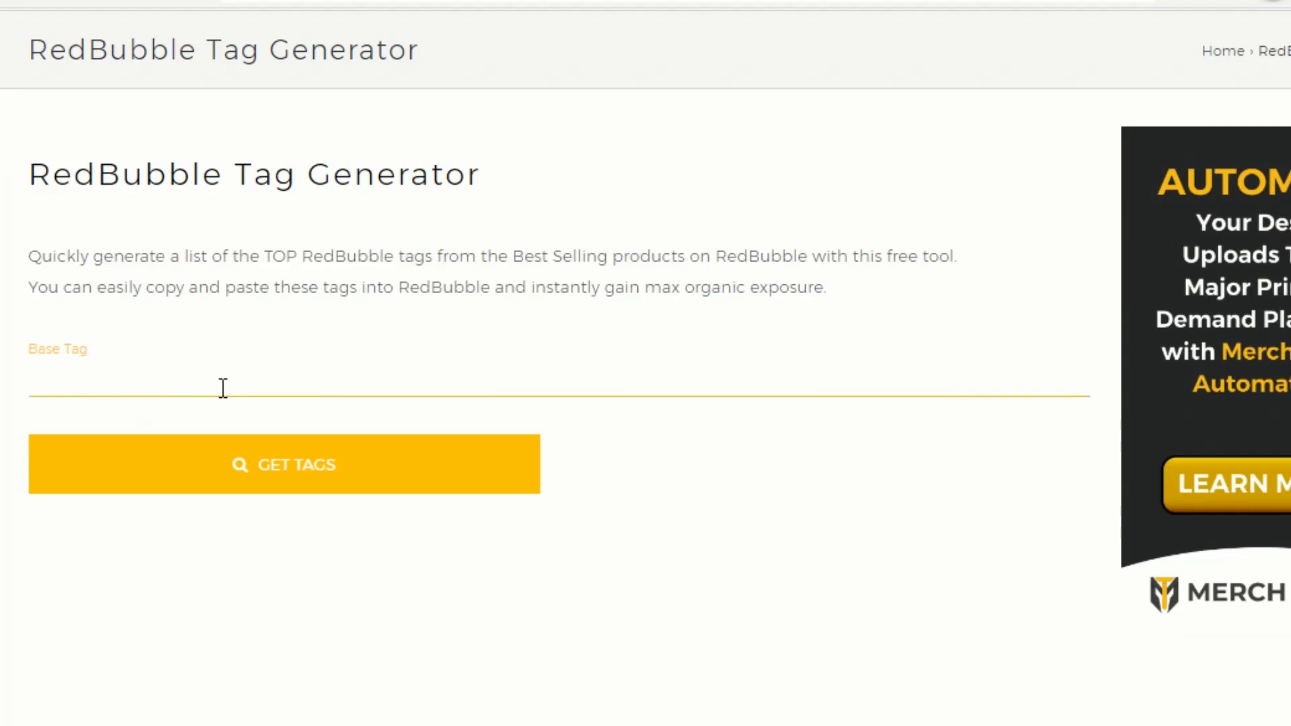
pyautogui.write('de hustle')
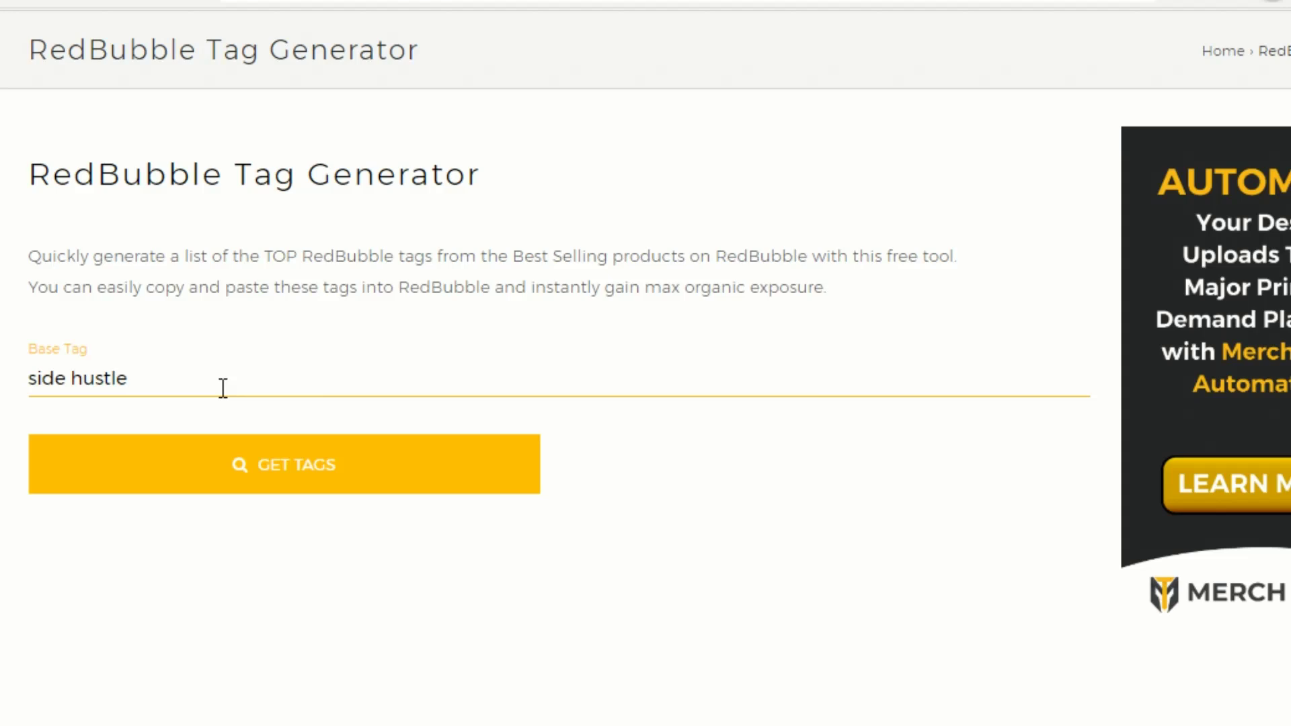
pyautogui.click(245, 464)
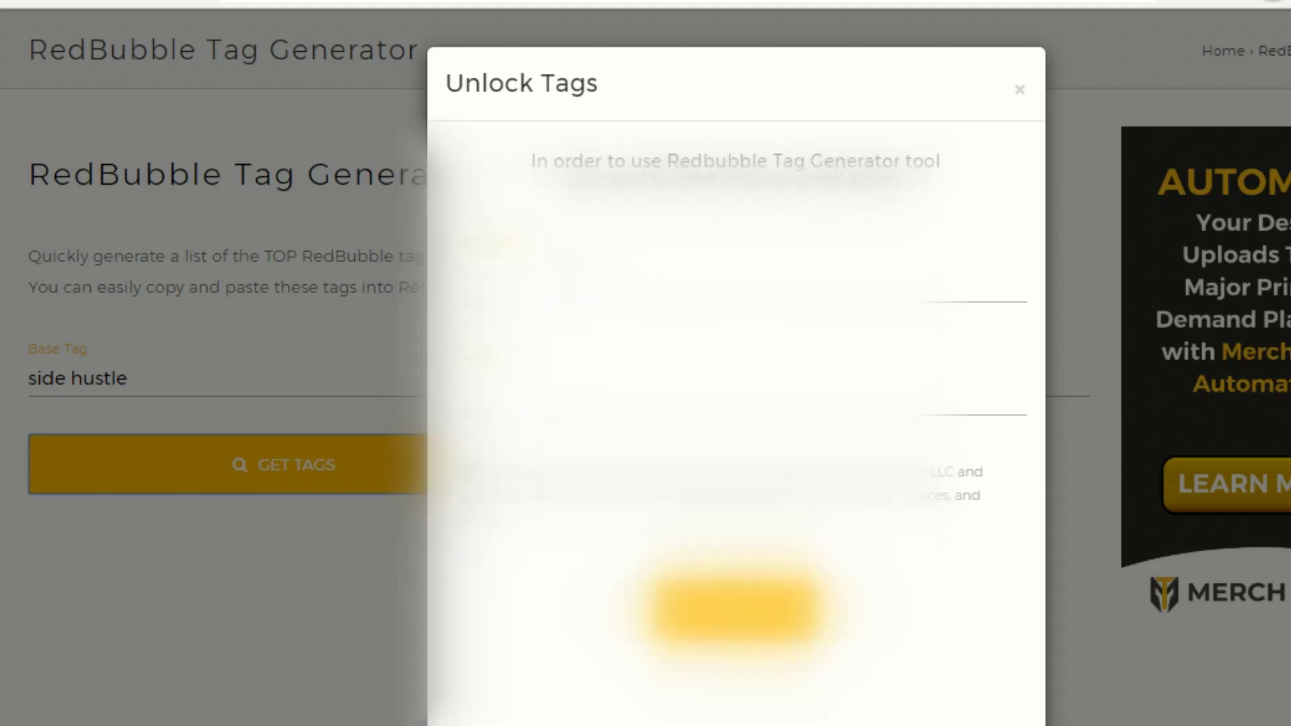
# Autofill the Unlock Tags form's fields with saved entries and submit it
pyautogui.click(575, 282)
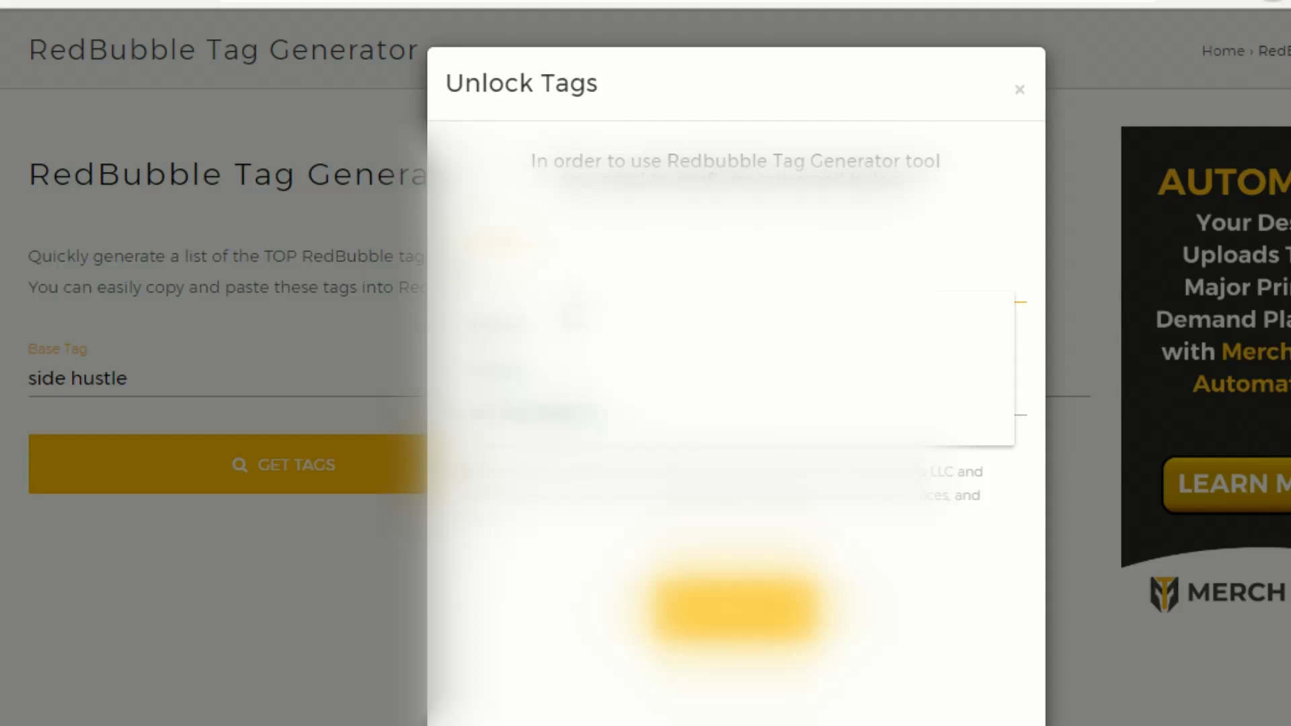
pyautogui.press('Down')
pyautogui.press('Return')
pyautogui.click(733, 383)
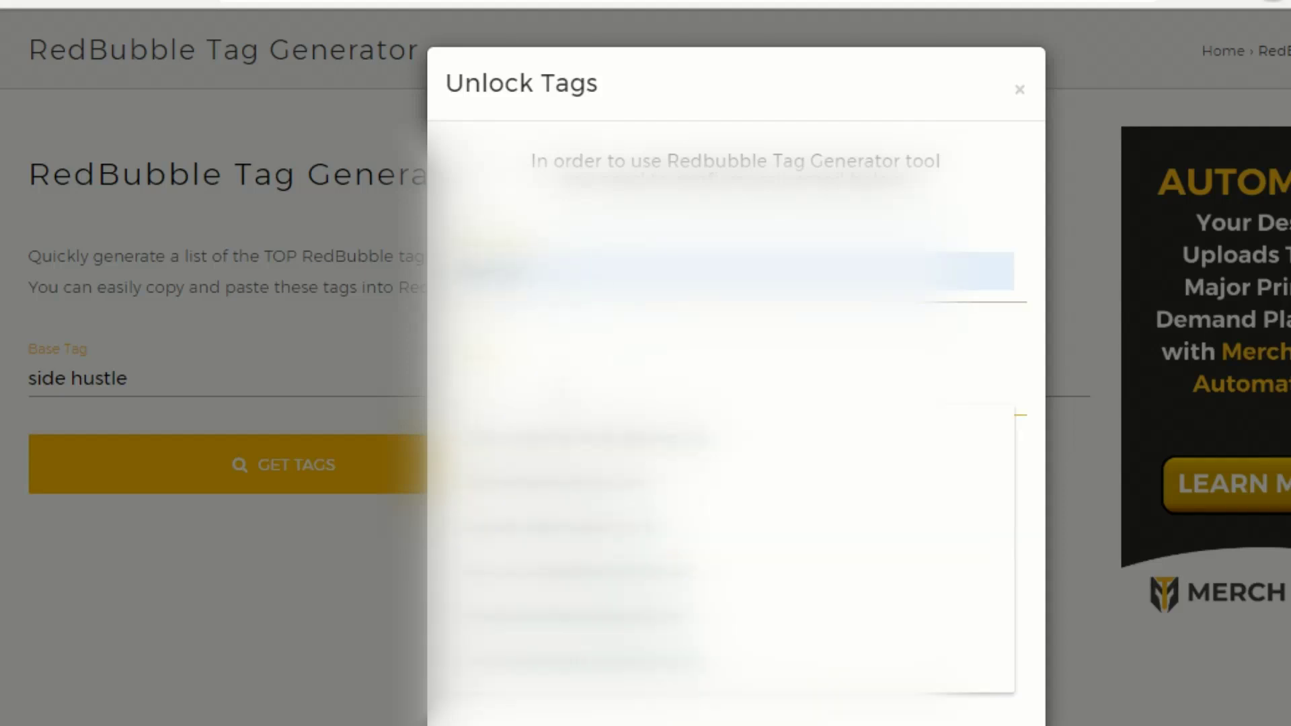
pyautogui.press('Down')
pyautogui.press('Return')
pyautogui.press('Tab')
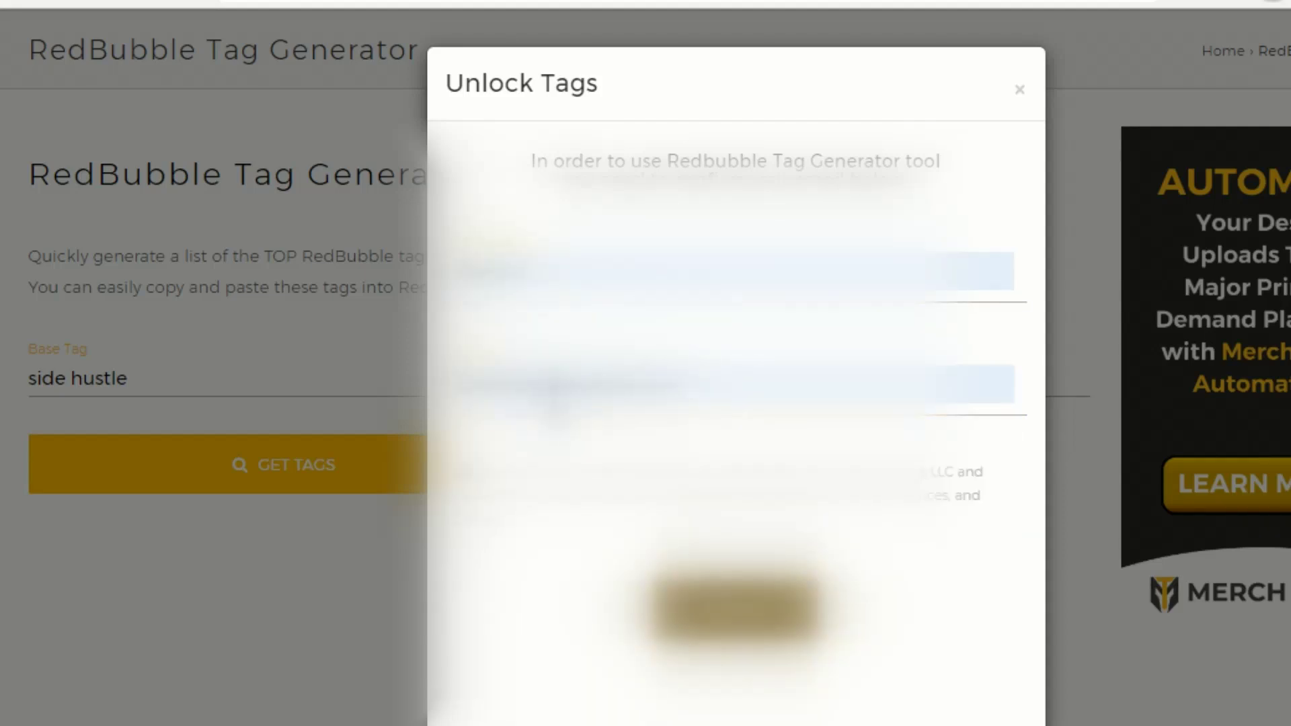
pyautogui.press('Return')
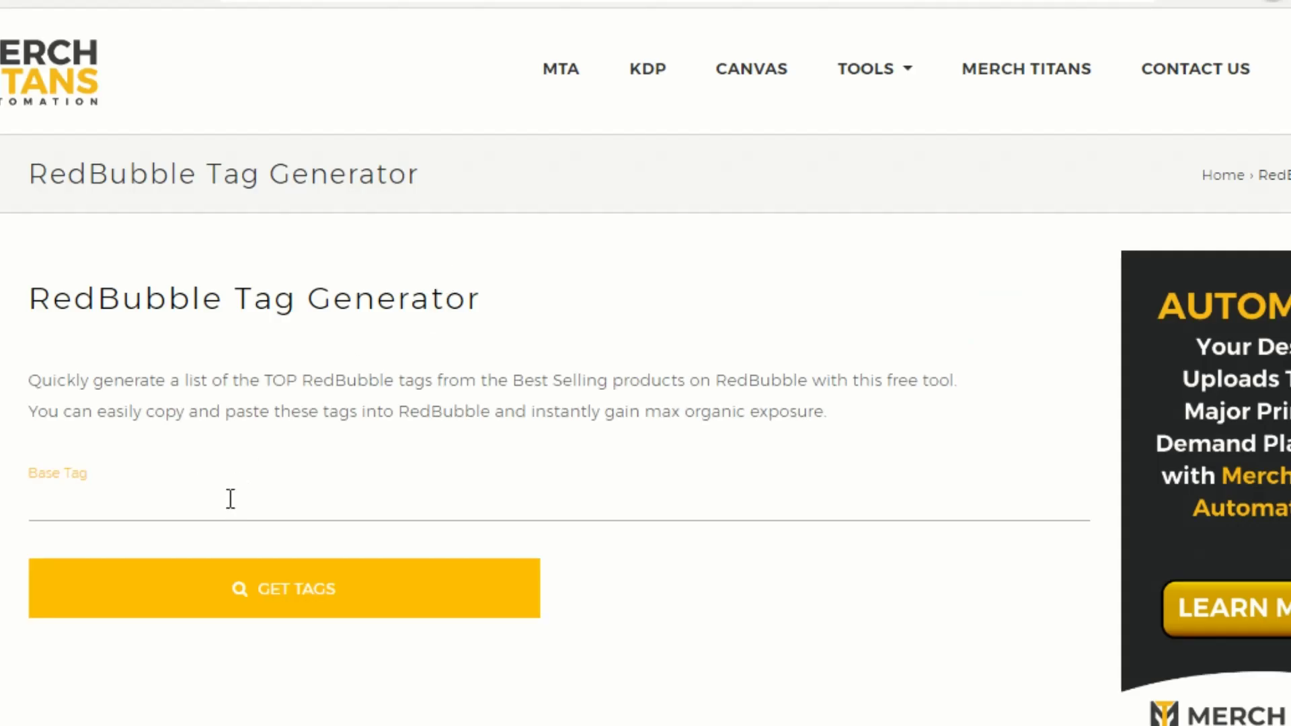
# Rerun the tag generator for 'side hustle' and look over the results
pyautogui.click(237, 500)
pyautogui.write('side hsuustle')
pyautogui.press('Return')
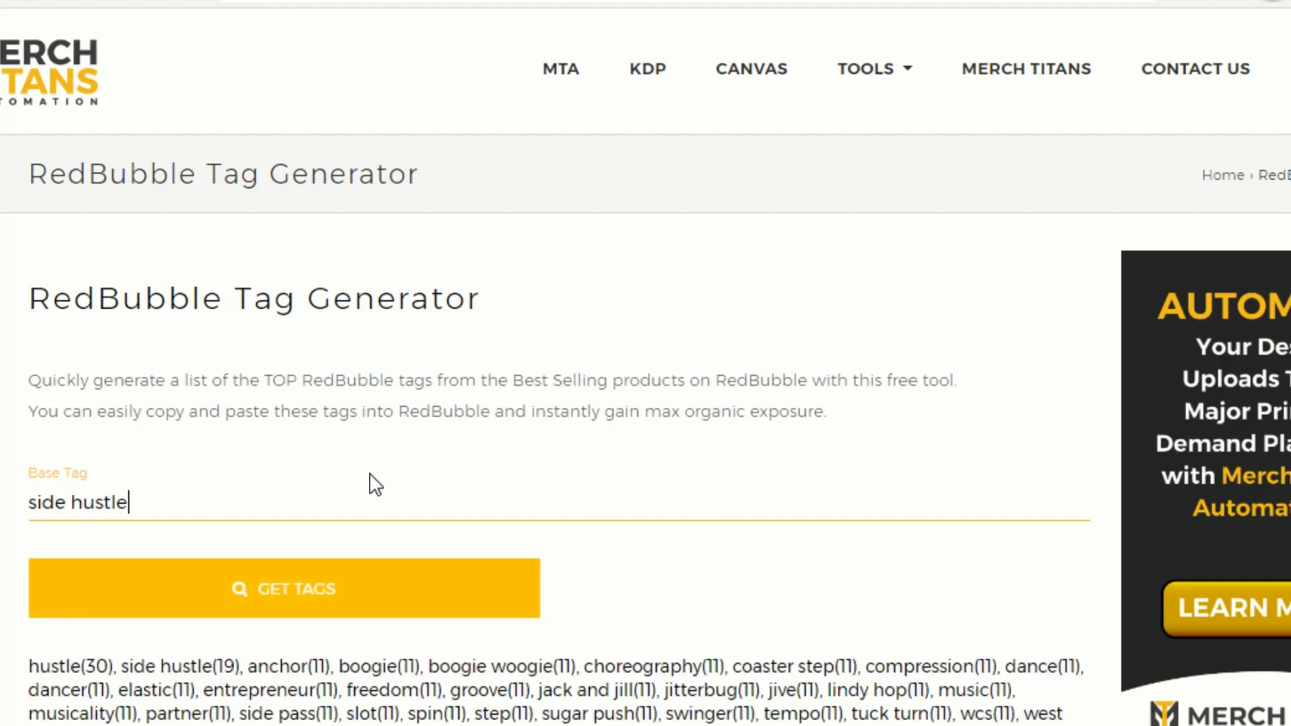
pyautogui.scroll(-3, 552, 372)
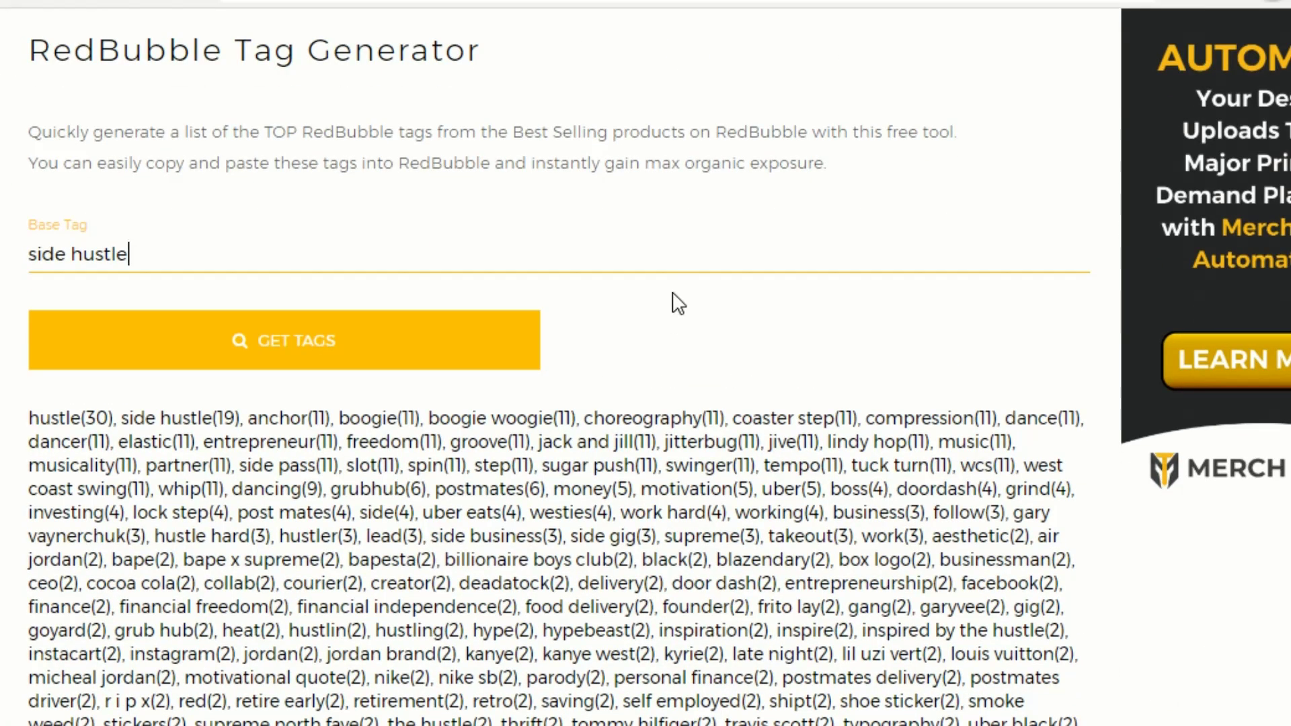
pyautogui.scroll(-3, 628, 265)
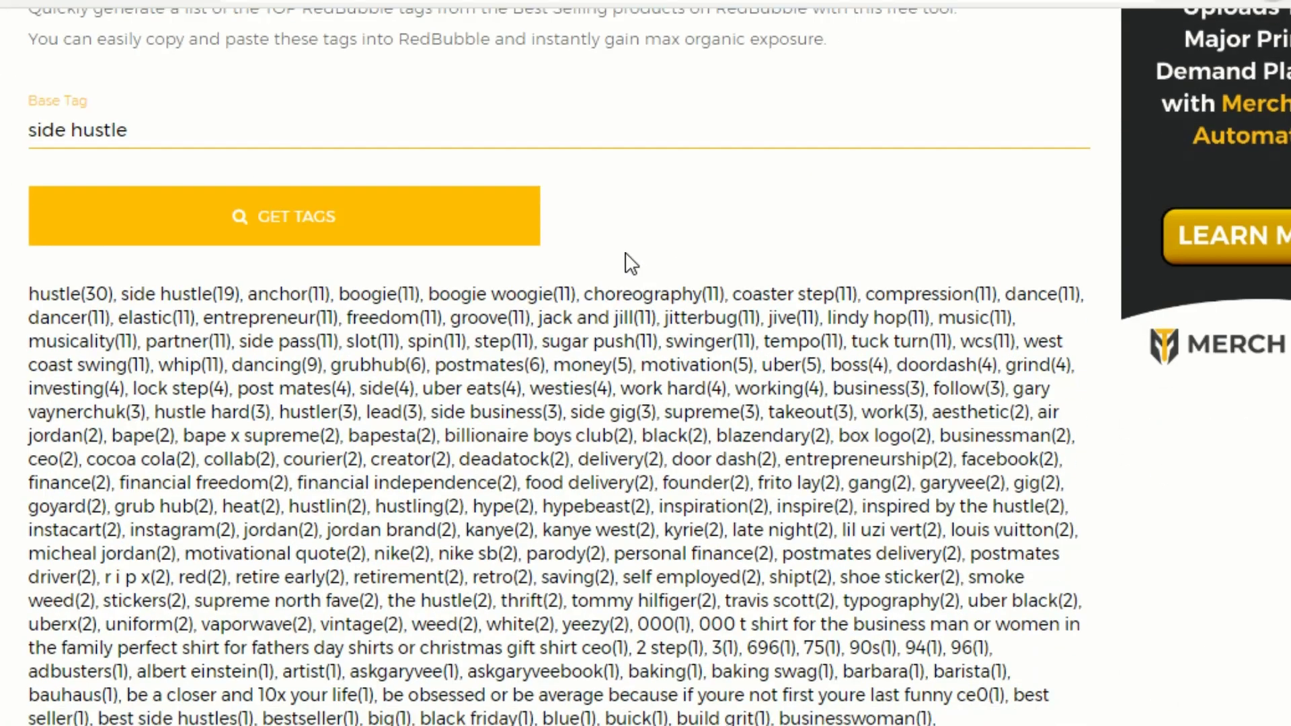
pyautogui.scroll(-15, 299, 264)
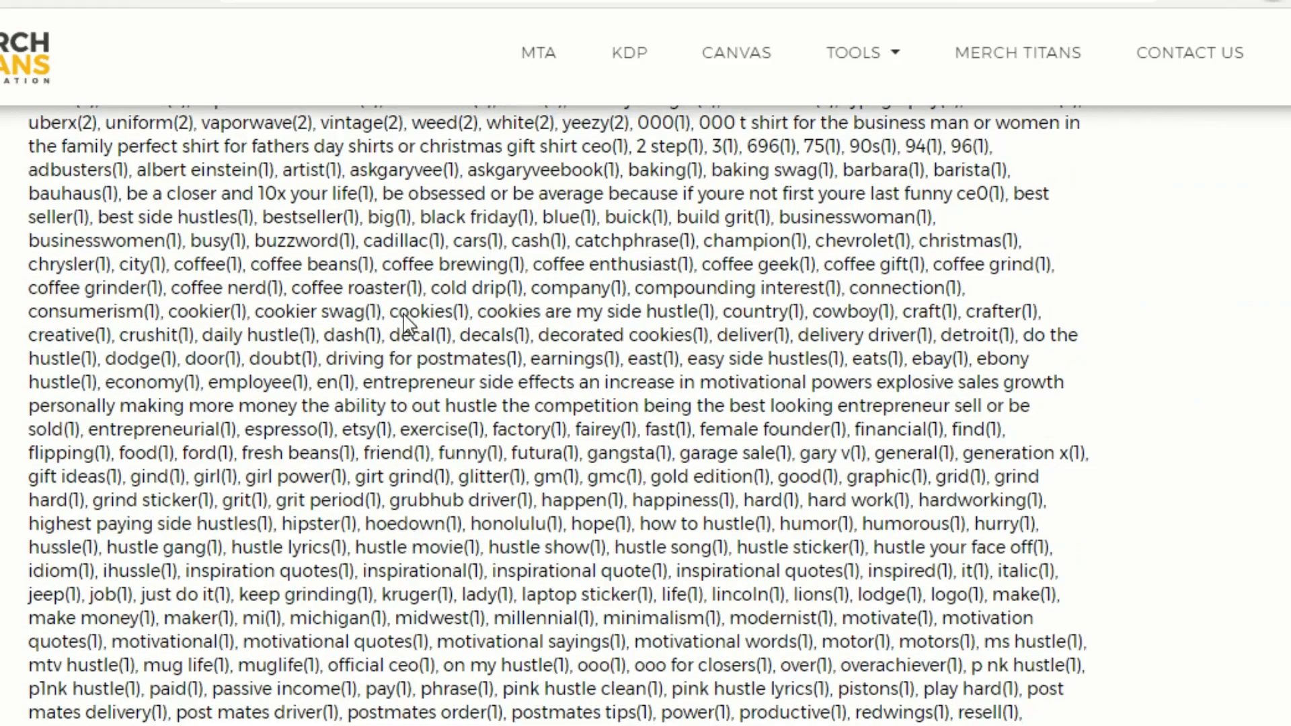
pyautogui.scroll(15, 432, 336)
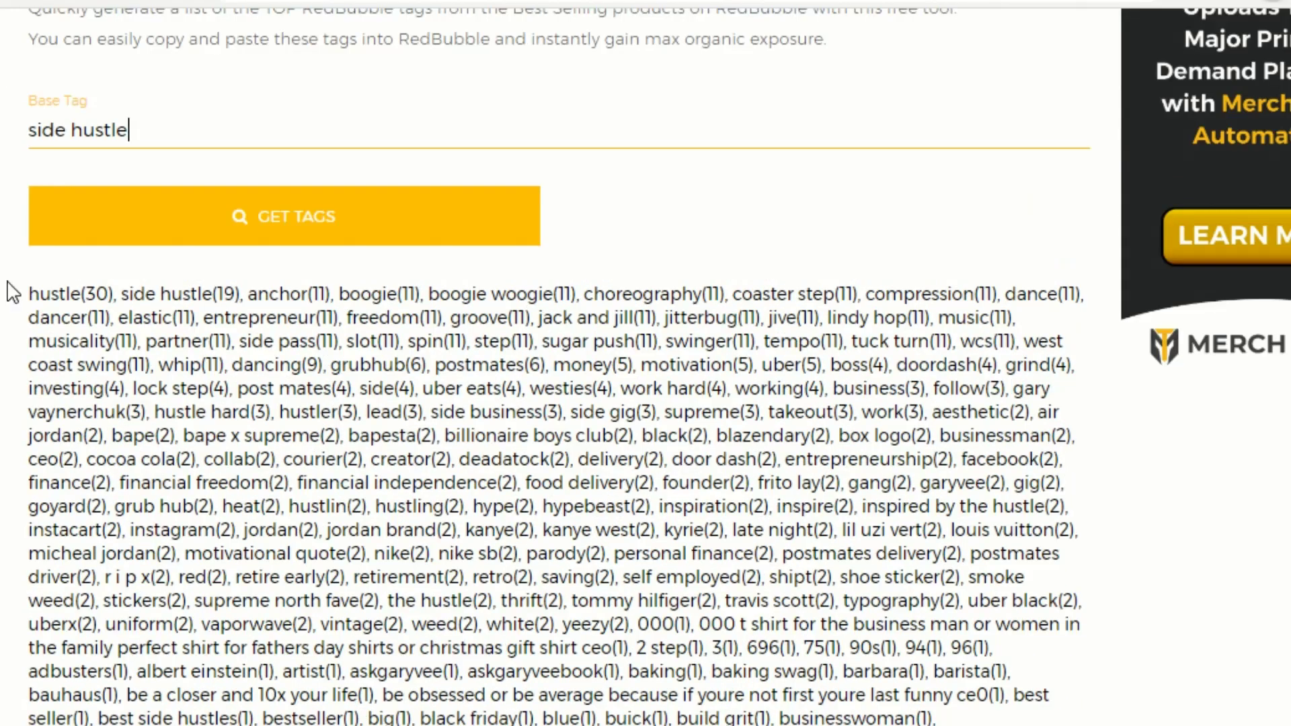
# Select the generated tags from hustle(30) down to kyrie(2) to copy
pyautogui.moveTo(13, 292); pyautogui.dragTo(635, 412)
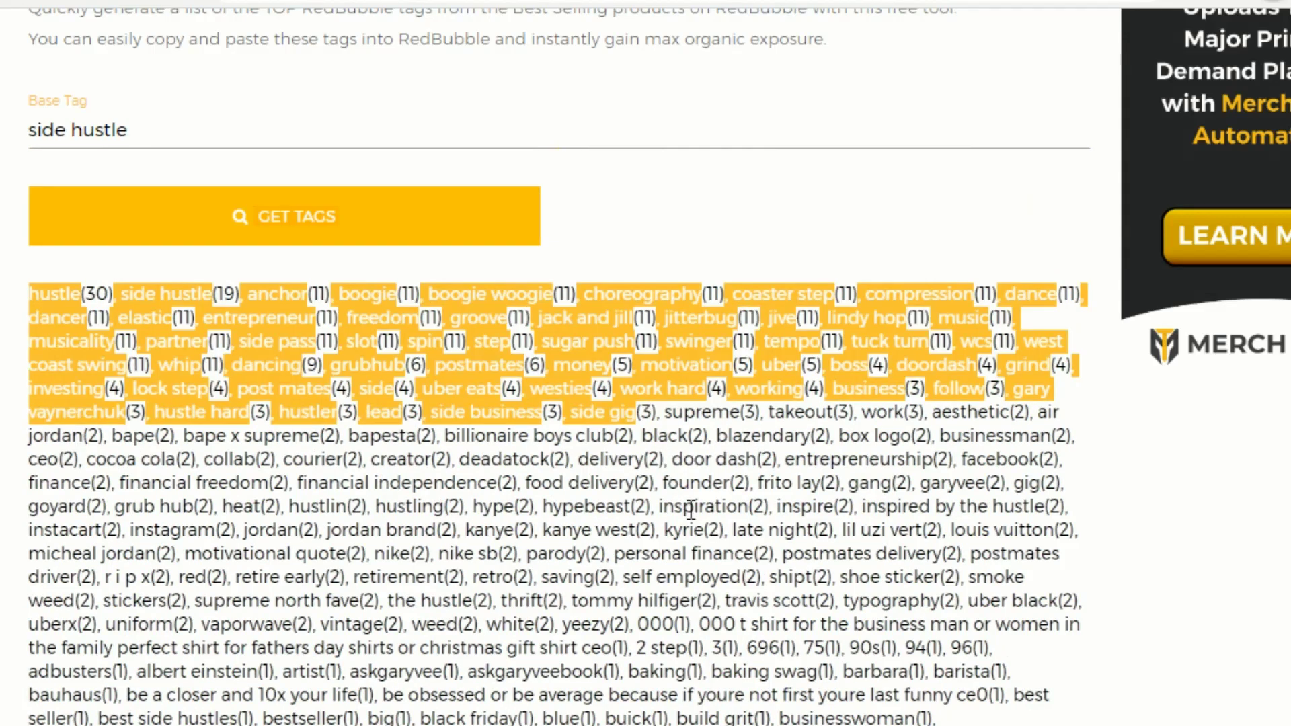
pyautogui.moveTo(690, 511); pyautogui.dragTo(730, 531)
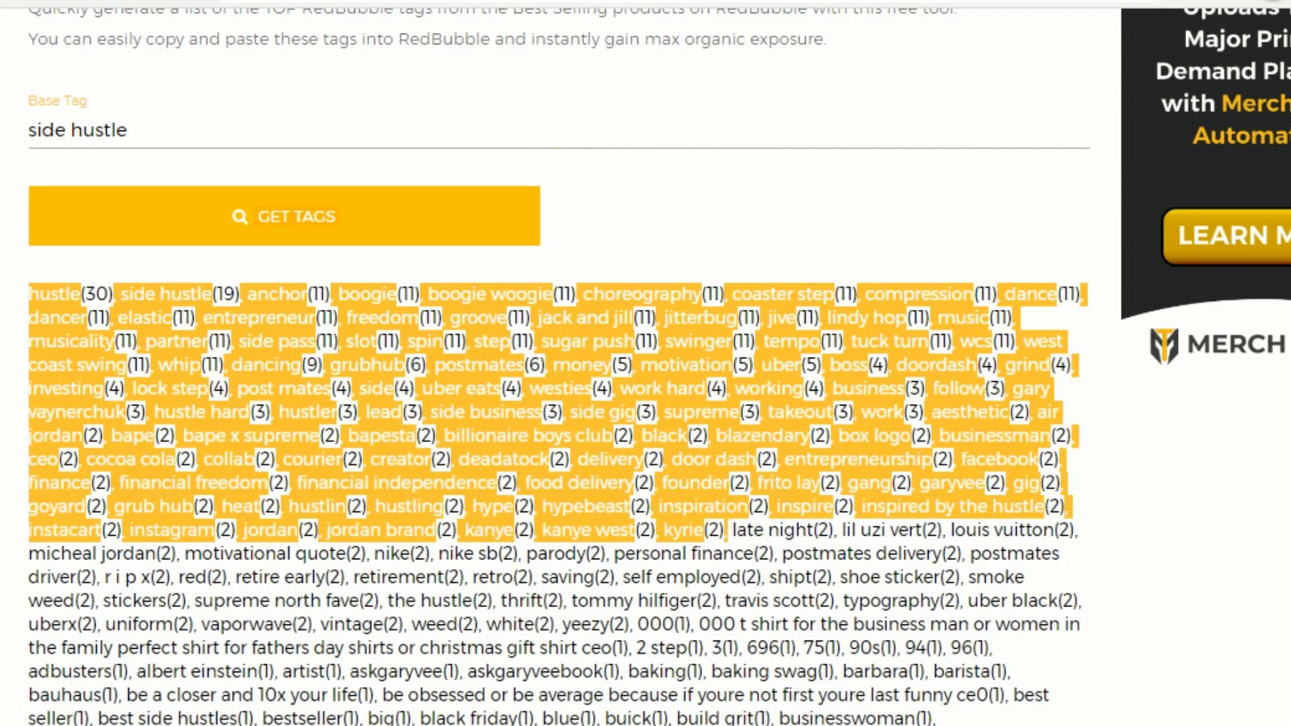
pyautogui.click(53, 1)
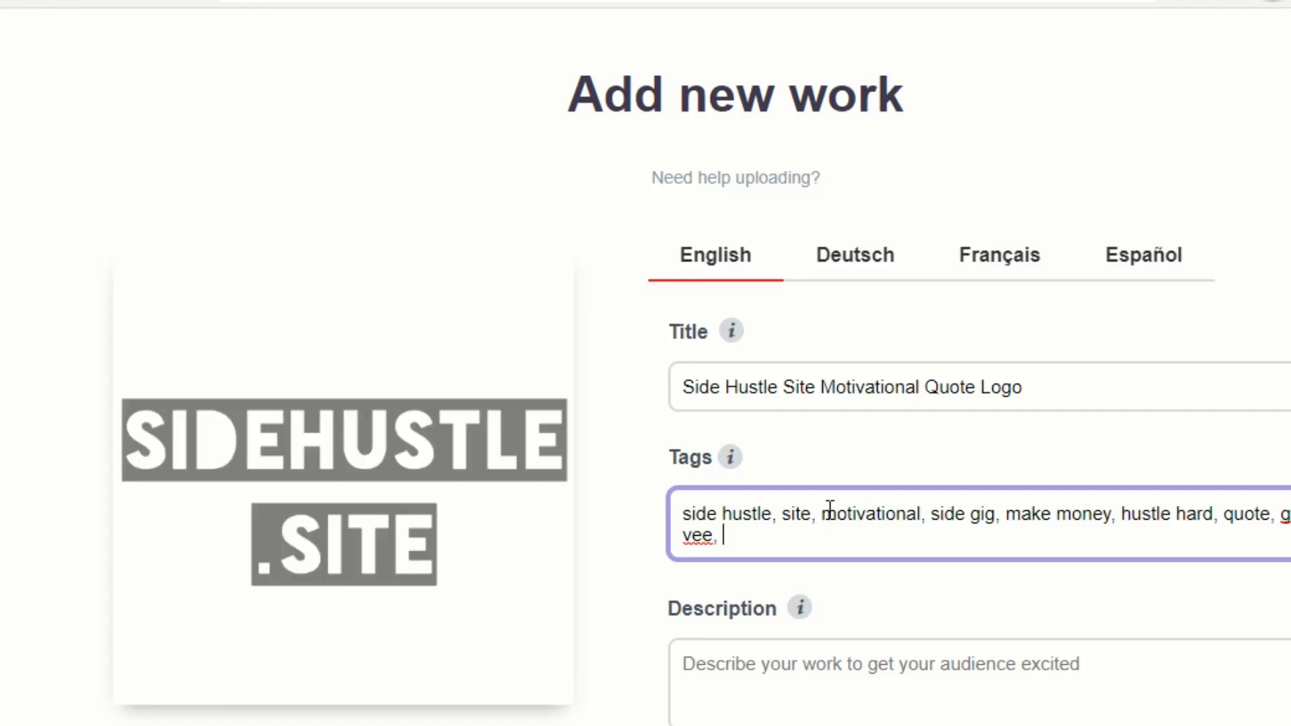
# Paste the copied generator tags after the existing tags in the Tags field
pyautogui.hotkey('ctrl', 'v')
pyautogui.scroll(10, 1197, 535)
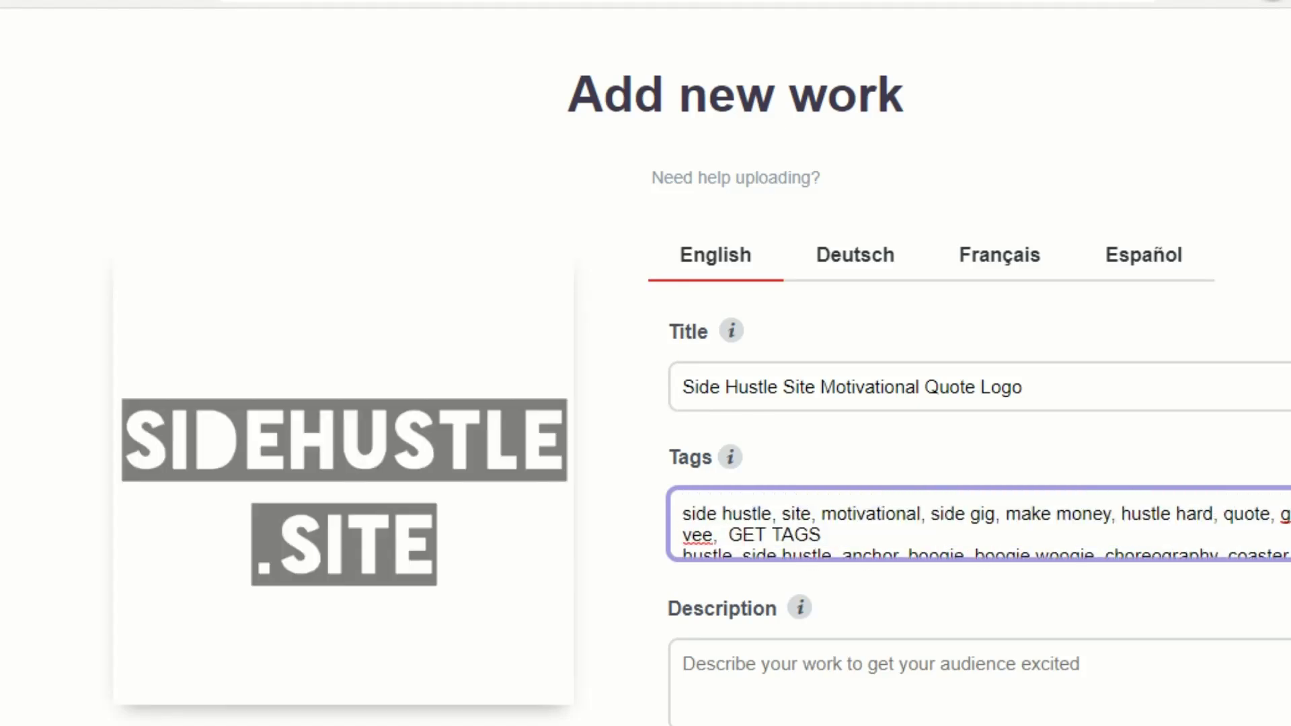
pyautogui.click(906, 428)
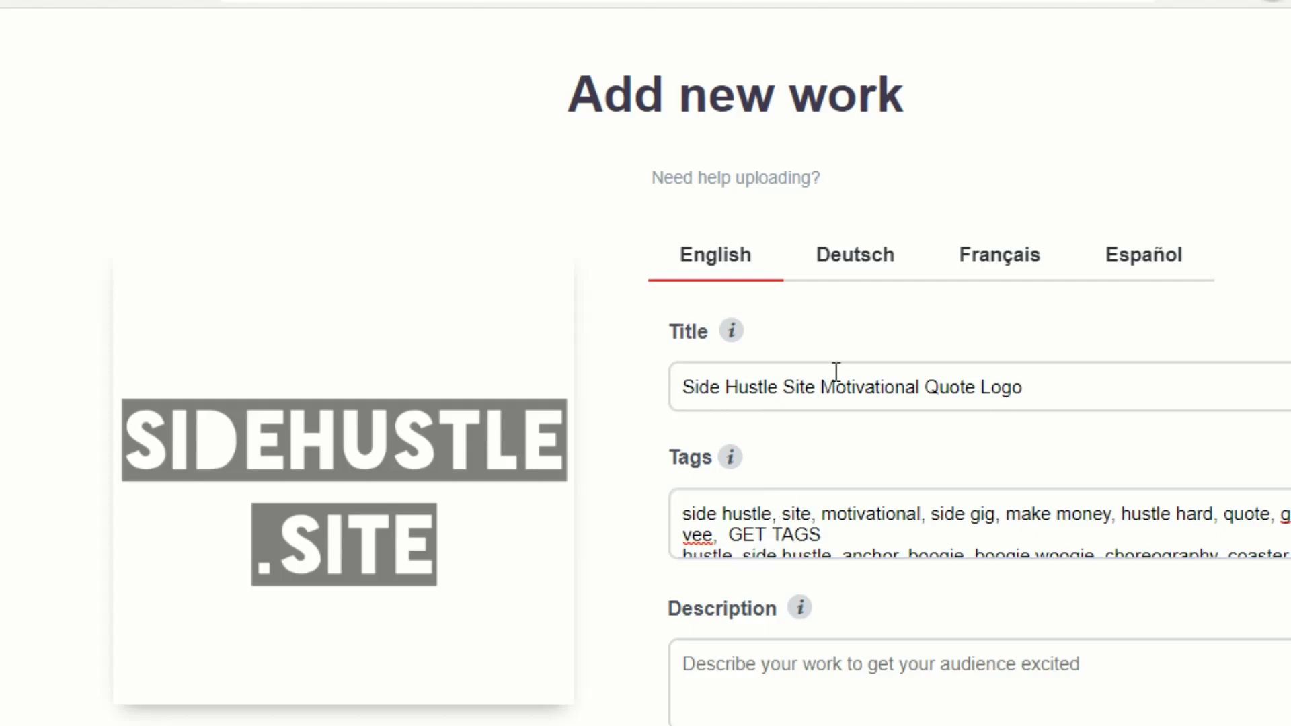
pyautogui.scroll(-1, 778, 396)
pyautogui.scroll(-1, 778, 396)
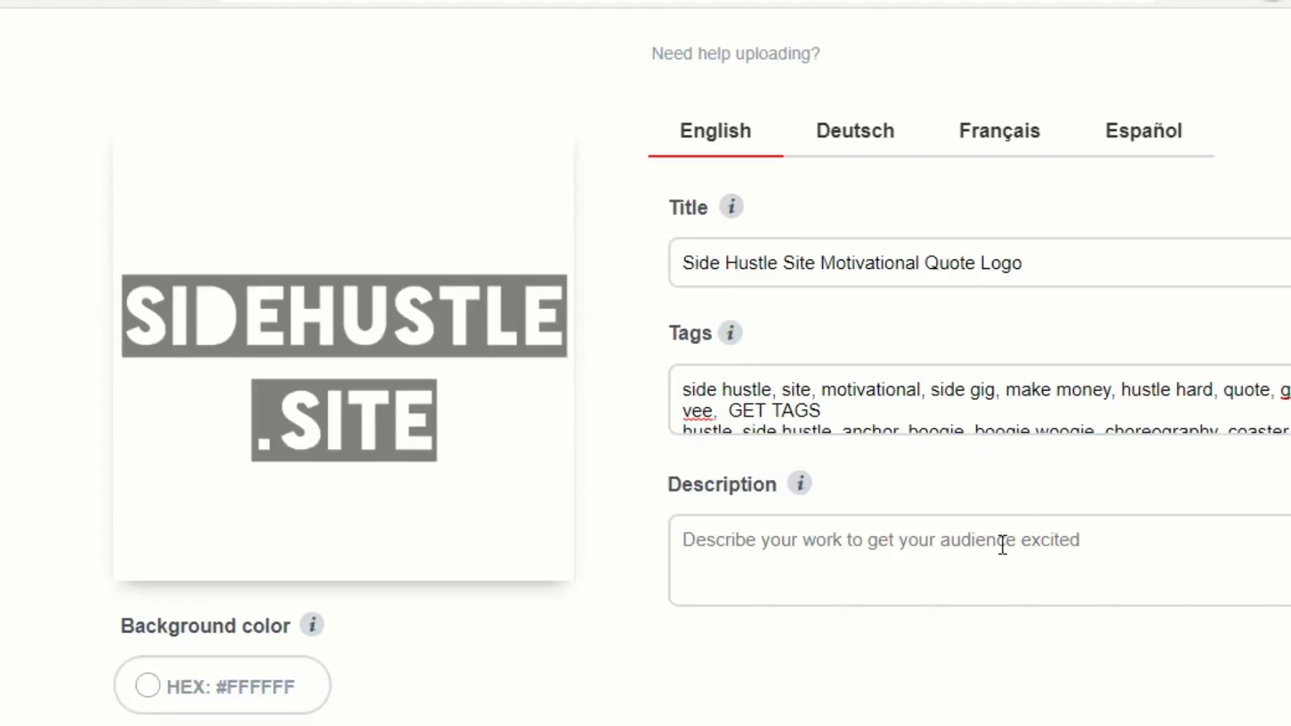
pyautogui.click(913, 538)
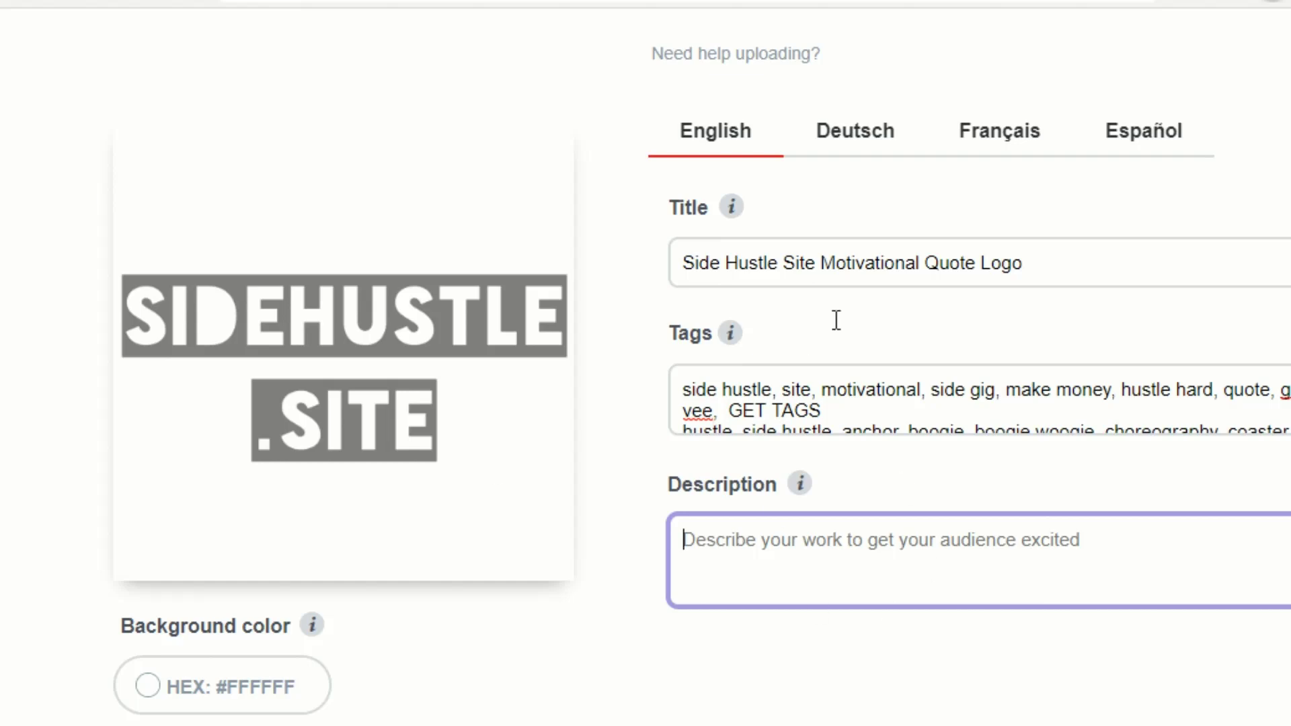
pyautogui.scroll(-2, 841, 333)
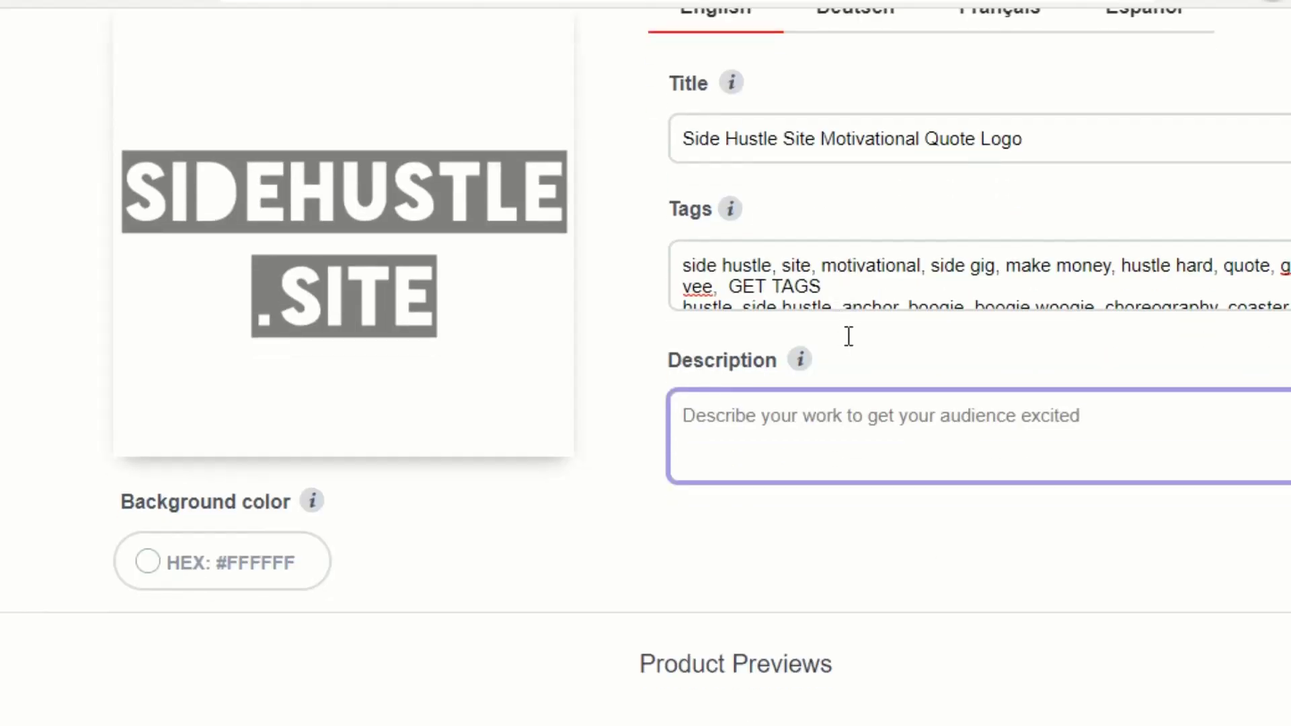
pyautogui.scroll(-3, 893, 248)
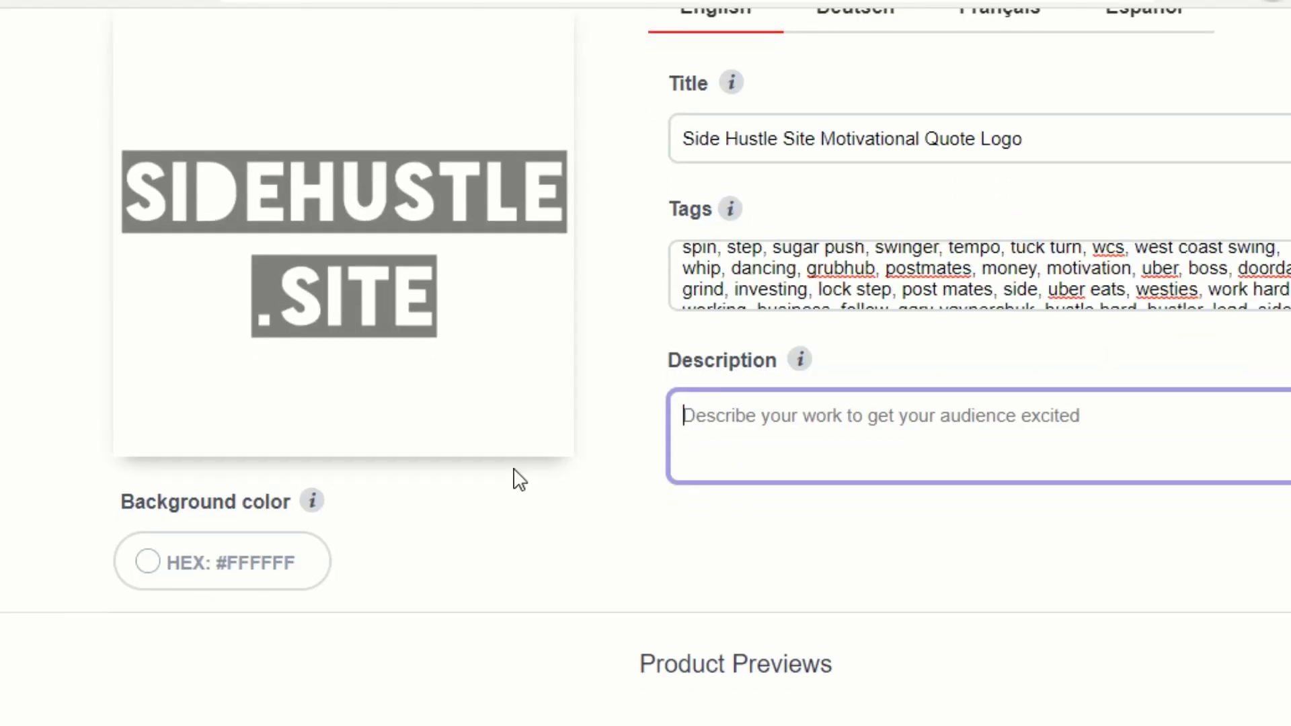
pyautogui.scroll(-5, 519, 479)
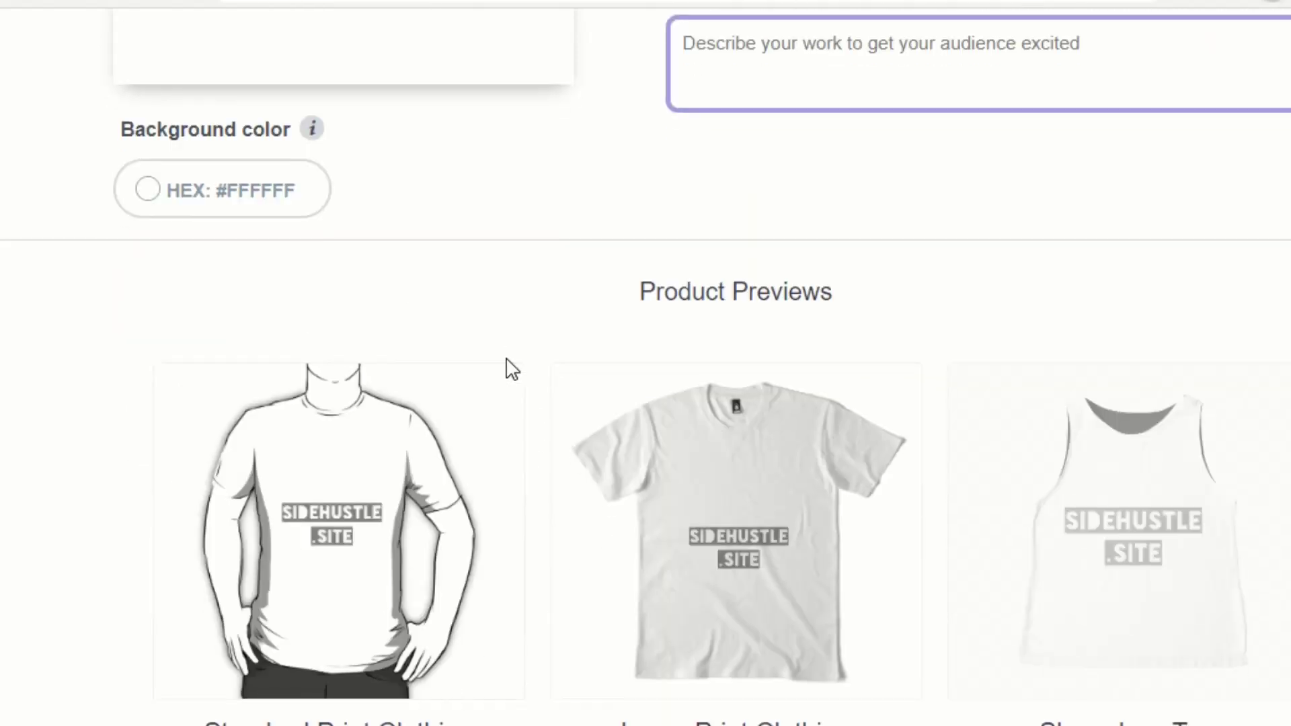
pyautogui.scroll(-8, 491, 349)
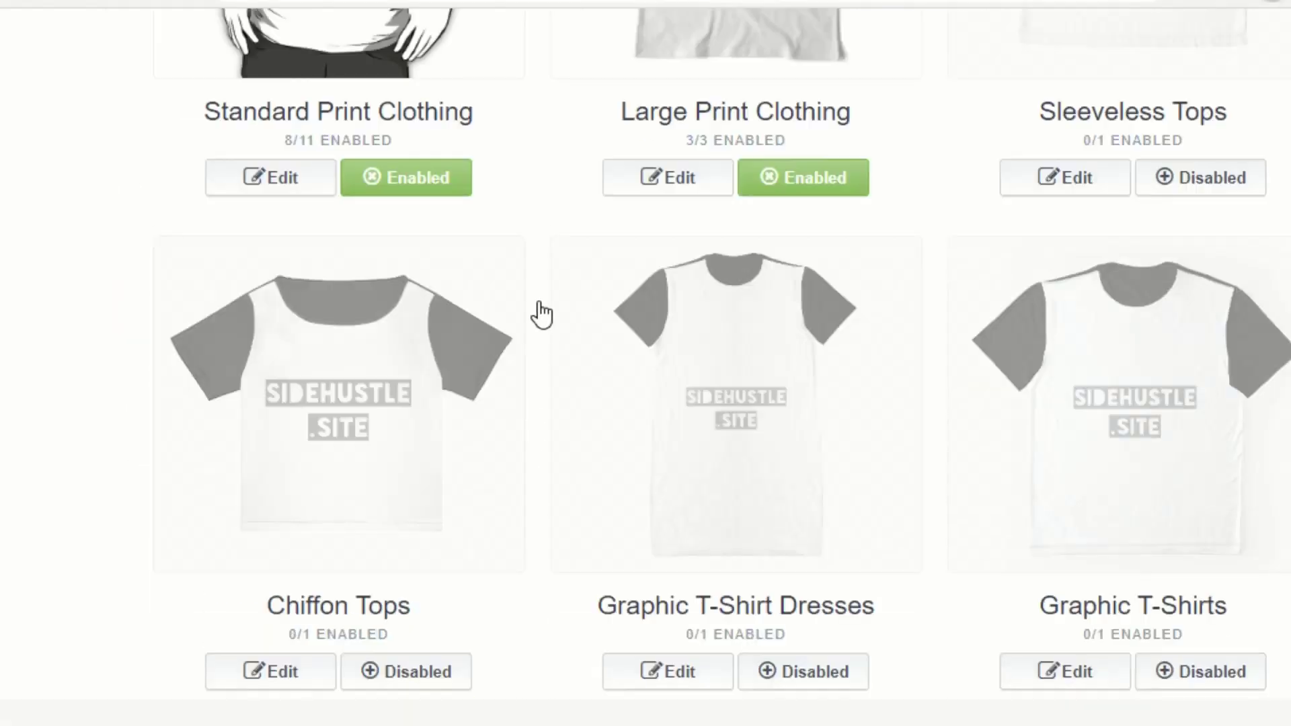
pyautogui.scroll(-7, 528, 366)
pyautogui.scroll(8, 773, 335)
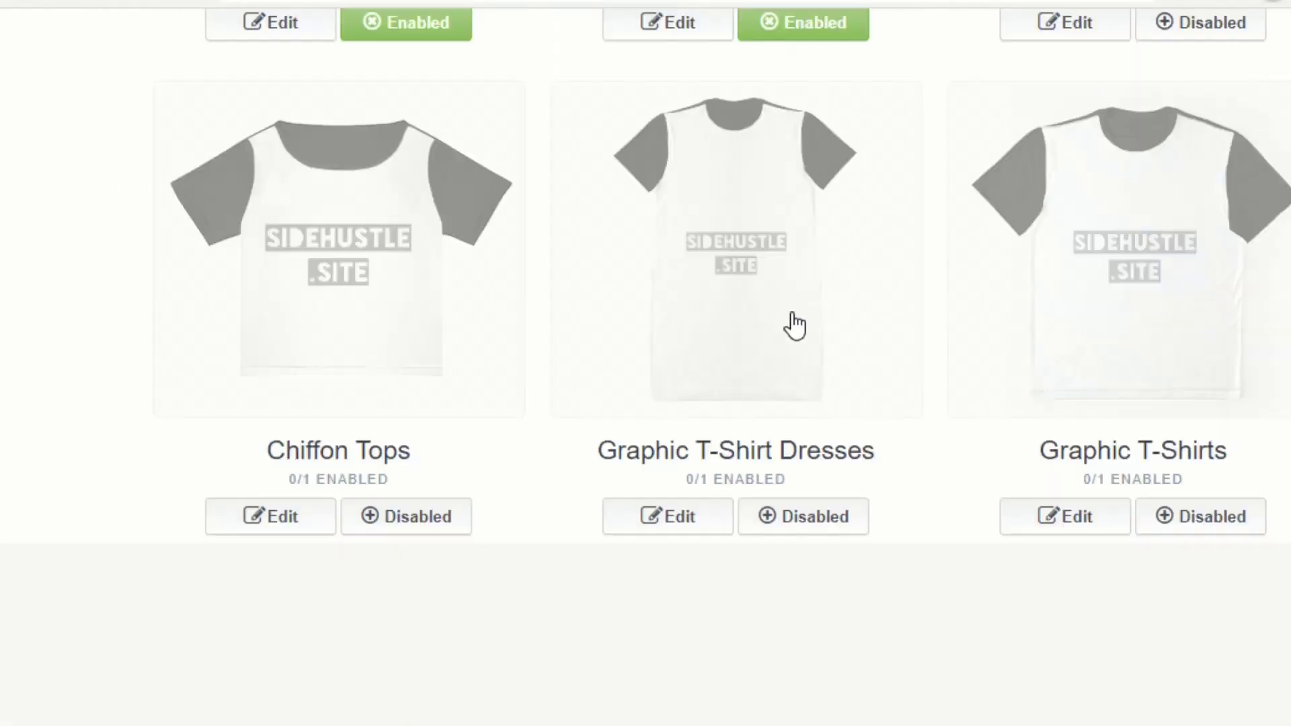
pyautogui.scroll(4, 794, 322)
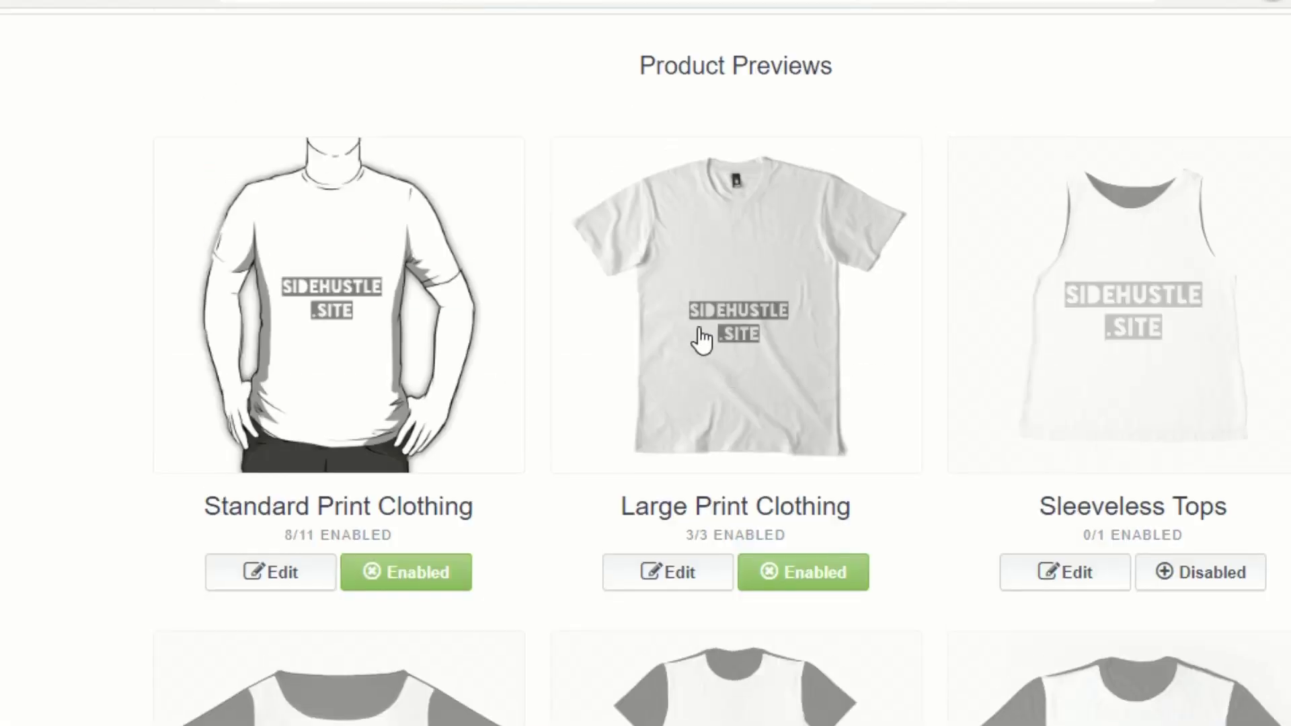
pyautogui.scroll(5, 698, 345)
pyautogui.scroll(2, 698, 344)
pyautogui.scroll(2, 441, 383)
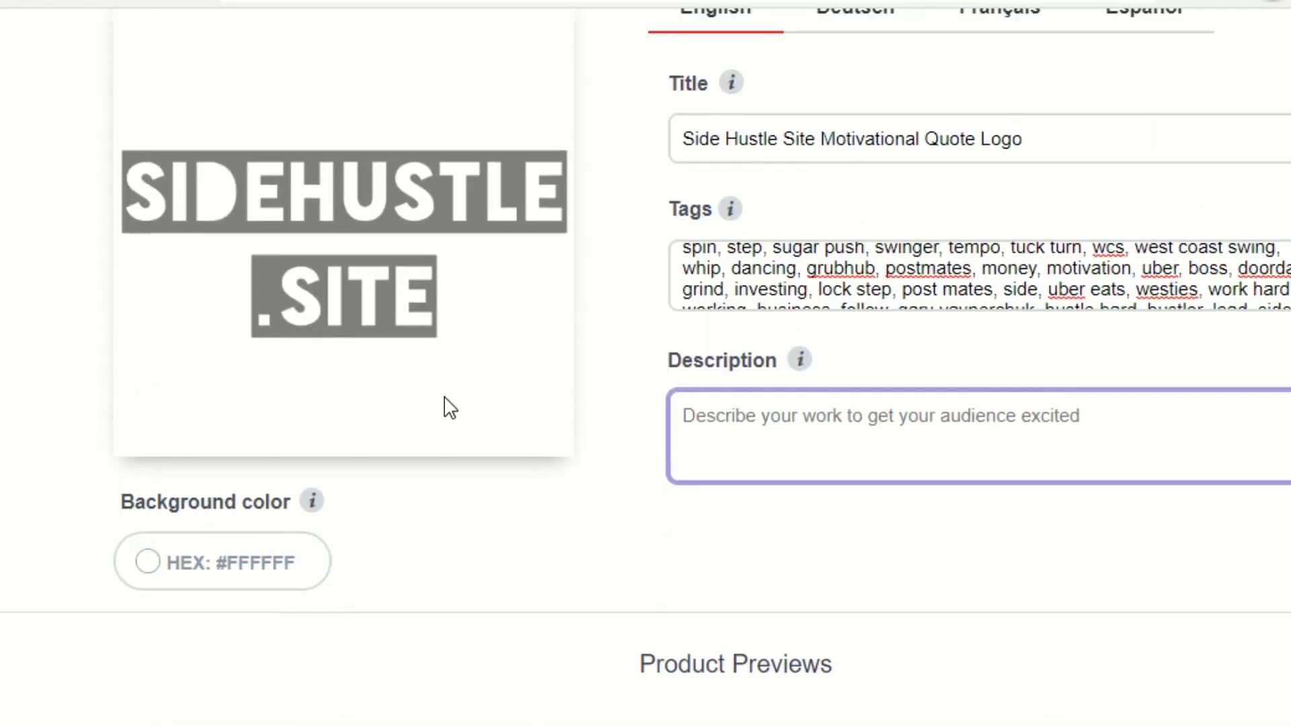
# Change the background colour from #FFFFFF to black, #000000
pyautogui.click(160, 571)
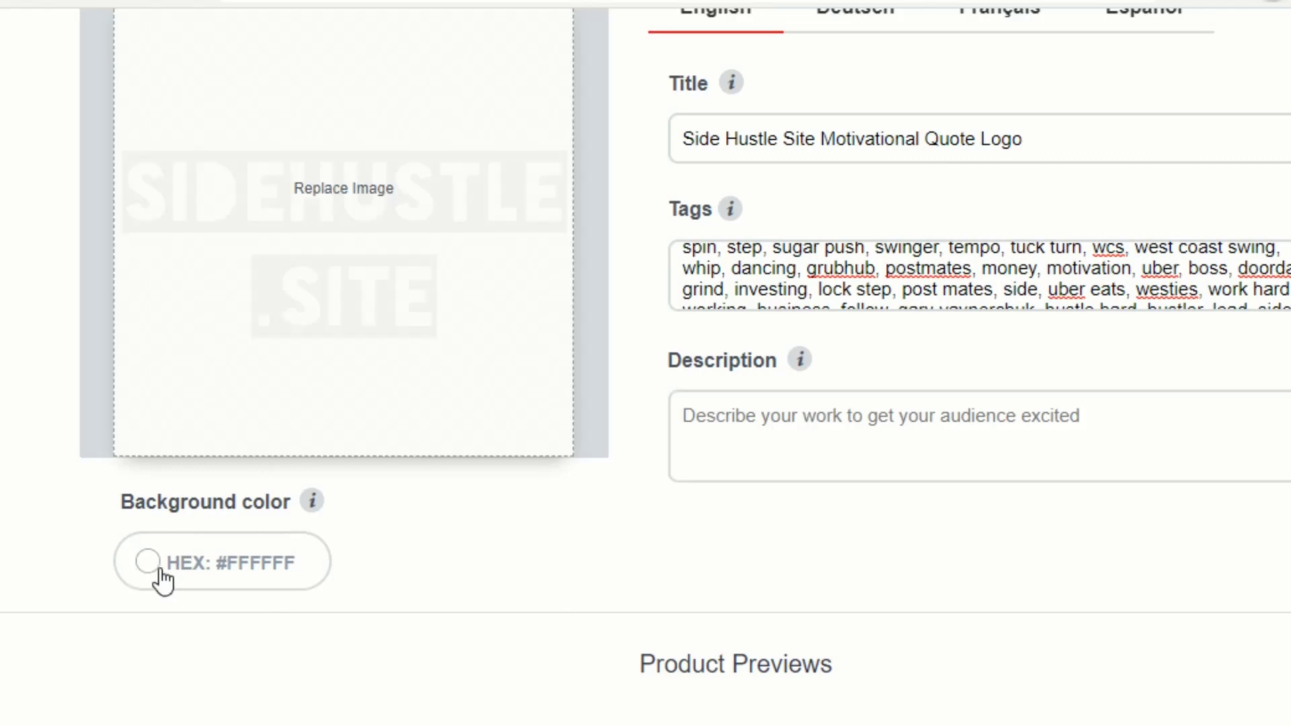
pyautogui.click(299, 584)
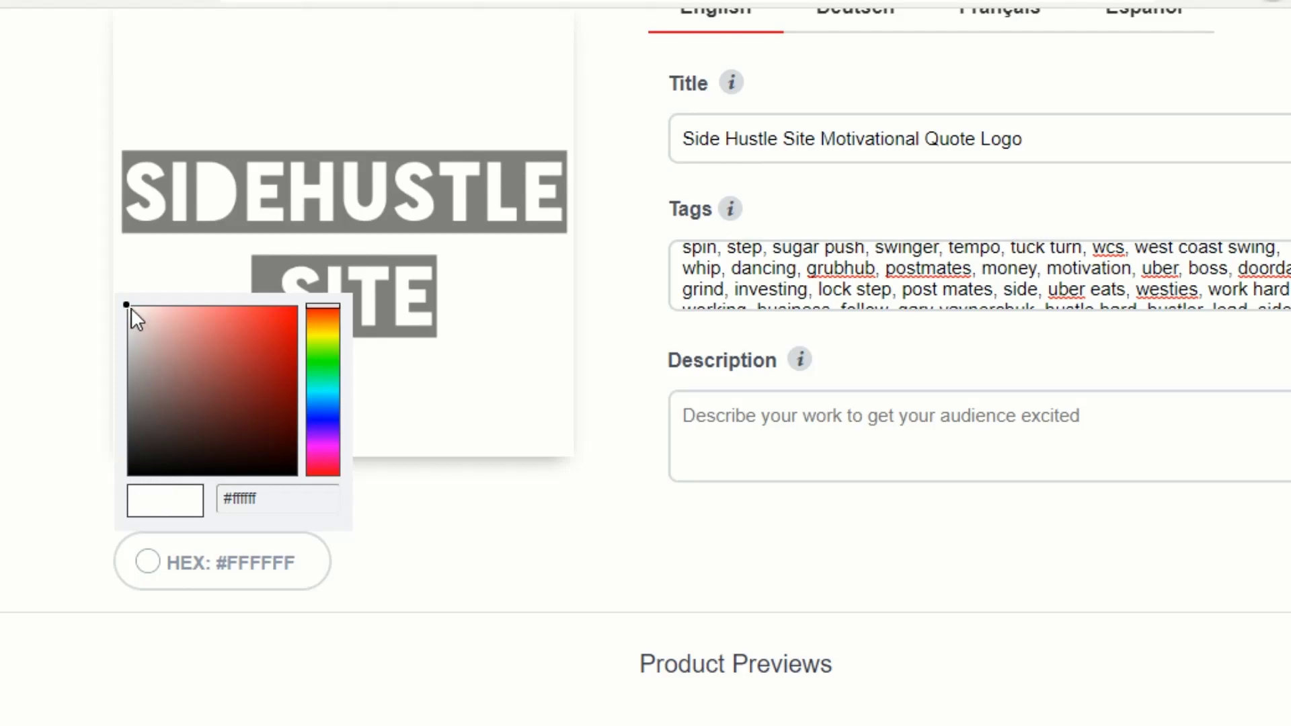
pyautogui.click(132, 481)
pyautogui.scroll(-2, 692, 412)
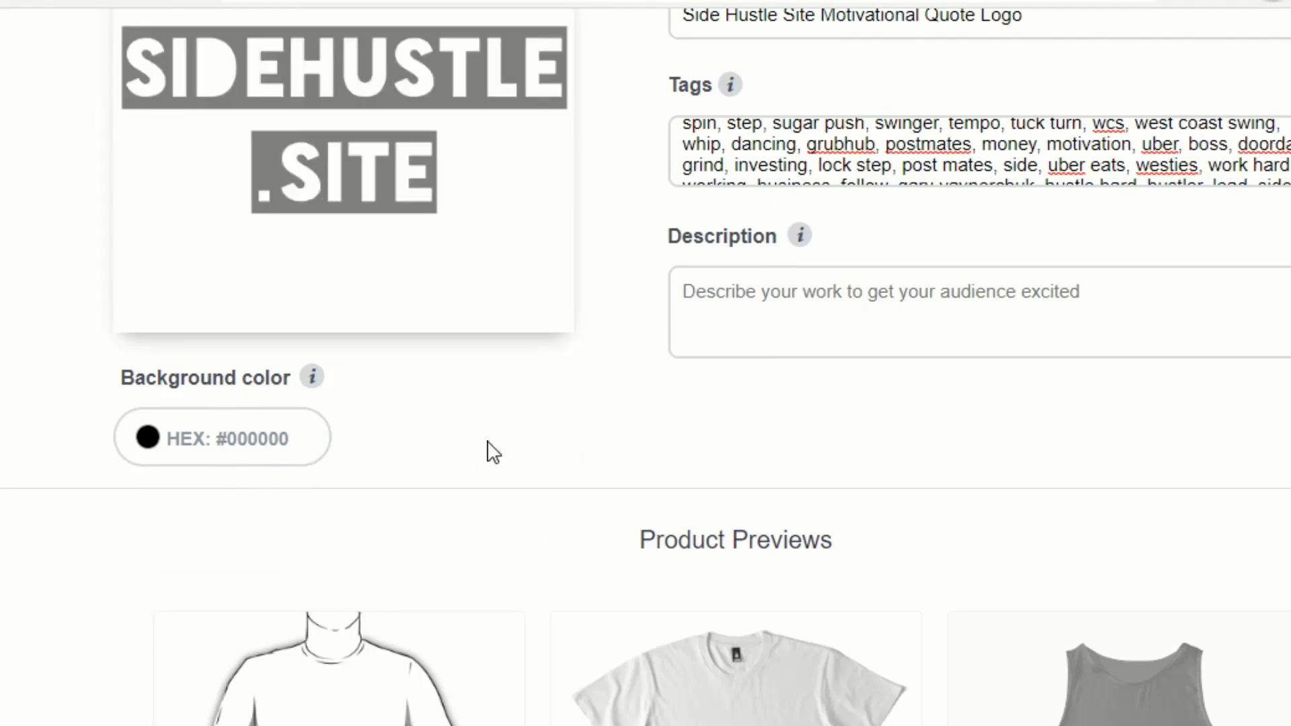
pyautogui.scroll(-10, 571, 417)
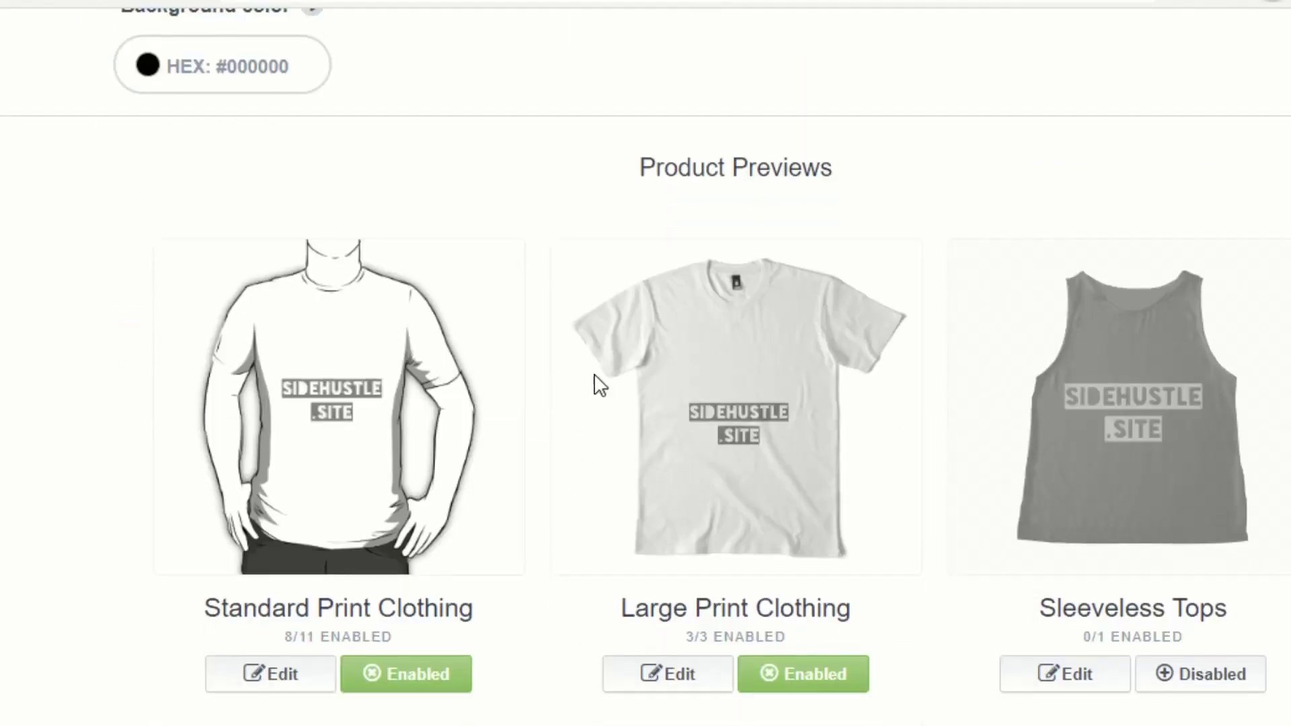
pyautogui.scroll(-7, 673, 356)
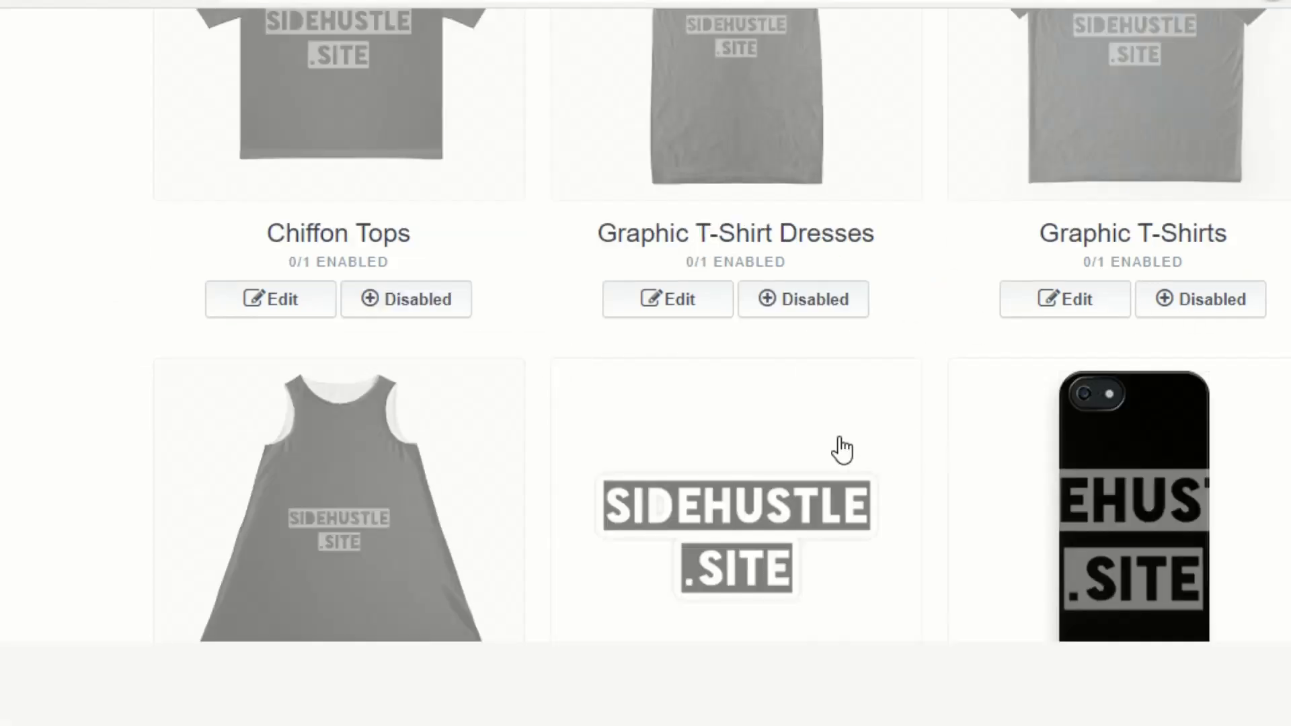
pyautogui.scroll(-10, 365, 532)
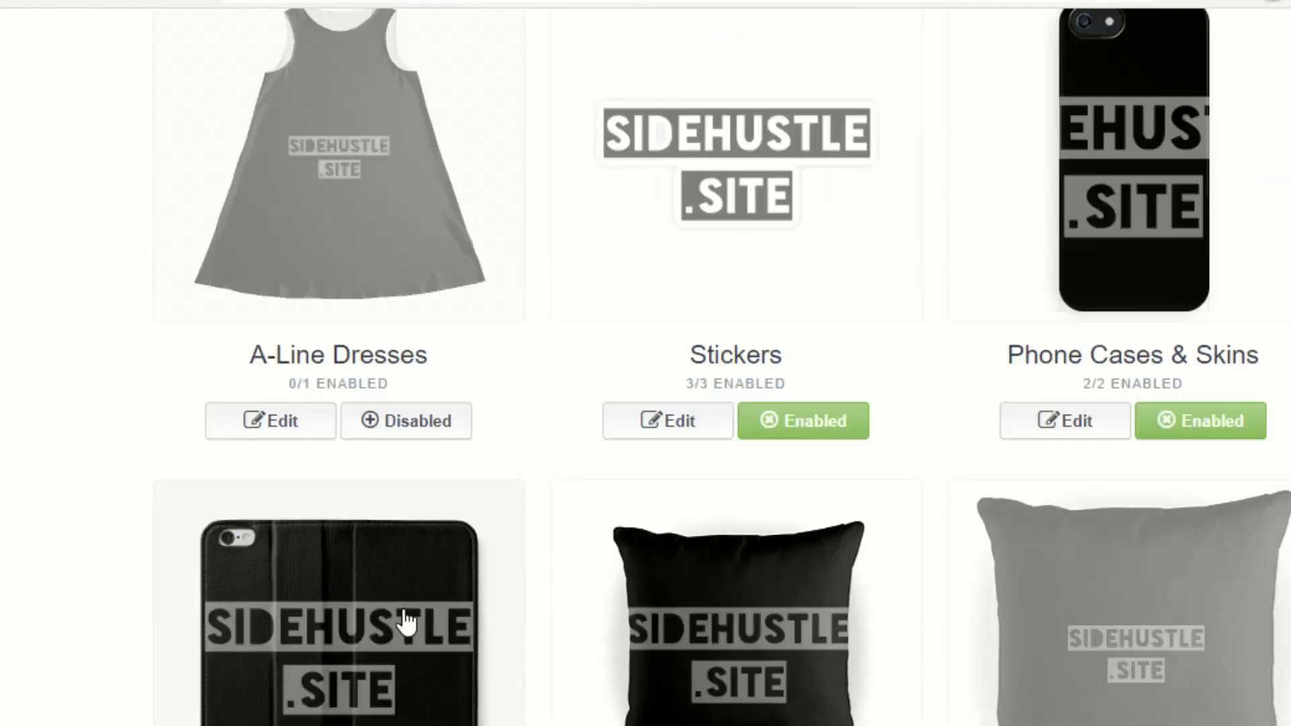
pyautogui.scroll(9, 700, 377)
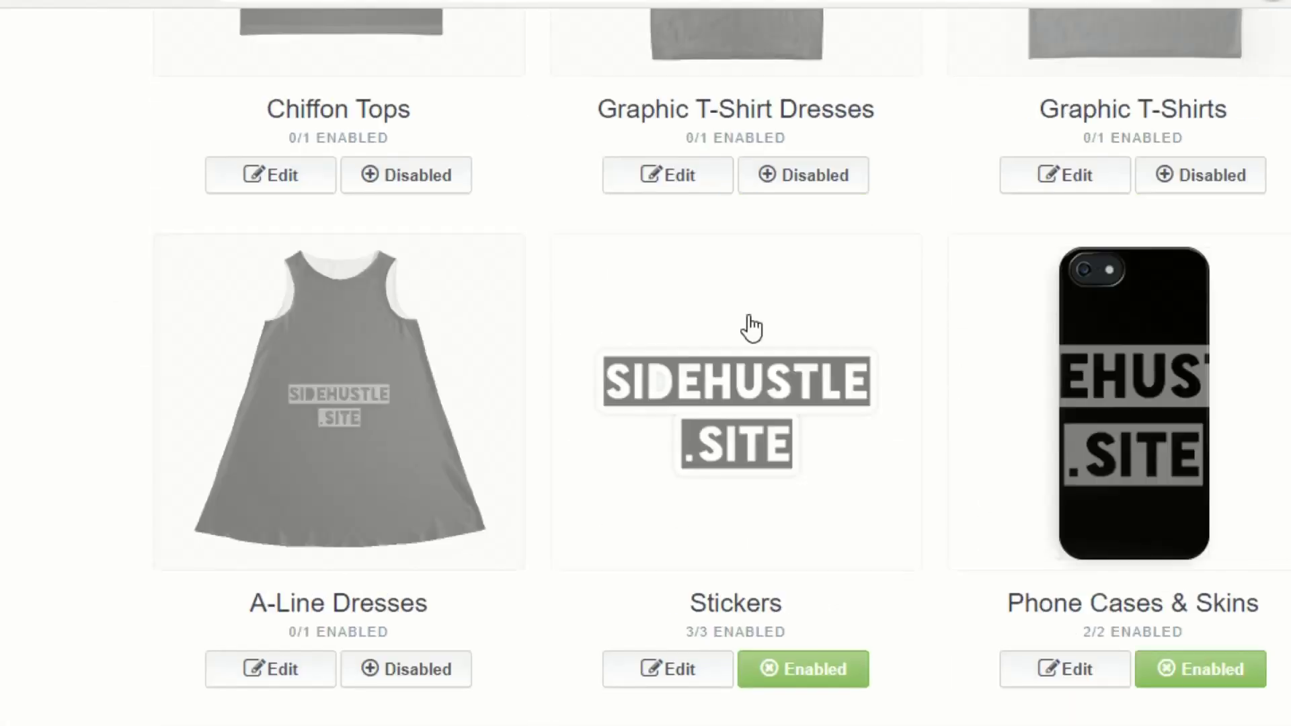
pyautogui.scroll(12, 747, 333)
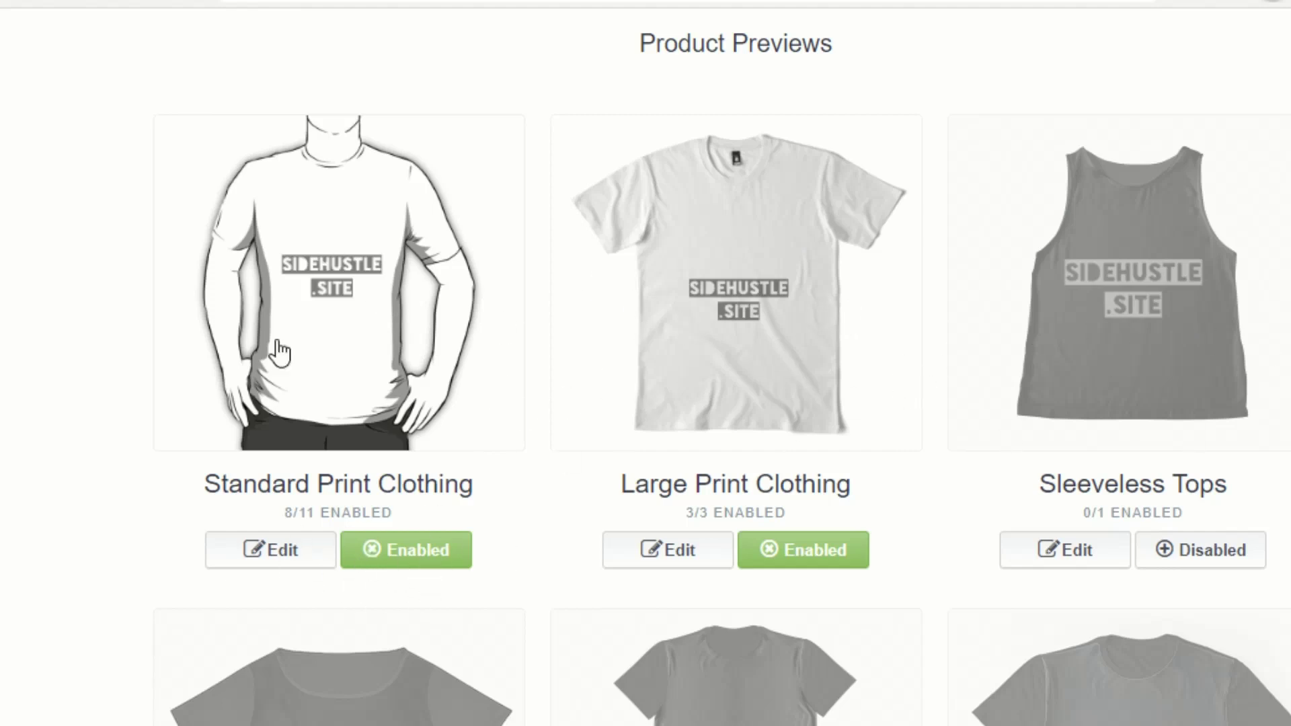
# Move the design higher and centre it on the Slim Fit T-Shirt, and make the shirt black
pyautogui.click(271, 544)
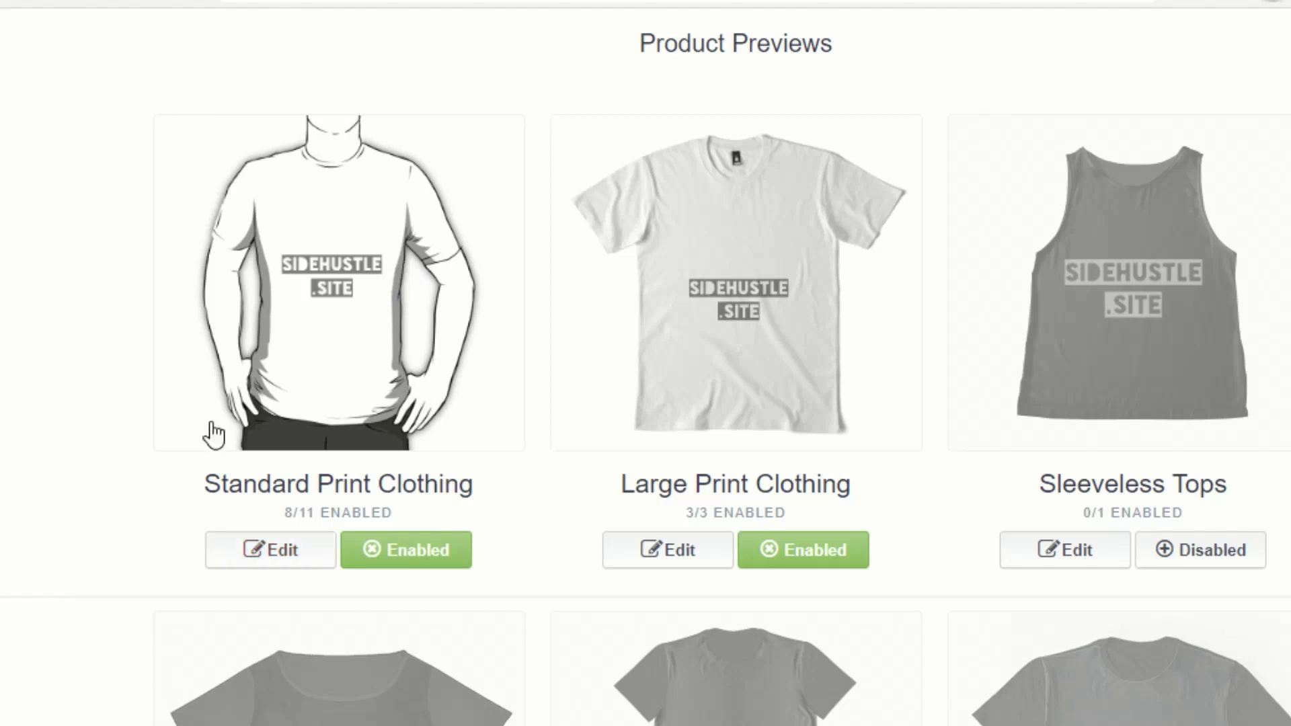
pyautogui.scroll(-3, 390, 407)
pyautogui.scroll(-2, 389, 416)
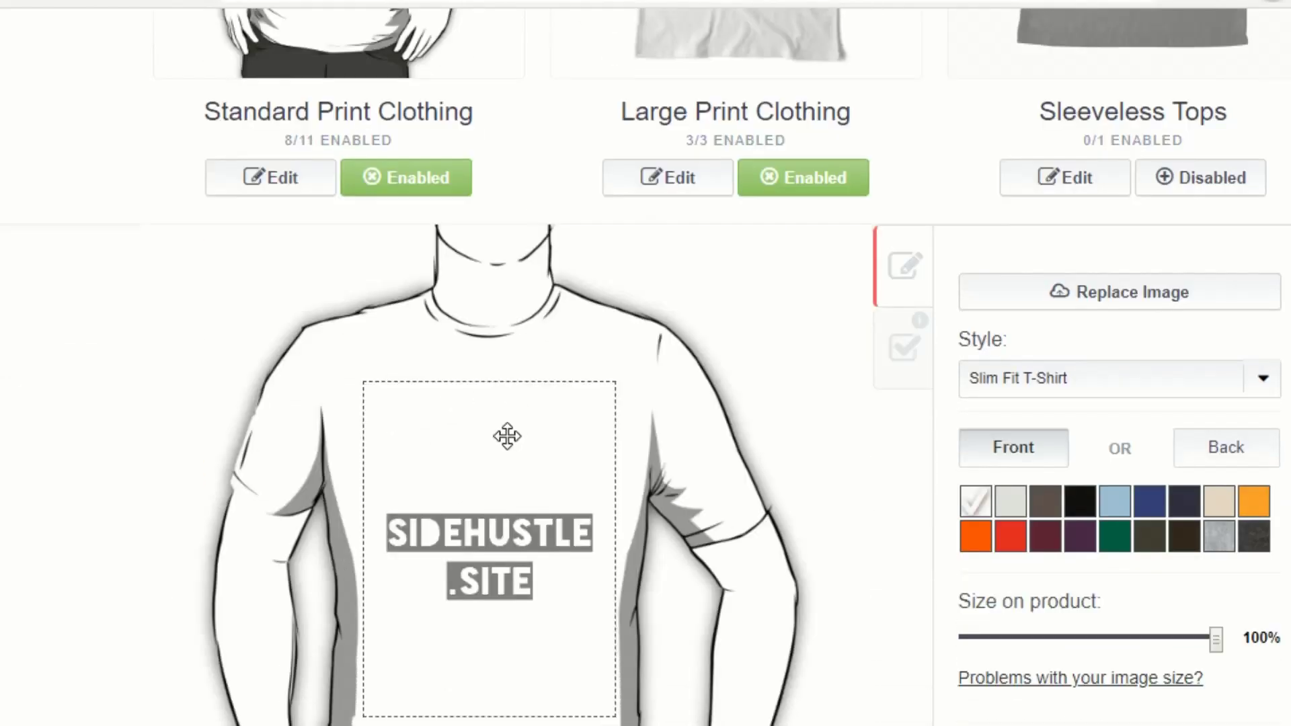
pyautogui.moveTo(495, 479); pyautogui.dragTo(496, 446)
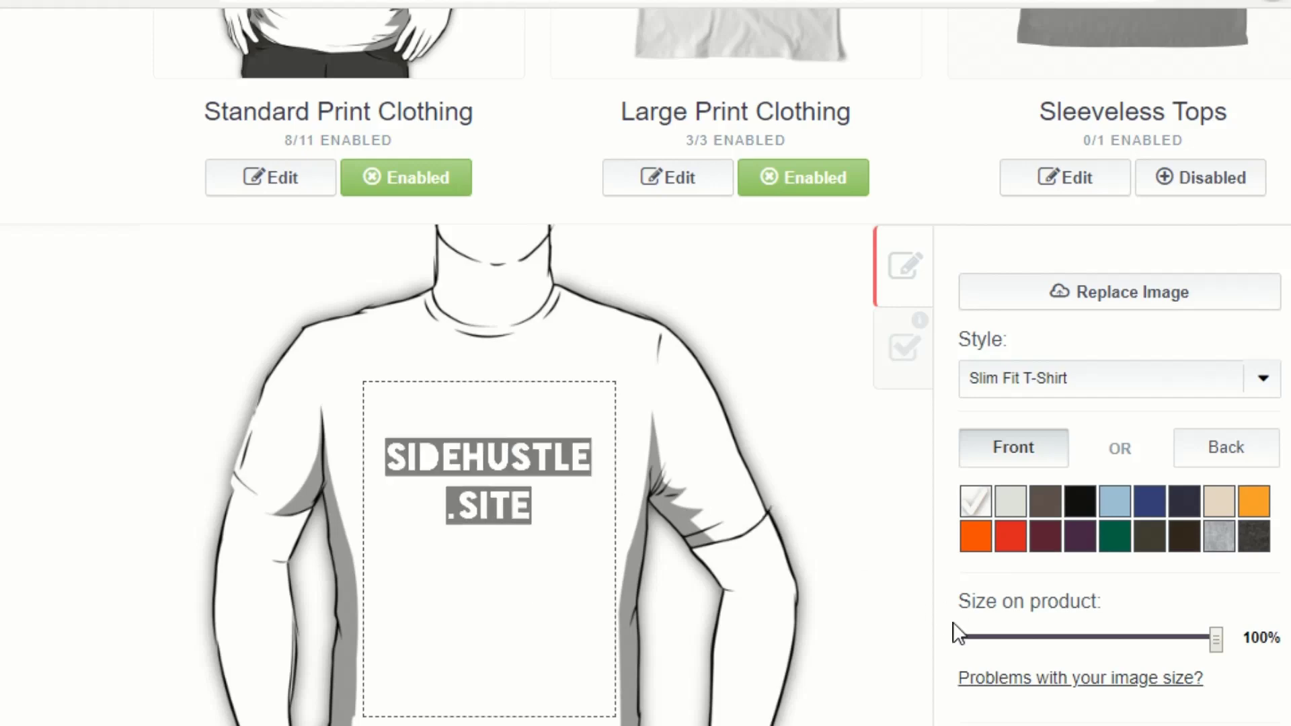
pyautogui.scroll(-2, 942, 612)
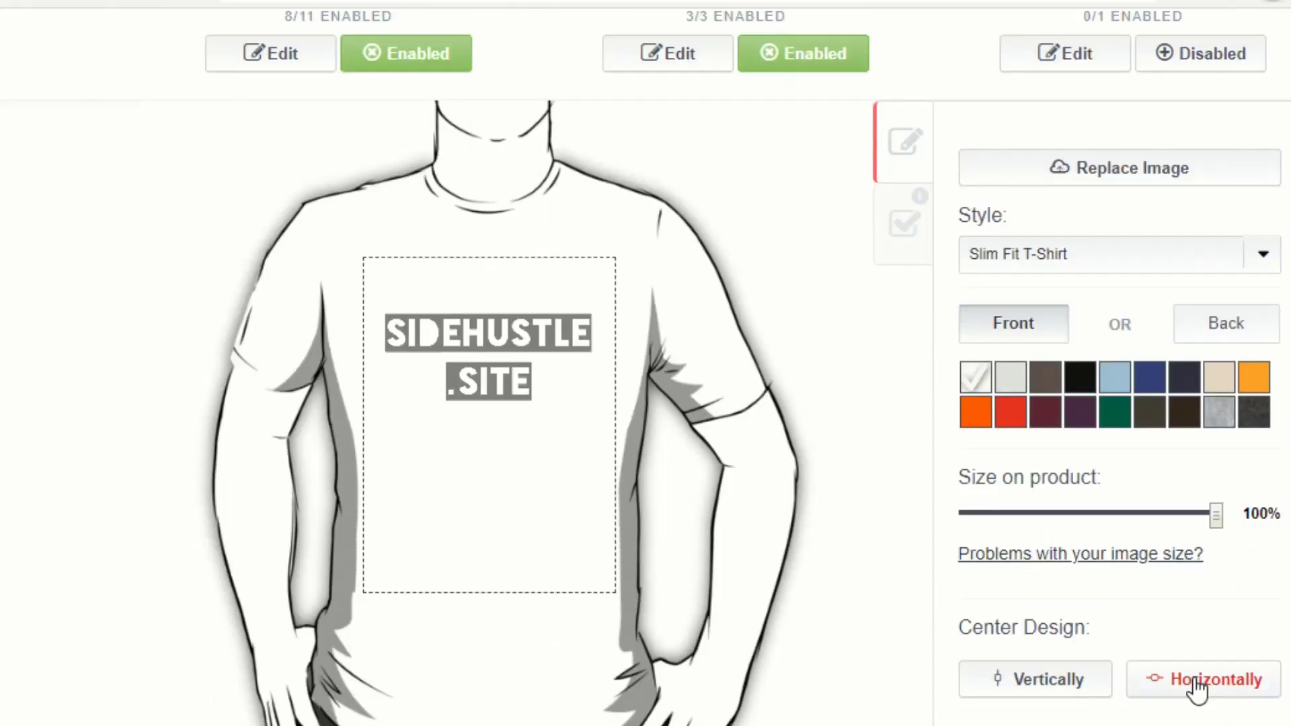
pyautogui.click(1198, 689)
pyautogui.click(1081, 381)
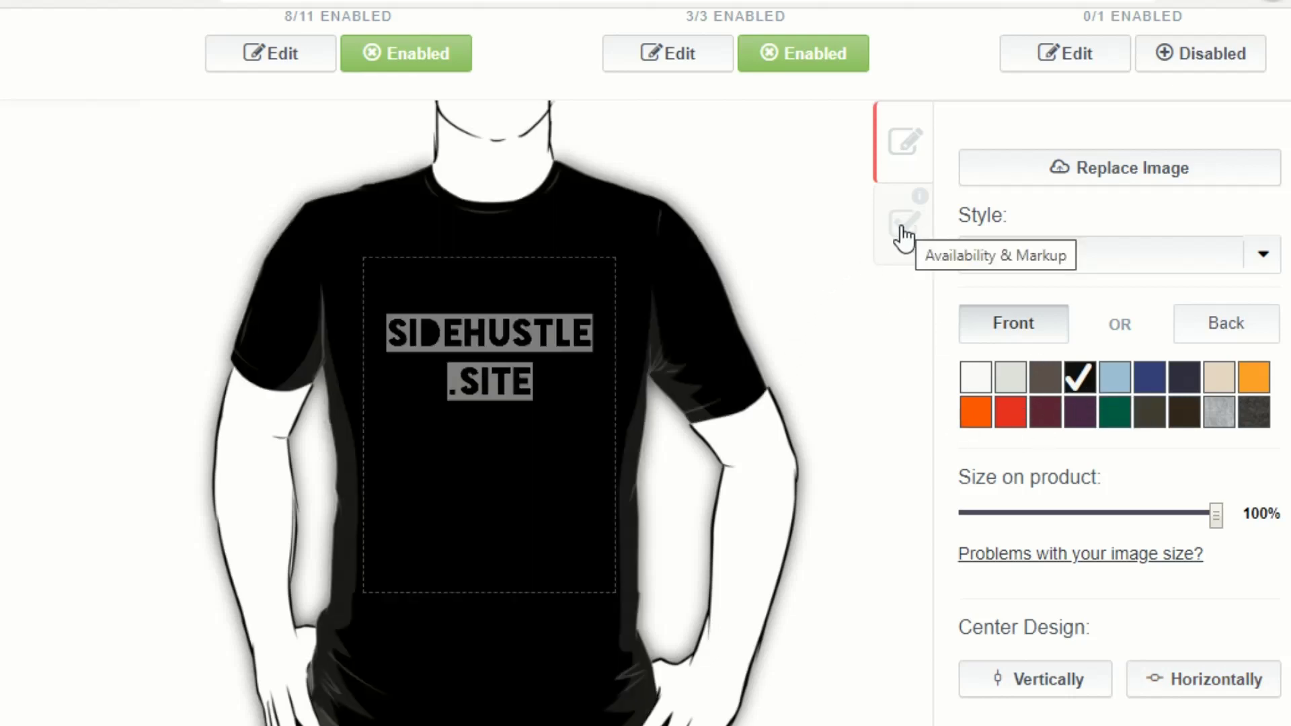
pyautogui.scroll(2, 874, 345)
pyautogui.scroll(2, 874, 345)
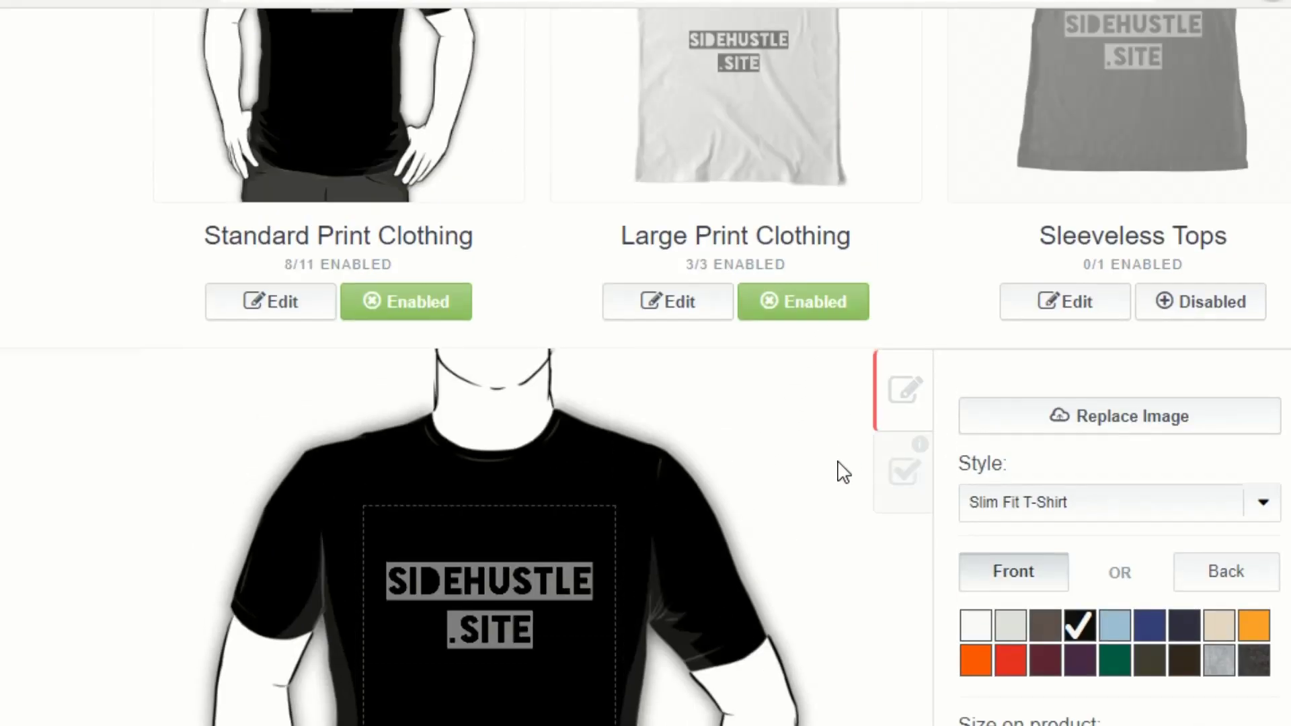
# Add Kids Clothes and Kids Pullover Hoodie, leave Relaxed Fit T-Shirt out, and apply the availability changes
pyautogui.click(905, 479)
pyautogui.scroll(-2, 832, 444)
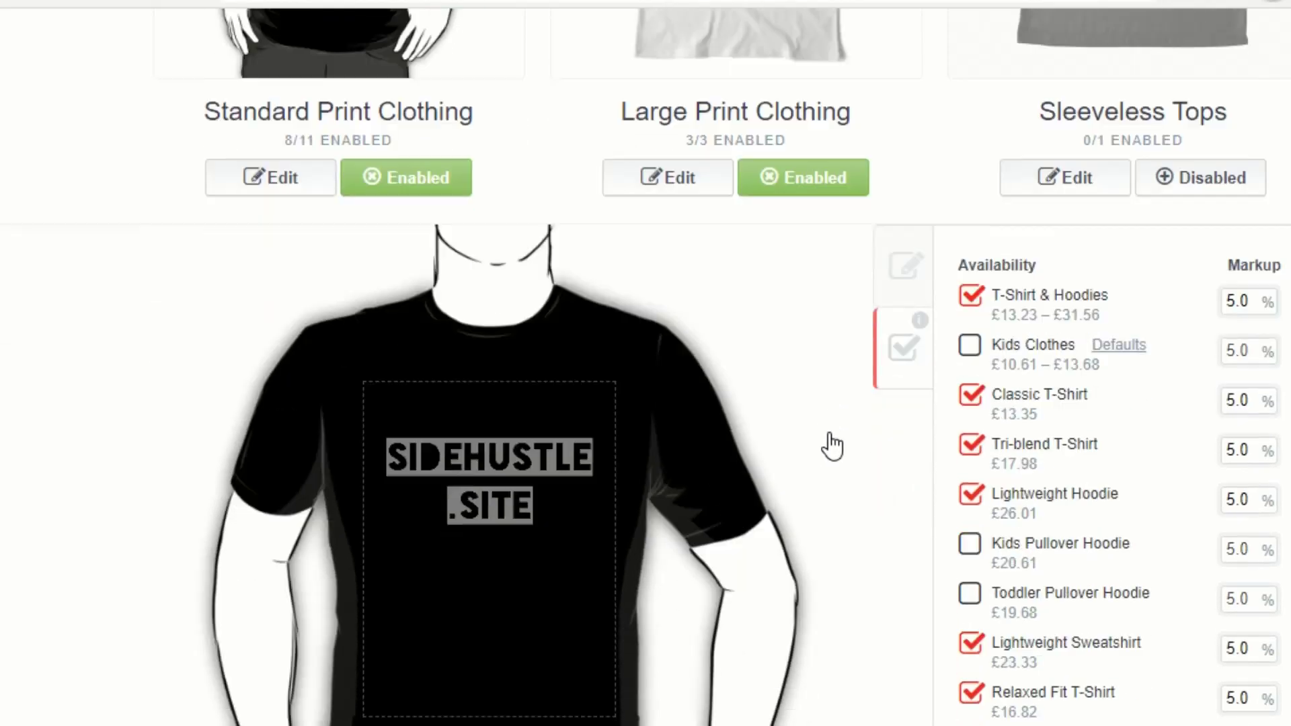
pyautogui.scroll(-2, 832, 443)
pyautogui.scroll(2, 832, 443)
pyautogui.click(969, 351)
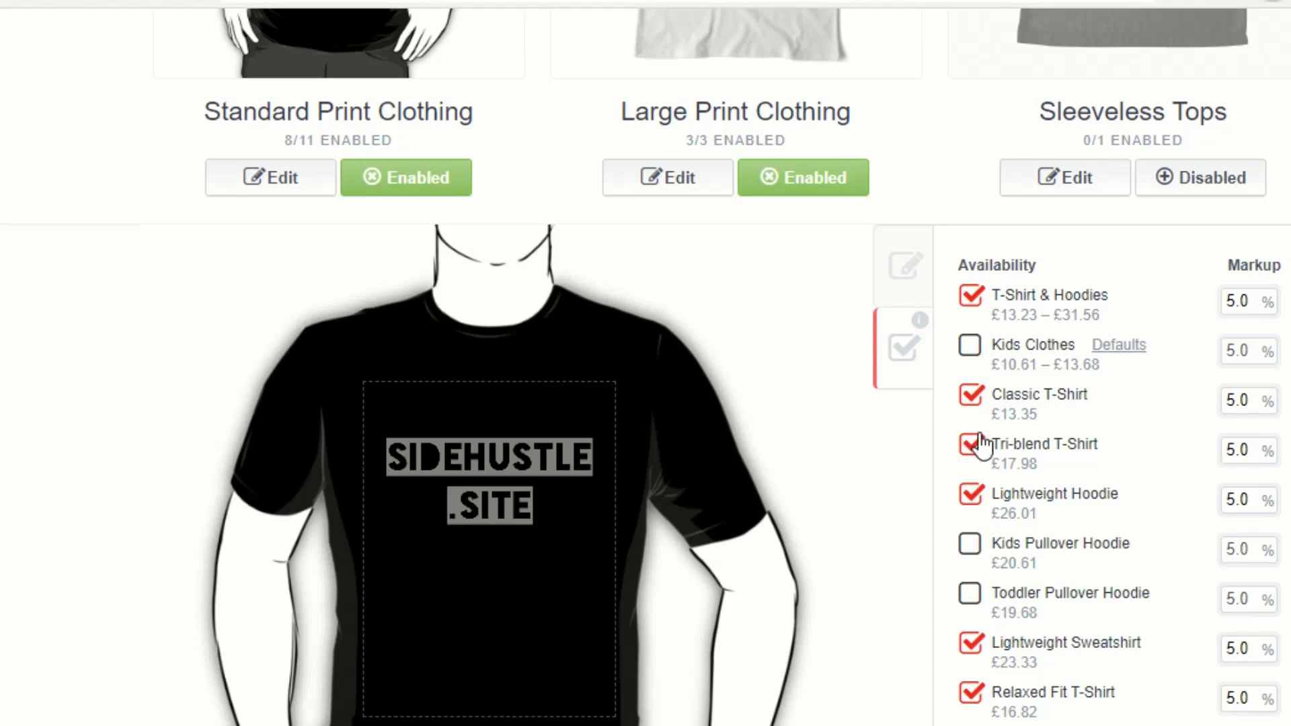
pyautogui.click(969, 545)
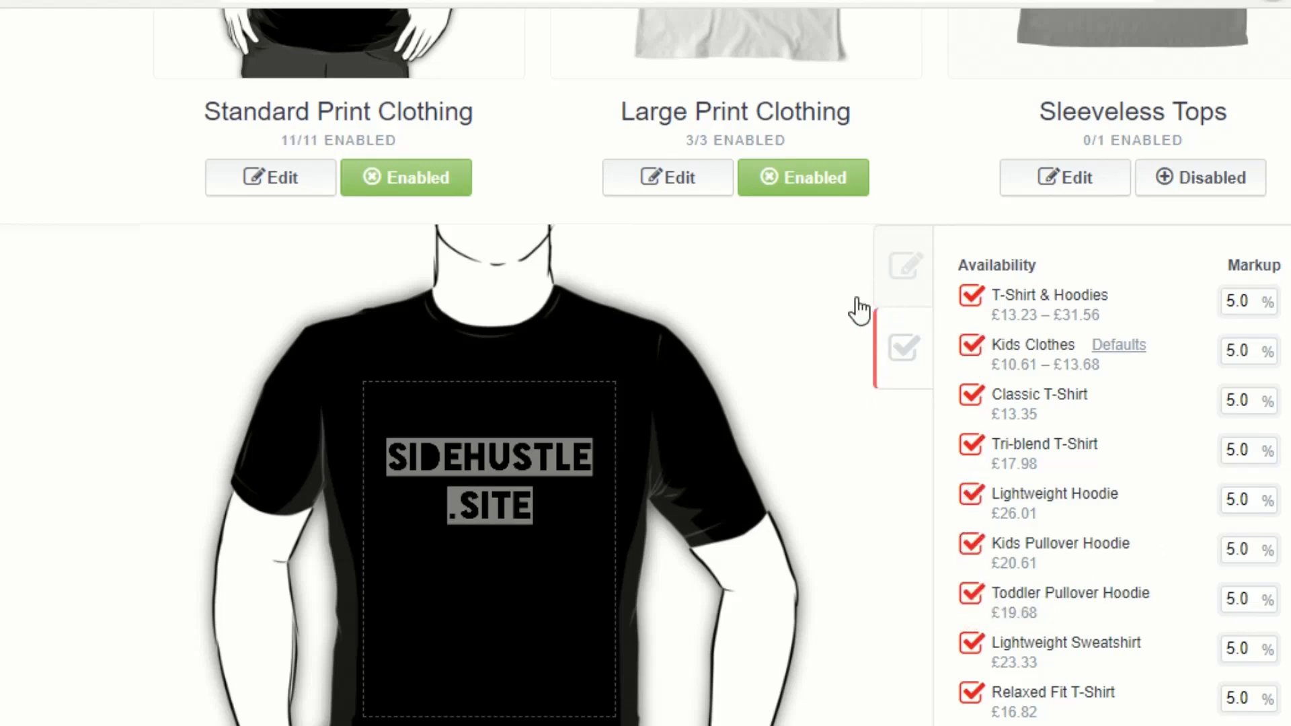
pyautogui.scroll(-2, 844, 404)
pyautogui.scroll(-5, 914, 504)
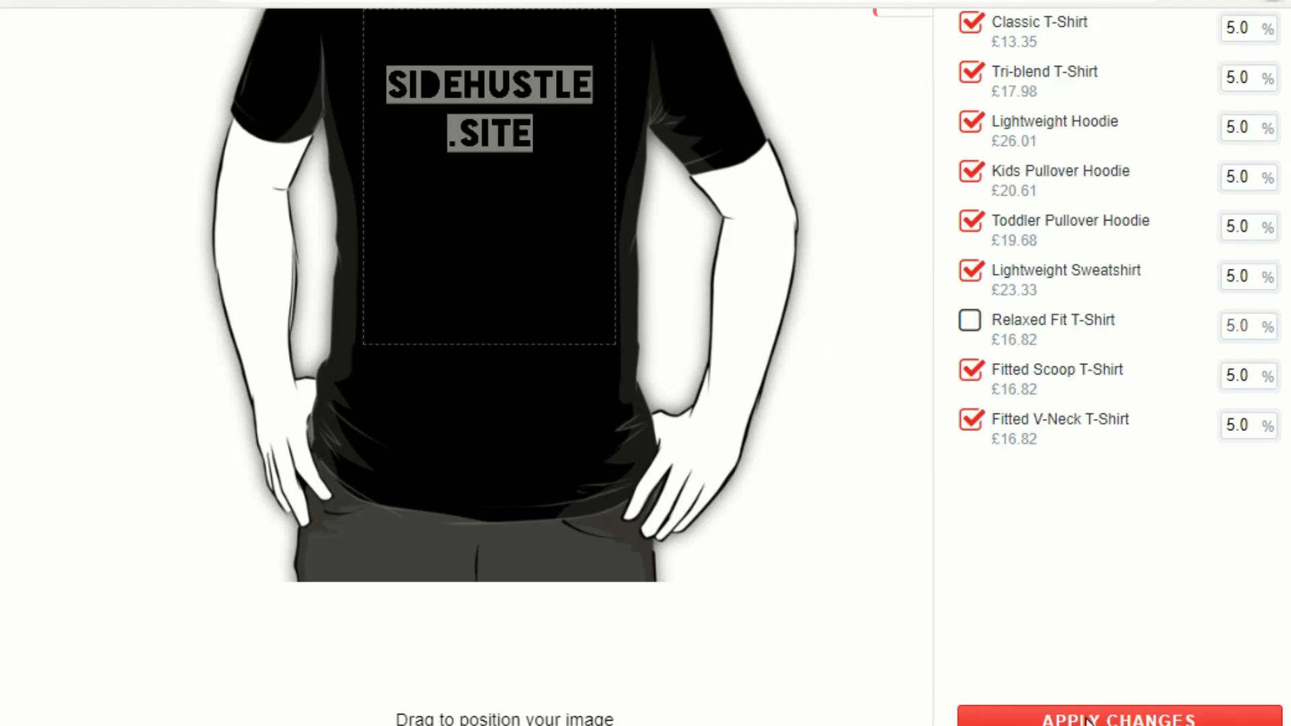
pyautogui.click(1119, 715)
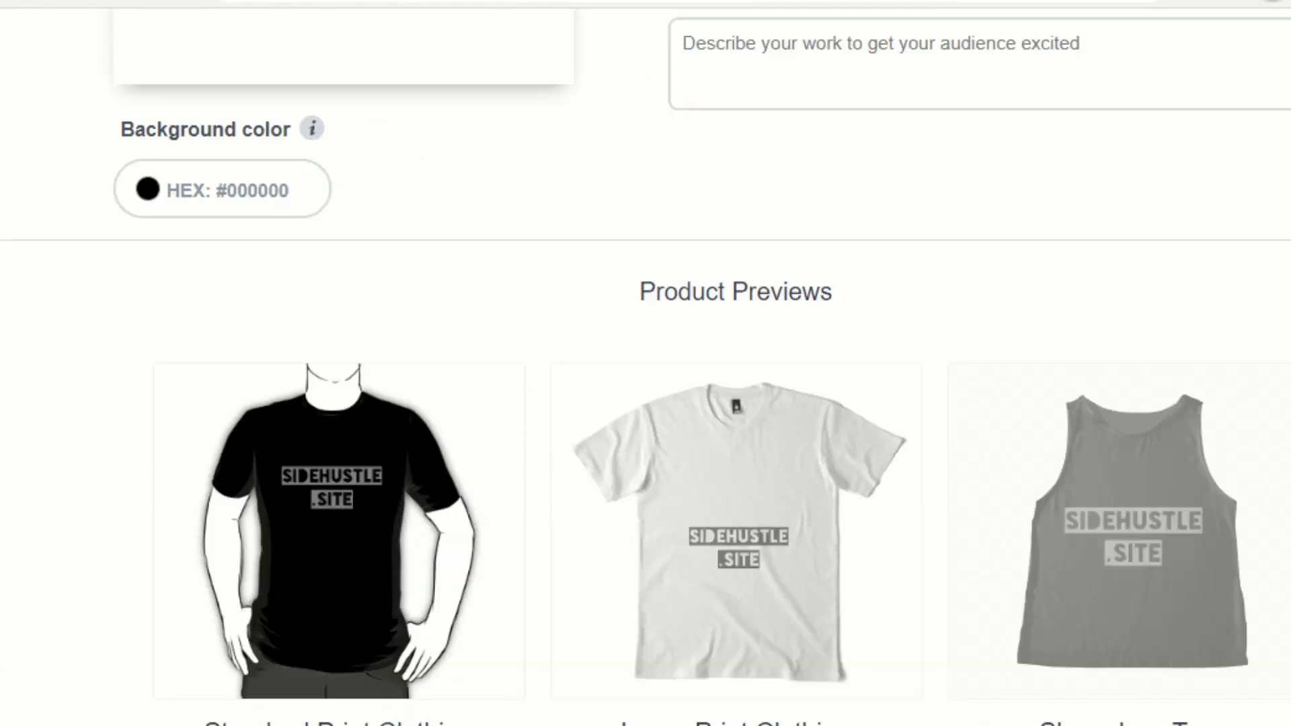
# Edit Large Print Clothing from the Product Previews list
pyautogui.scroll(-5, 645, 363)
pyautogui.scroll(2, 645, 363)
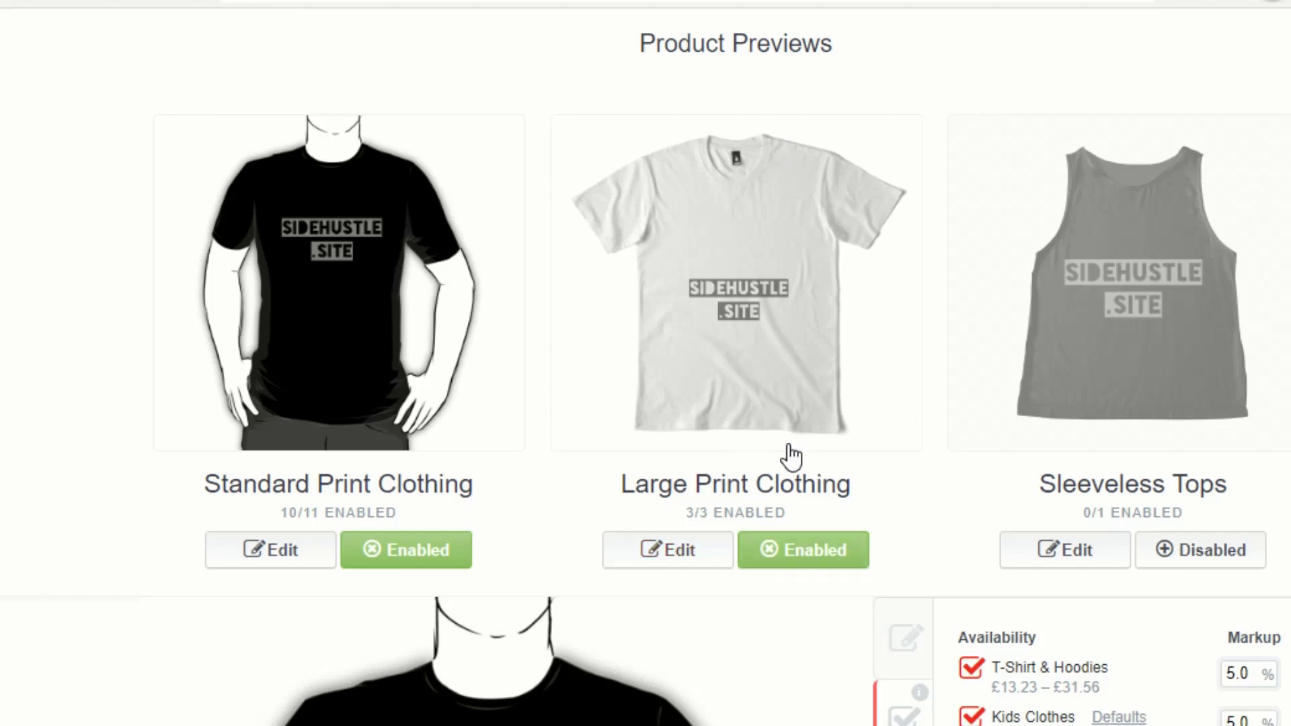
pyautogui.click(663, 552)
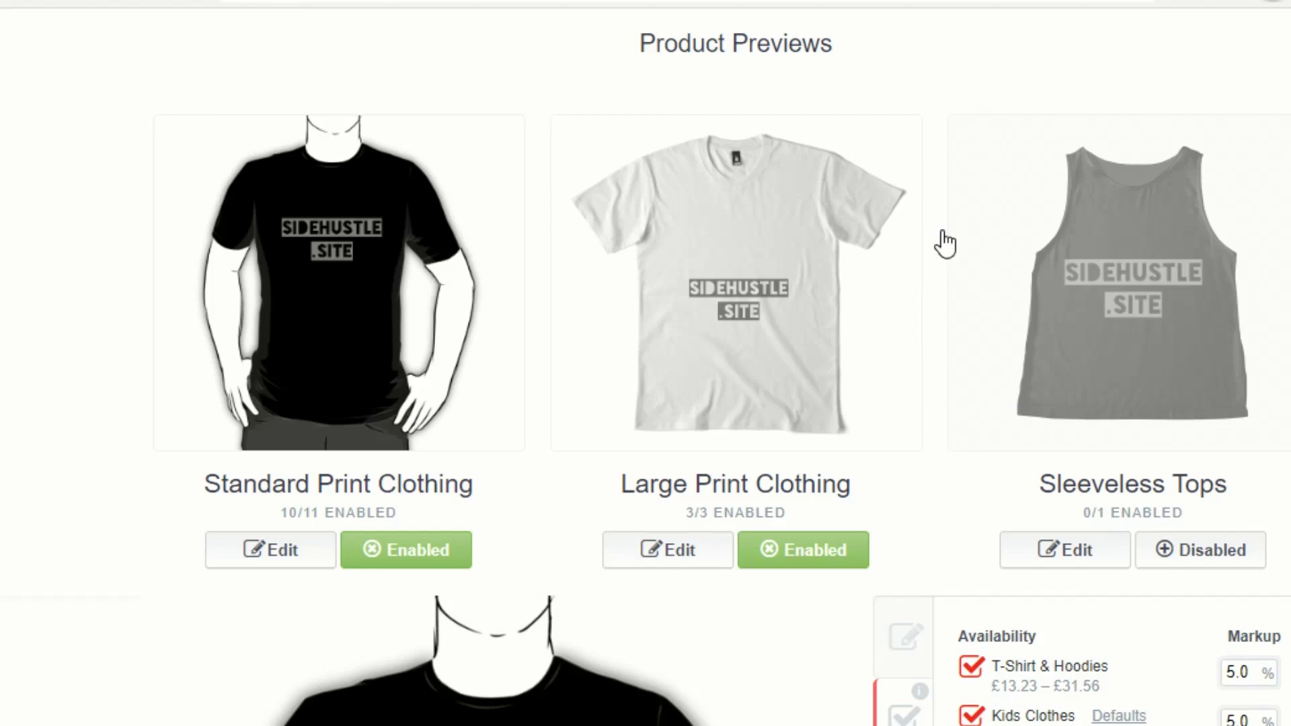
# Raise the Large Print Clothing design higher on the shirt and centre it horizontally
pyautogui.scroll(-4, 887, 259)
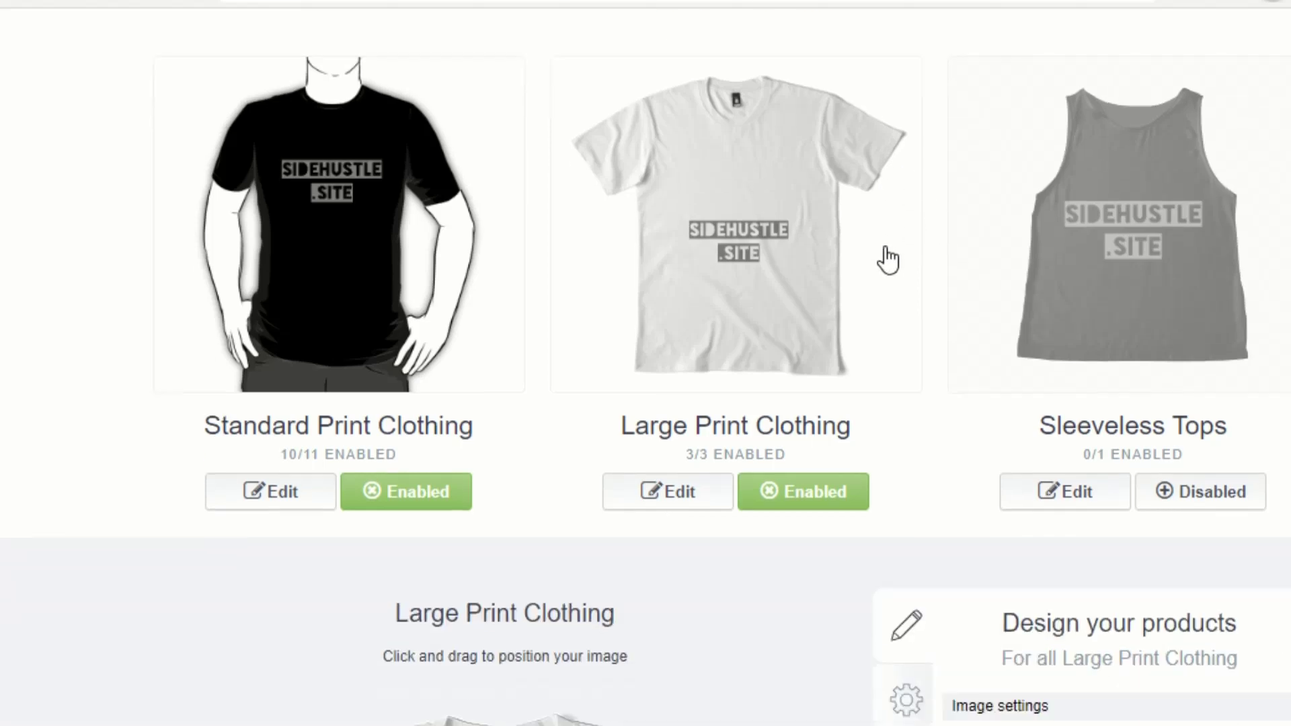
pyautogui.scroll(-2, 907, 254)
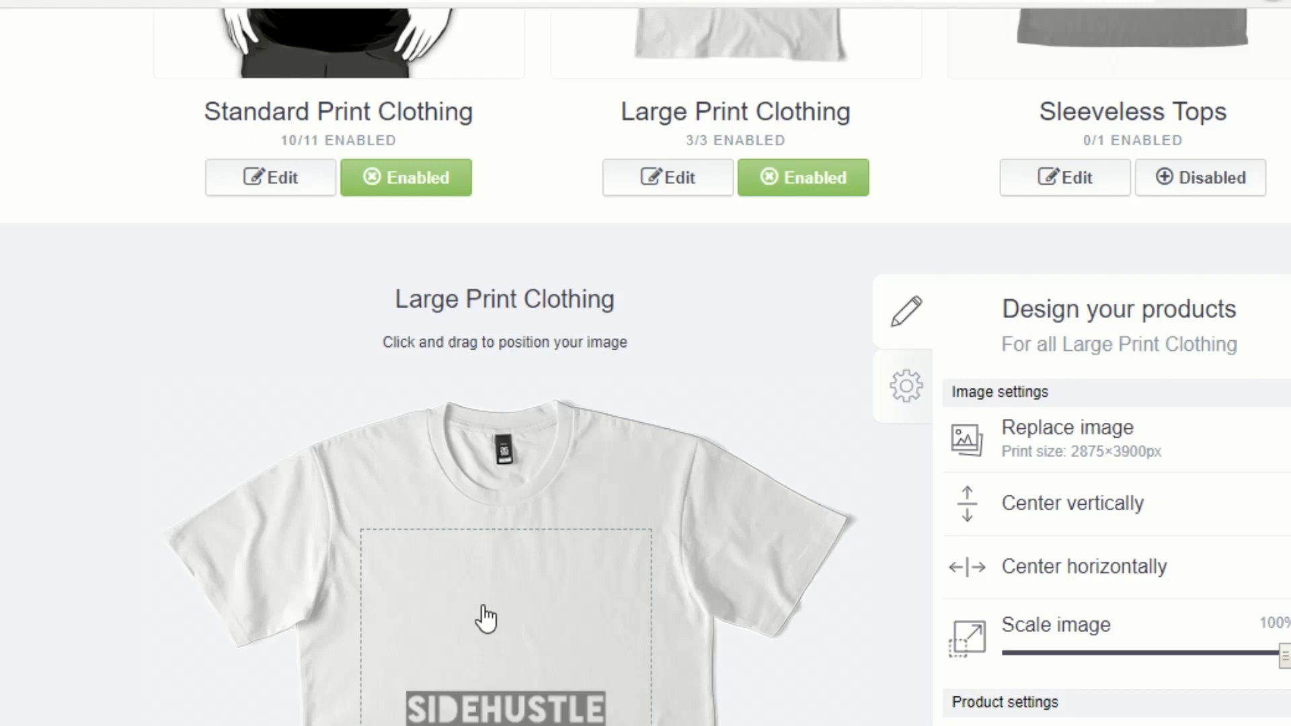
pyautogui.scroll(-2, 840, 292)
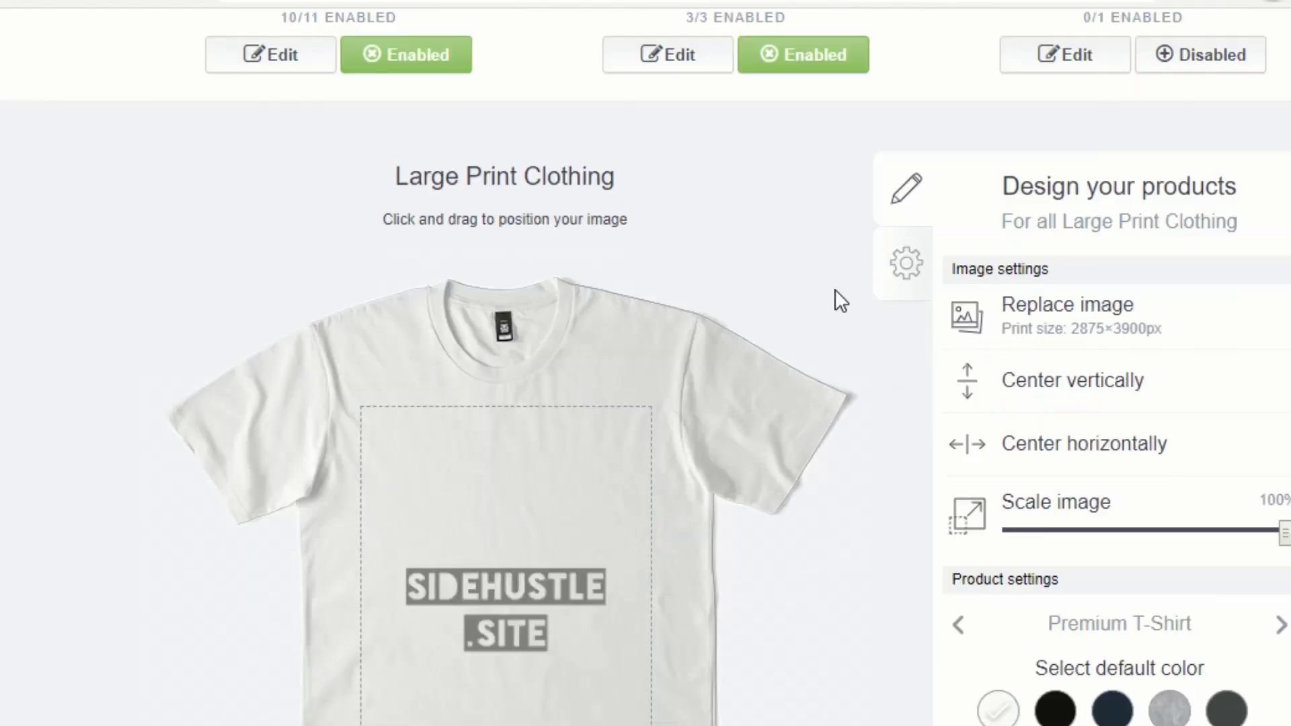
pyautogui.scroll(-3, 839, 297)
pyautogui.scroll(1, 840, 301)
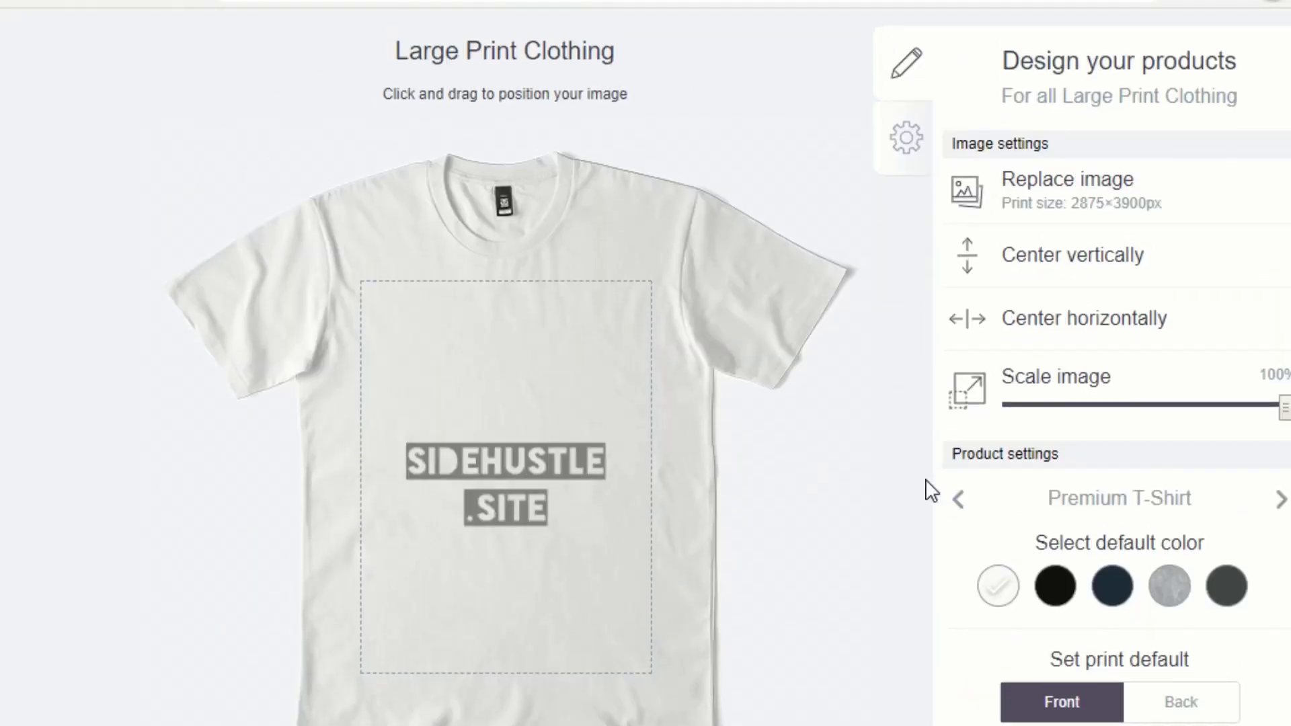
pyautogui.moveTo(1063, 596); pyautogui.dragTo(648, 456)
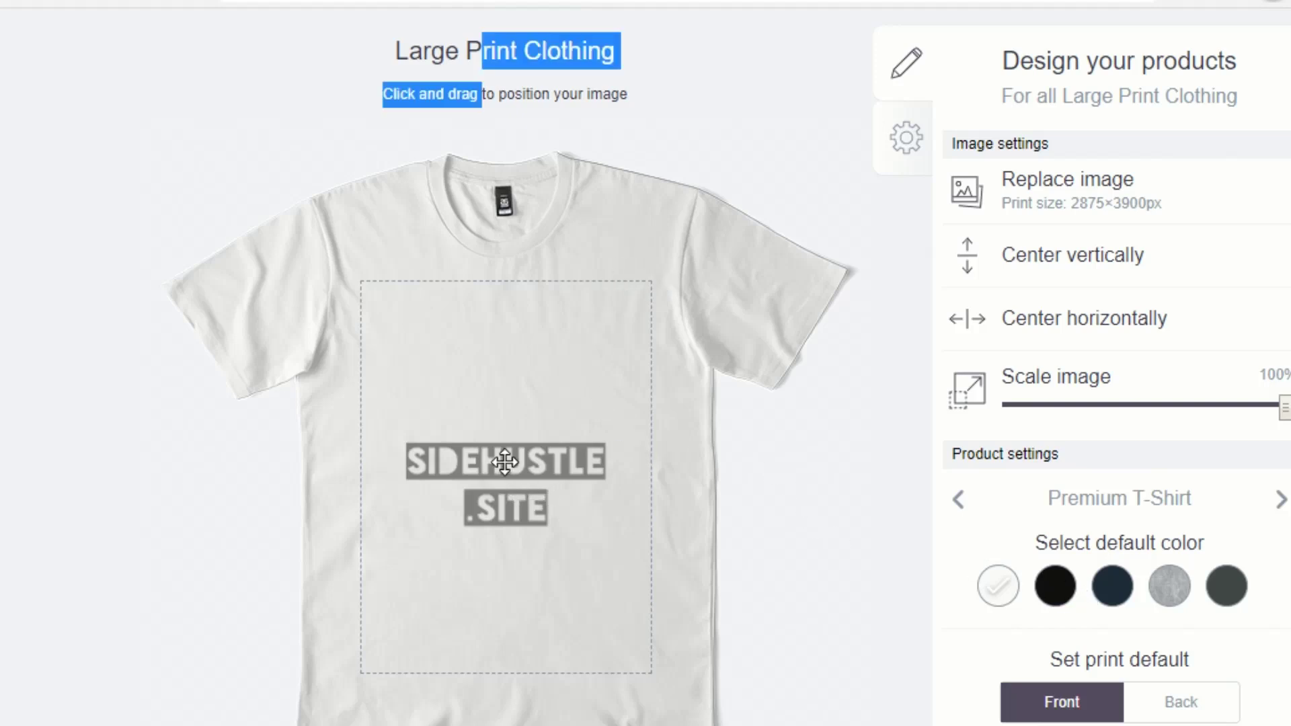
pyautogui.moveTo(504, 461); pyautogui.dragTo(503, 368)
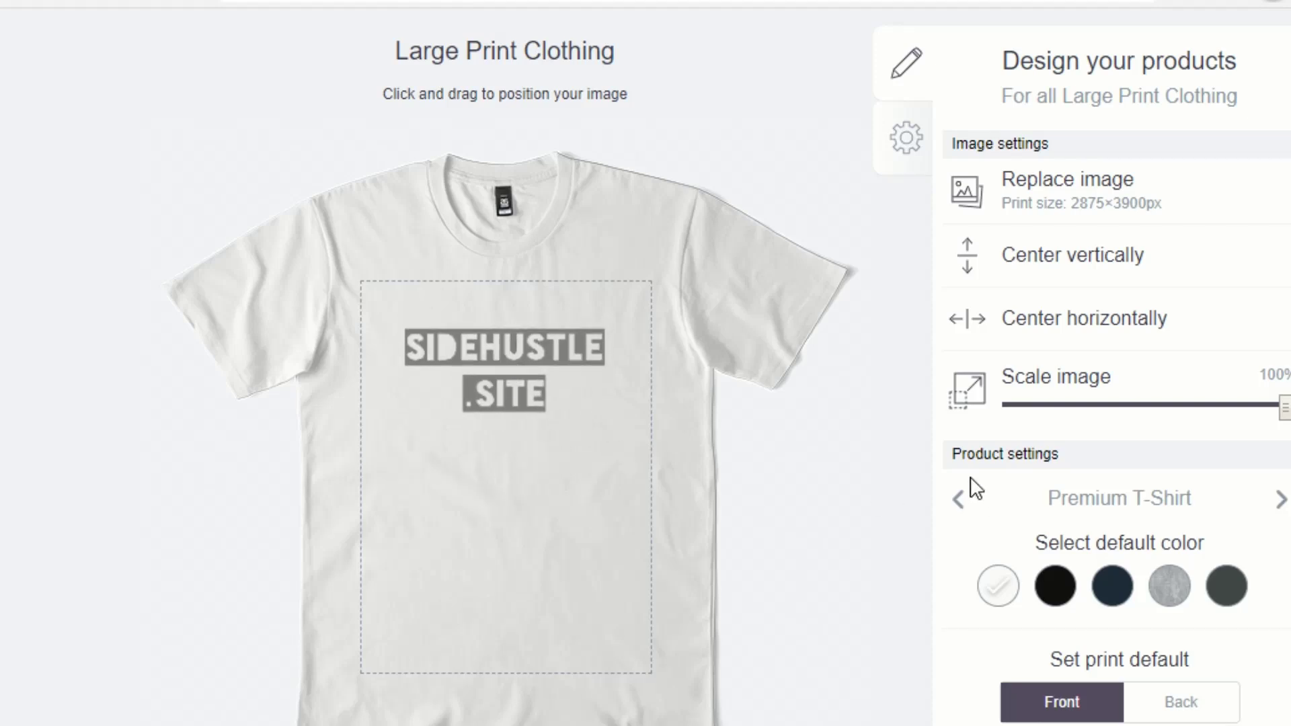
pyautogui.click(1124, 335)
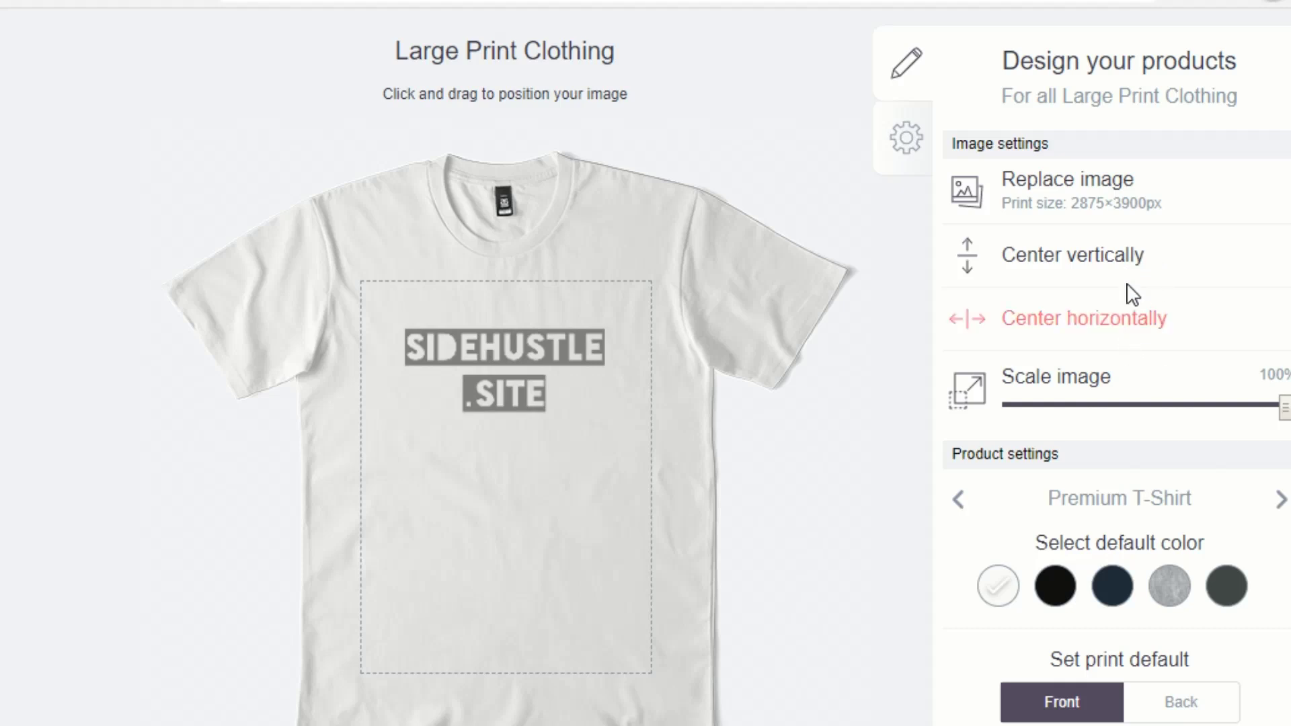
pyautogui.click(1069, 330)
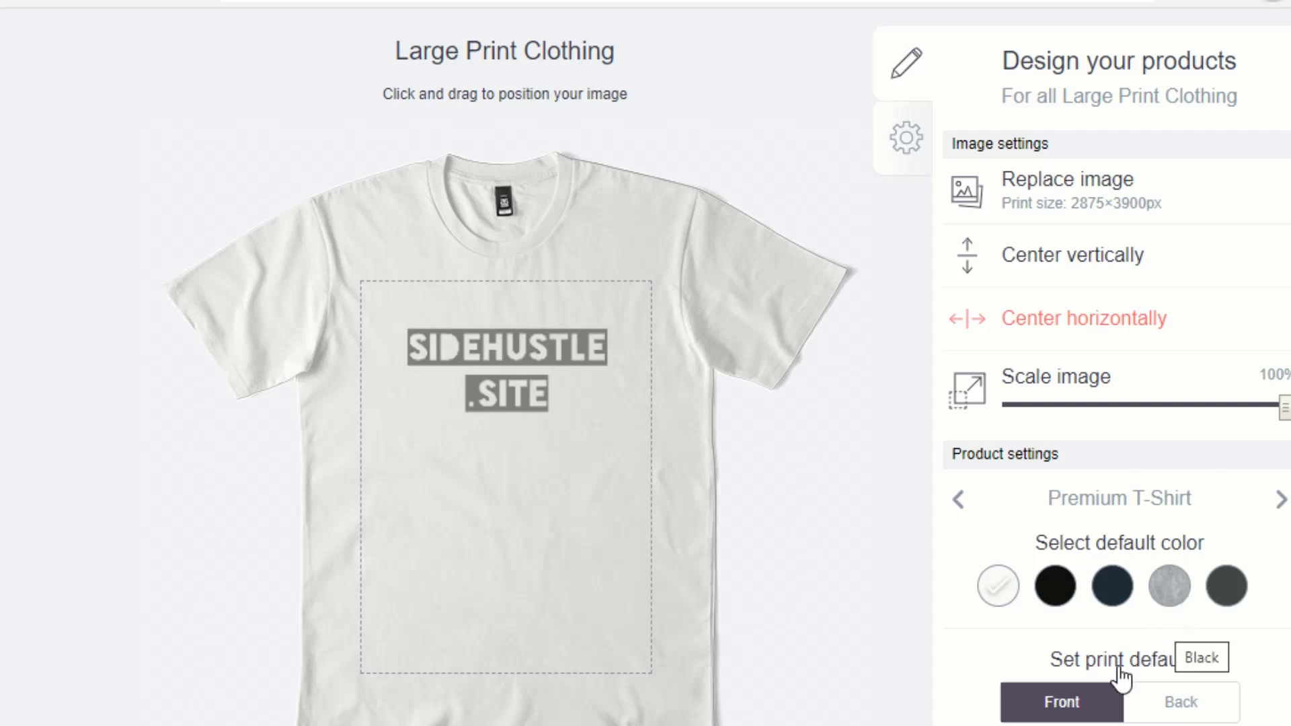
# Make black the default colour for Premium, Premium Scoop and Long T-Shirts, then apply the changes
pyautogui.click(1057, 591)
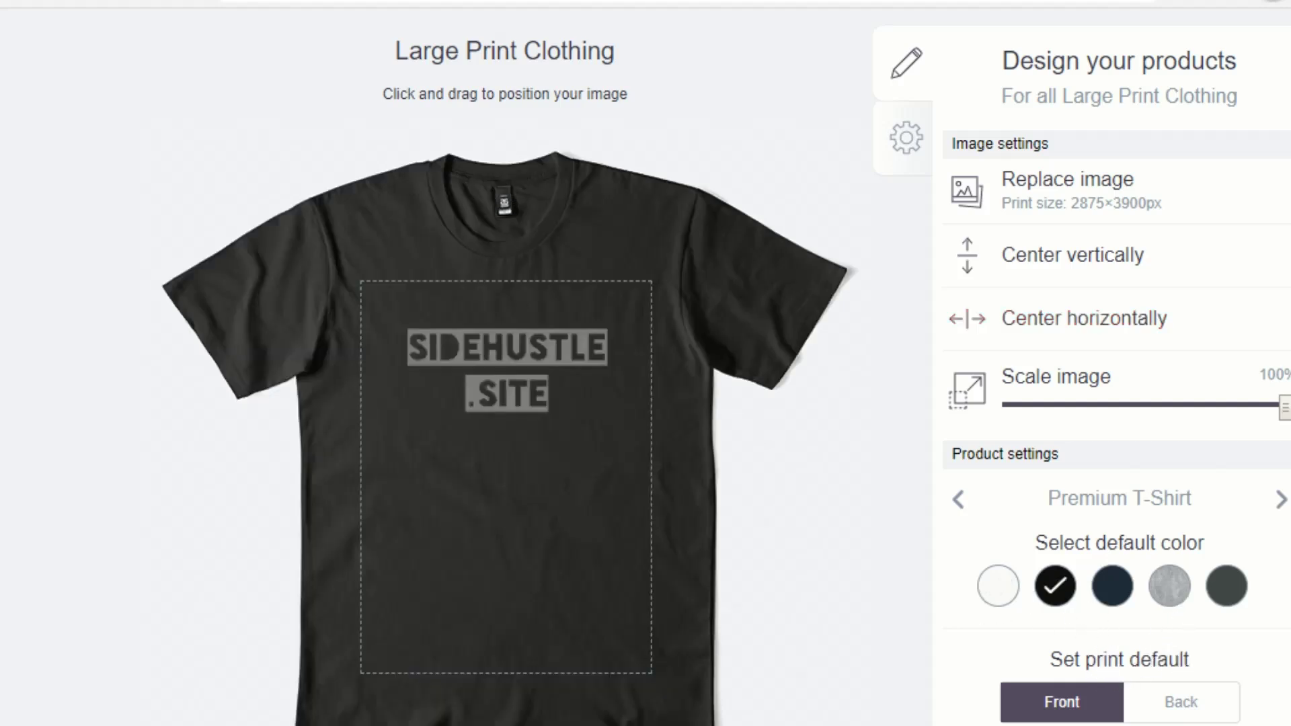
pyautogui.click(1279, 503)
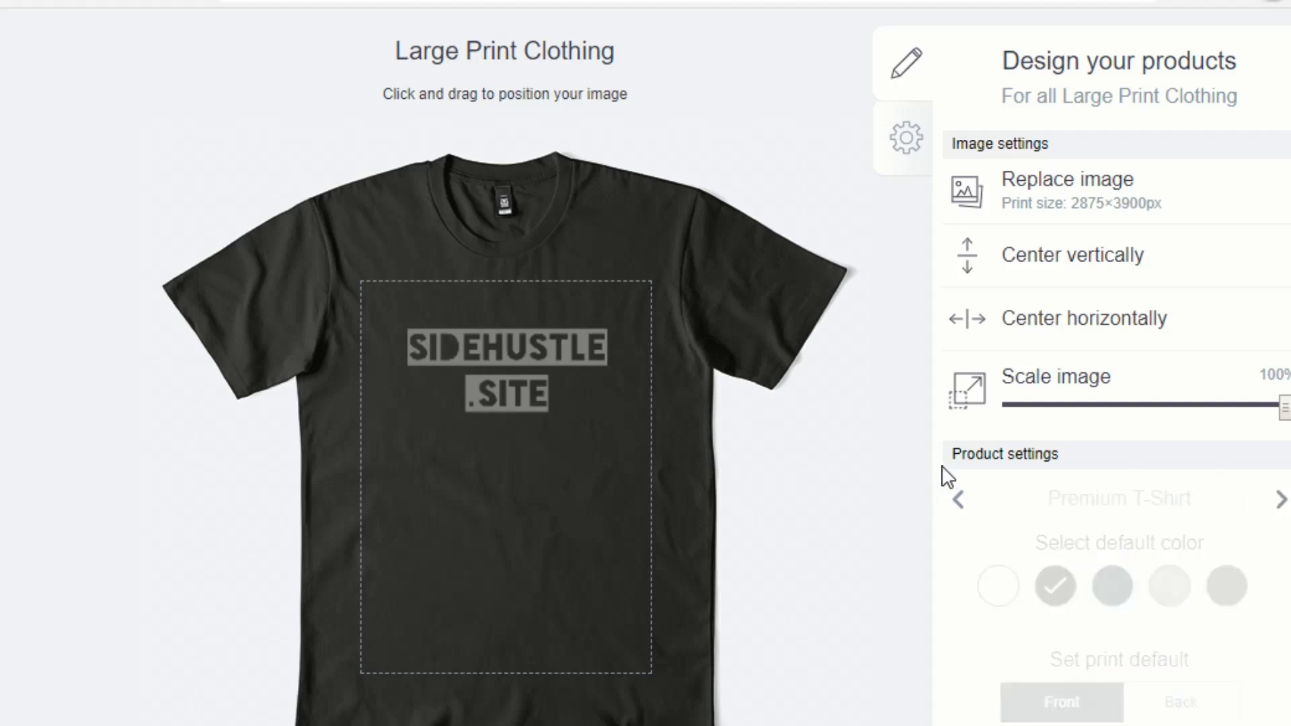
pyautogui.click(976, 312)
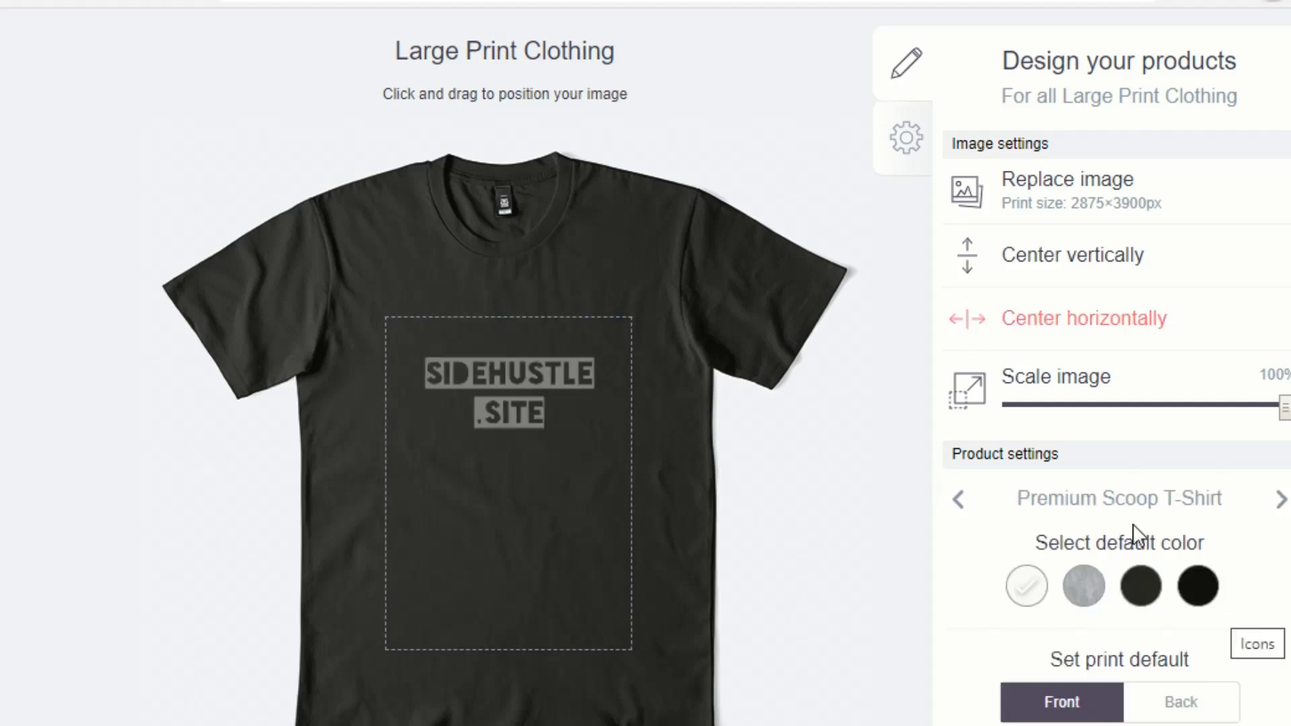
pyautogui.click(1196, 599)
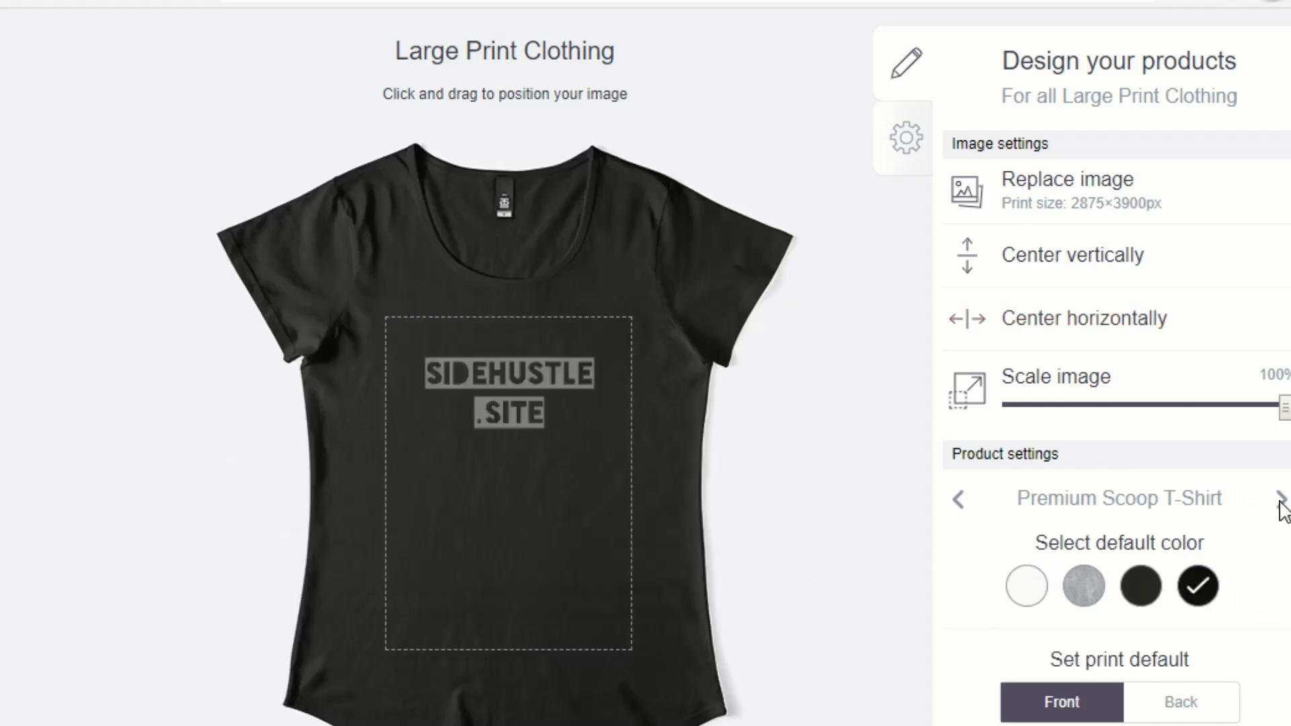
pyautogui.click(1279, 500)
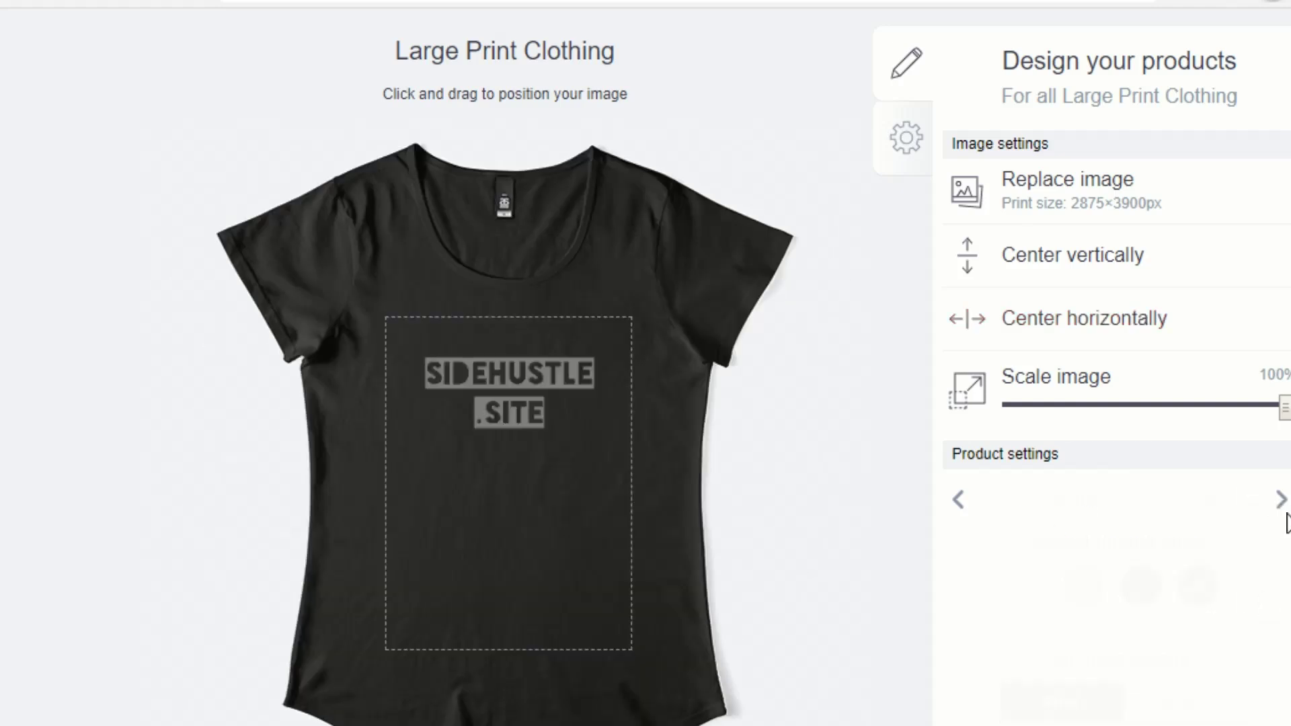
pyautogui.click(1106, 592)
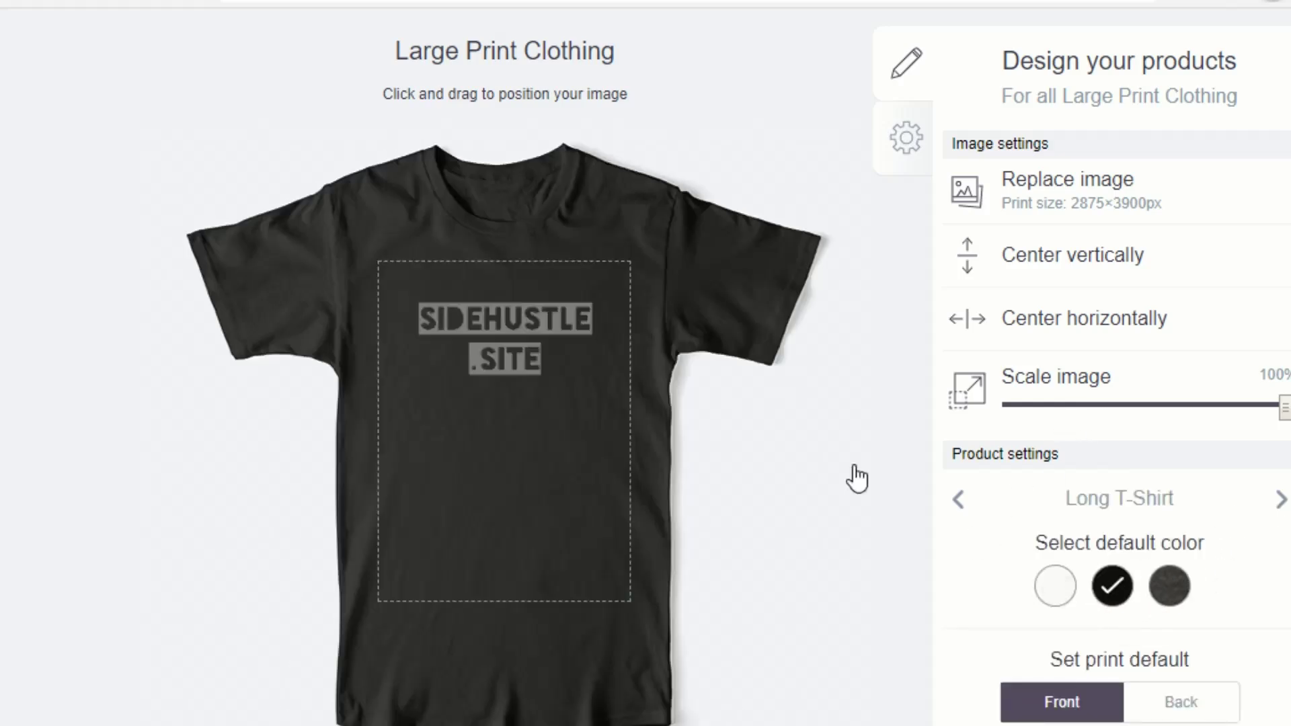
pyautogui.scroll(-2, 979, 548)
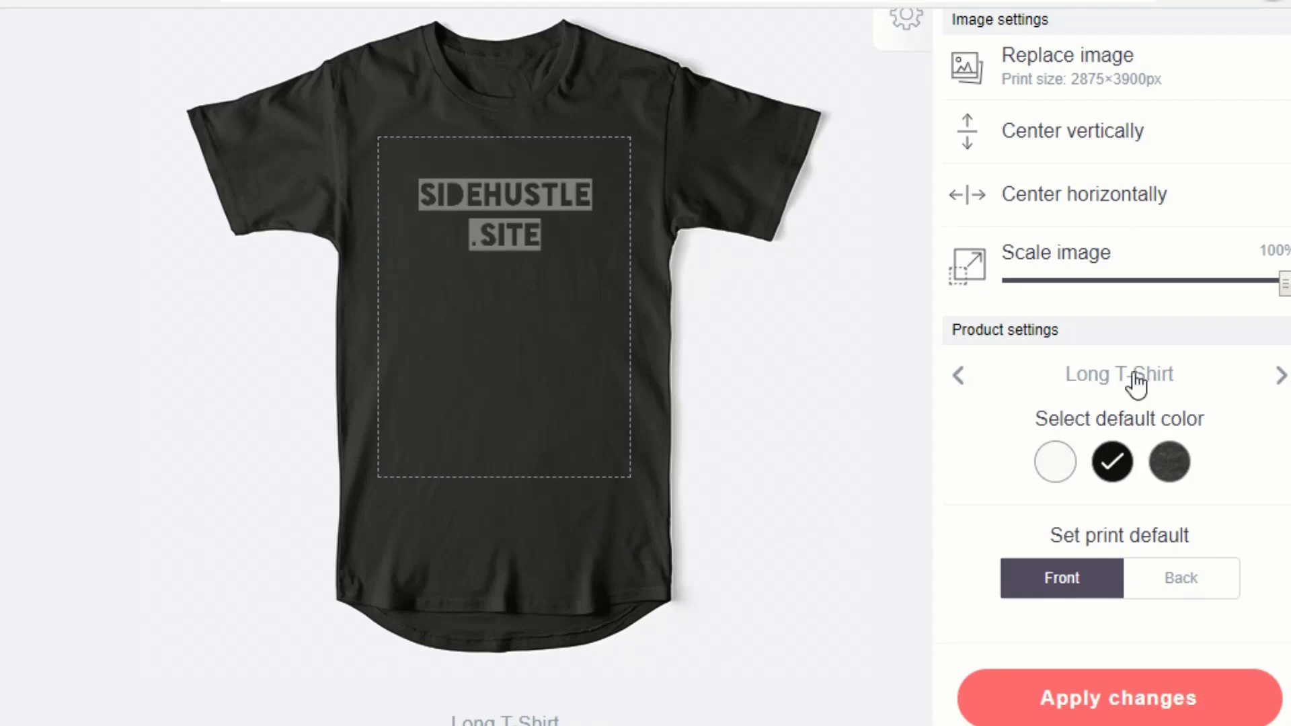
pyautogui.click(1227, 366)
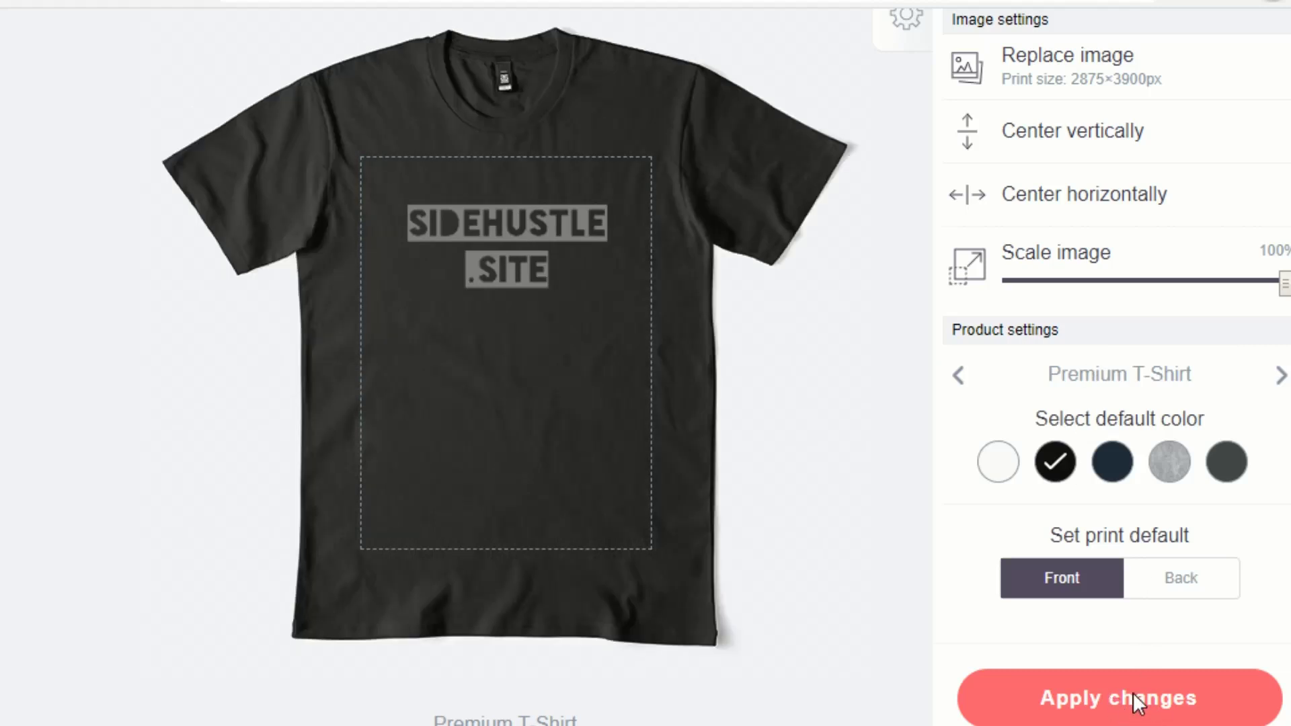
pyautogui.click(1132, 693)
pyautogui.scroll(5, 646, 363)
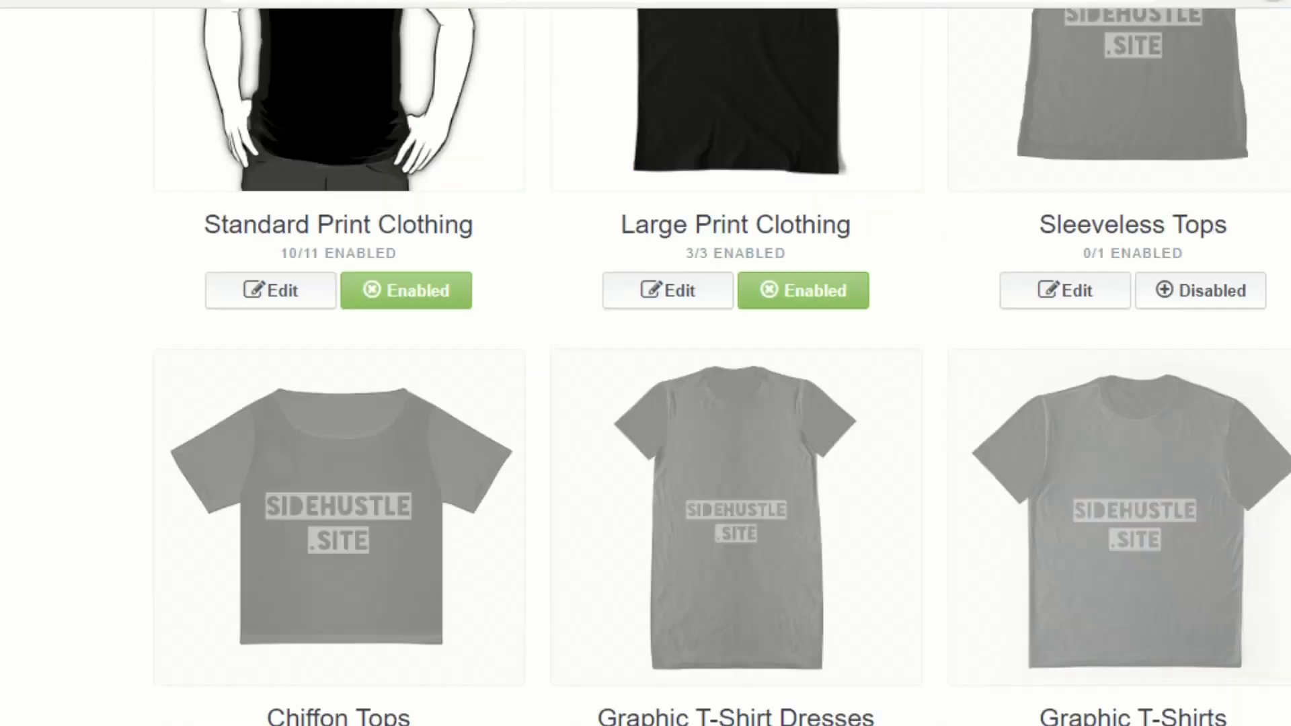
# Switch Graphic T-Shirts and A-Line Dresses from Disabled to enabled for the design
pyautogui.scroll(4, 645, 363)
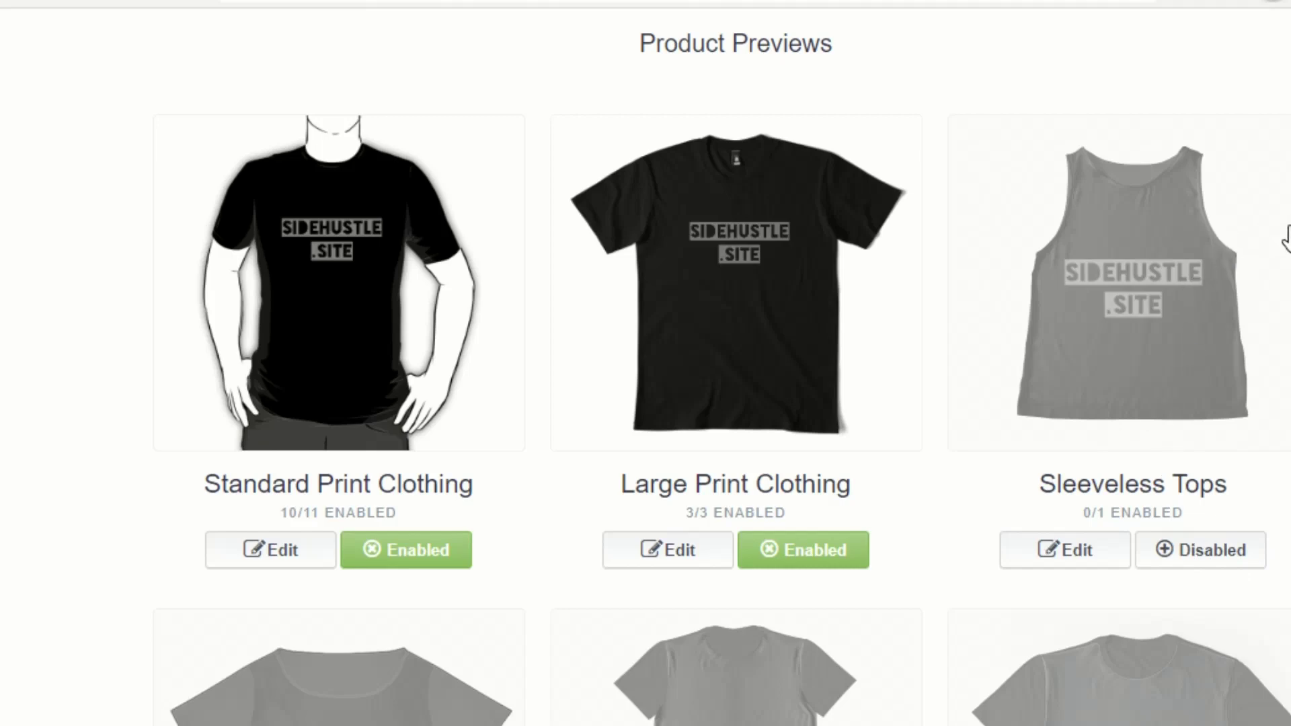
pyautogui.scroll(-2, 730, 370)
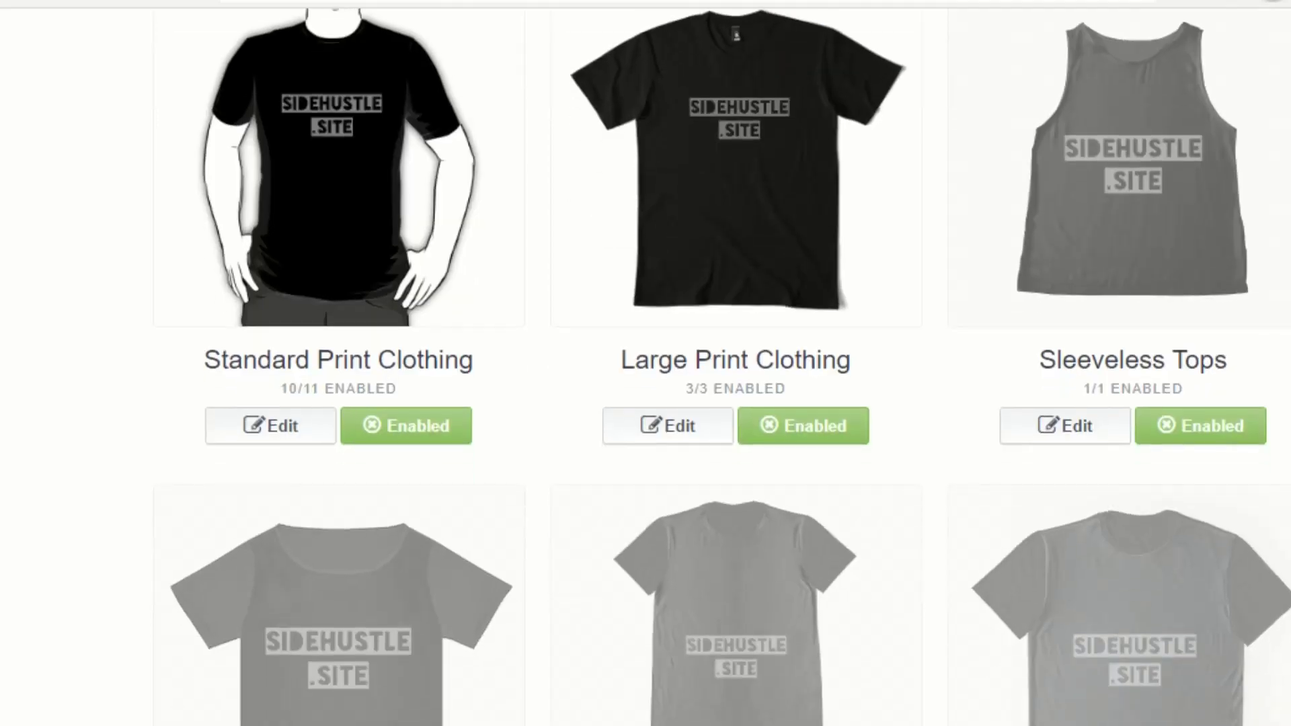
pyautogui.scroll(-7, 730, 369)
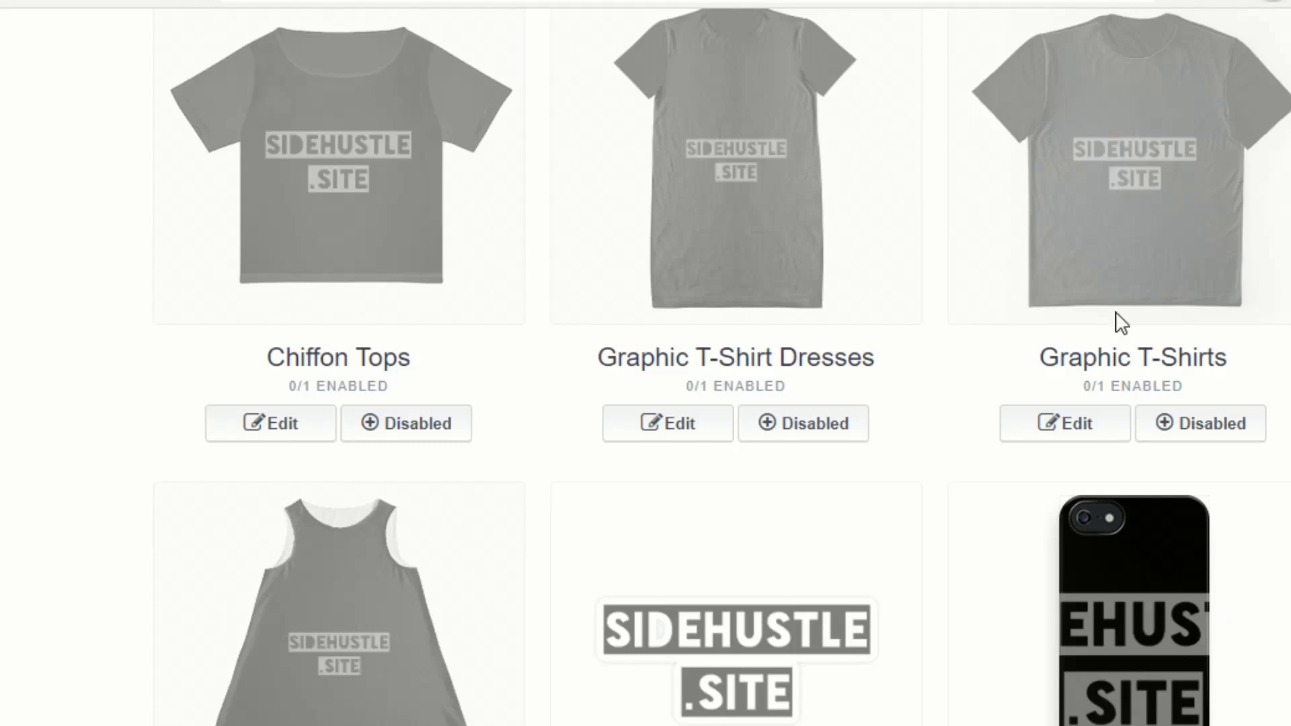
pyautogui.click(1223, 424)
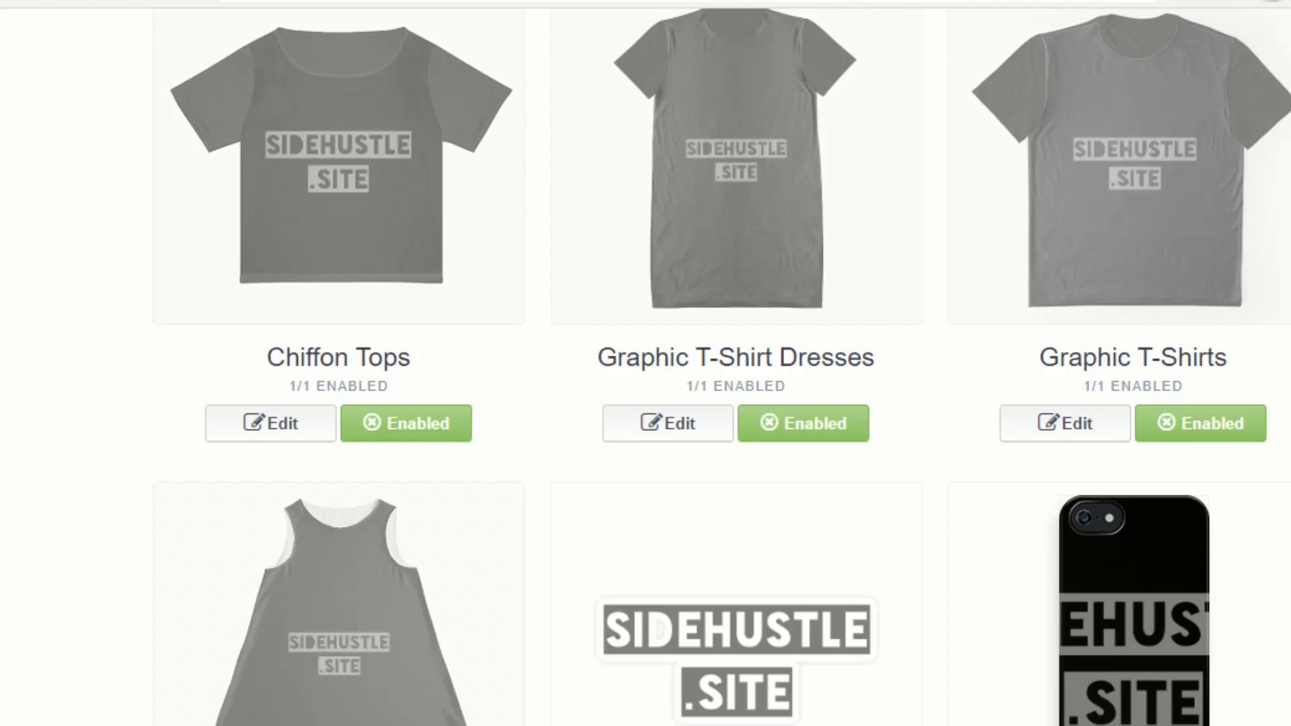
pyautogui.scroll(-2, 732, 367)
pyautogui.scroll(2, 732, 367)
pyautogui.scroll(-2, 732, 367)
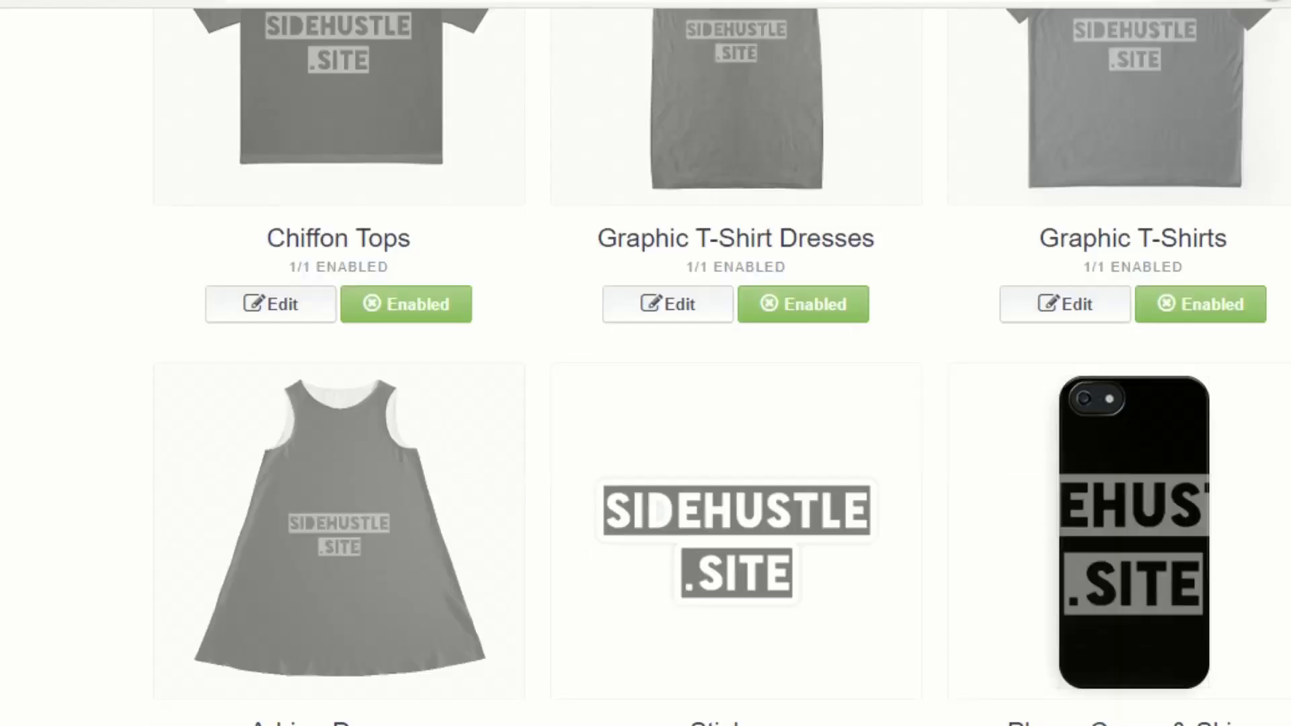
pyautogui.scroll(-6, 732, 367)
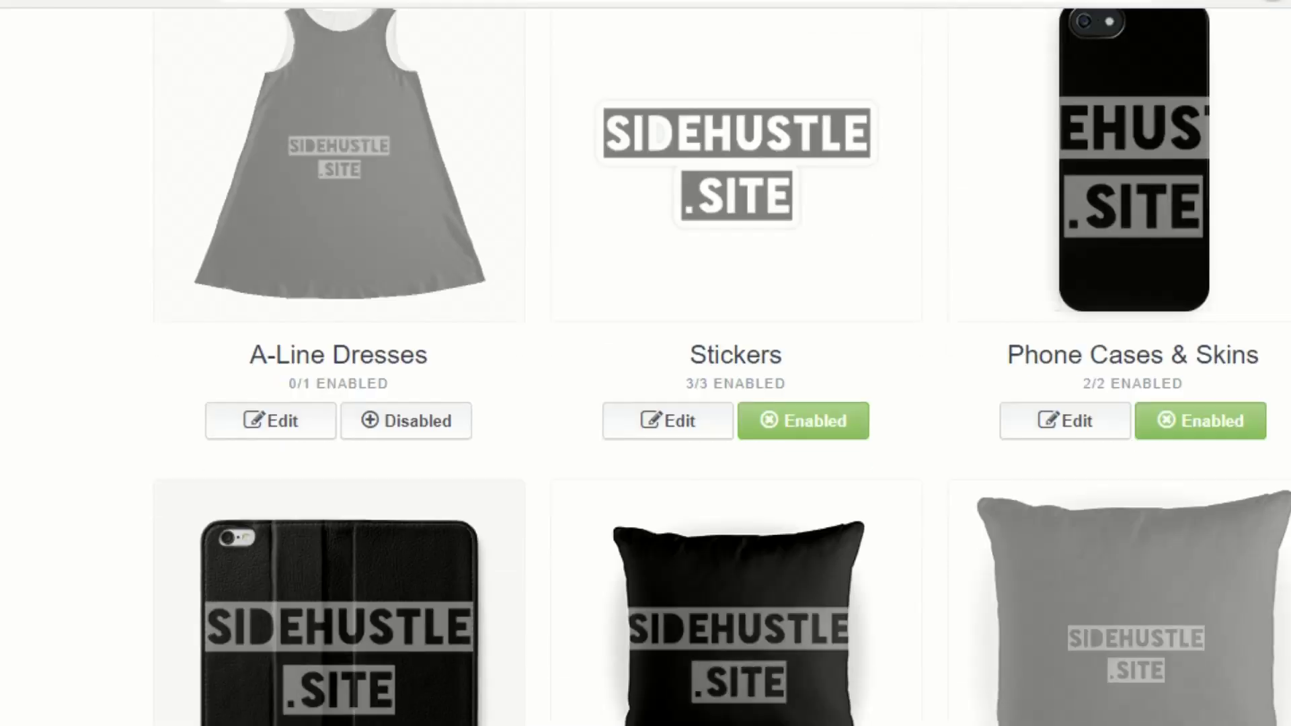
pyautogui.click(397, 428)
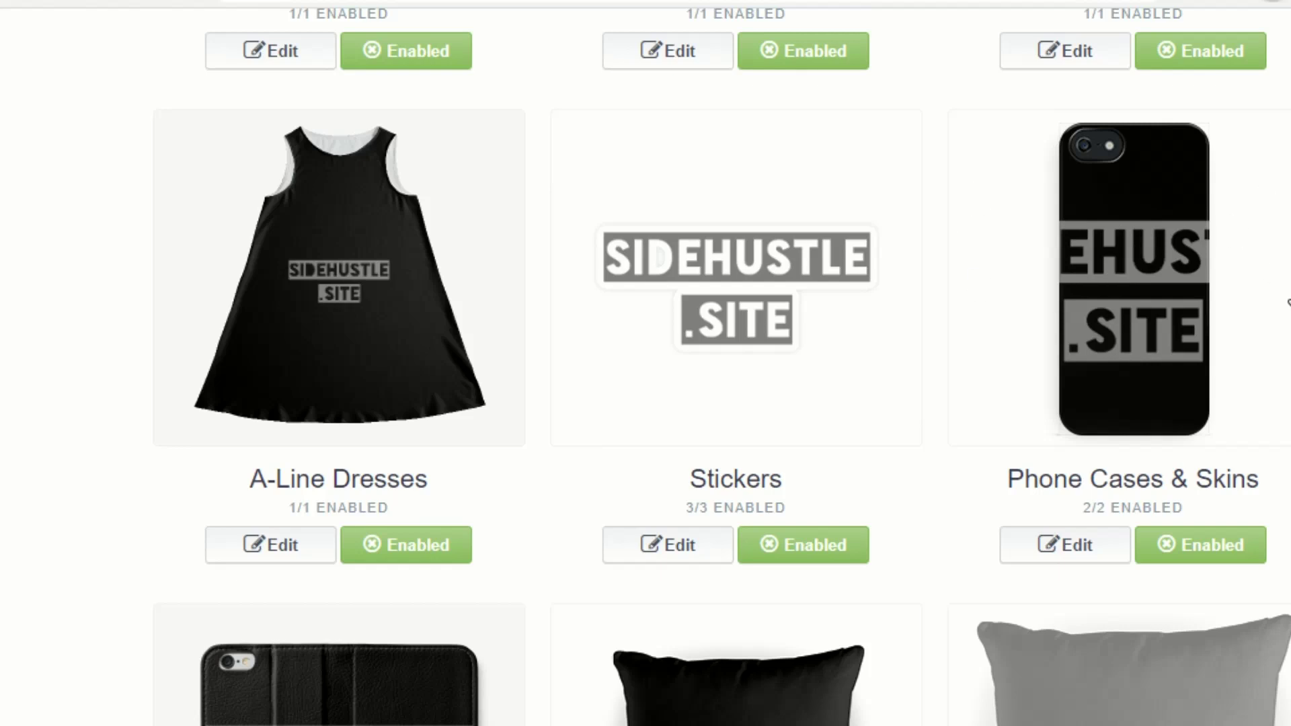
# Open Phone Cases & Skins for editing
pyautogui.click(1069, 549)
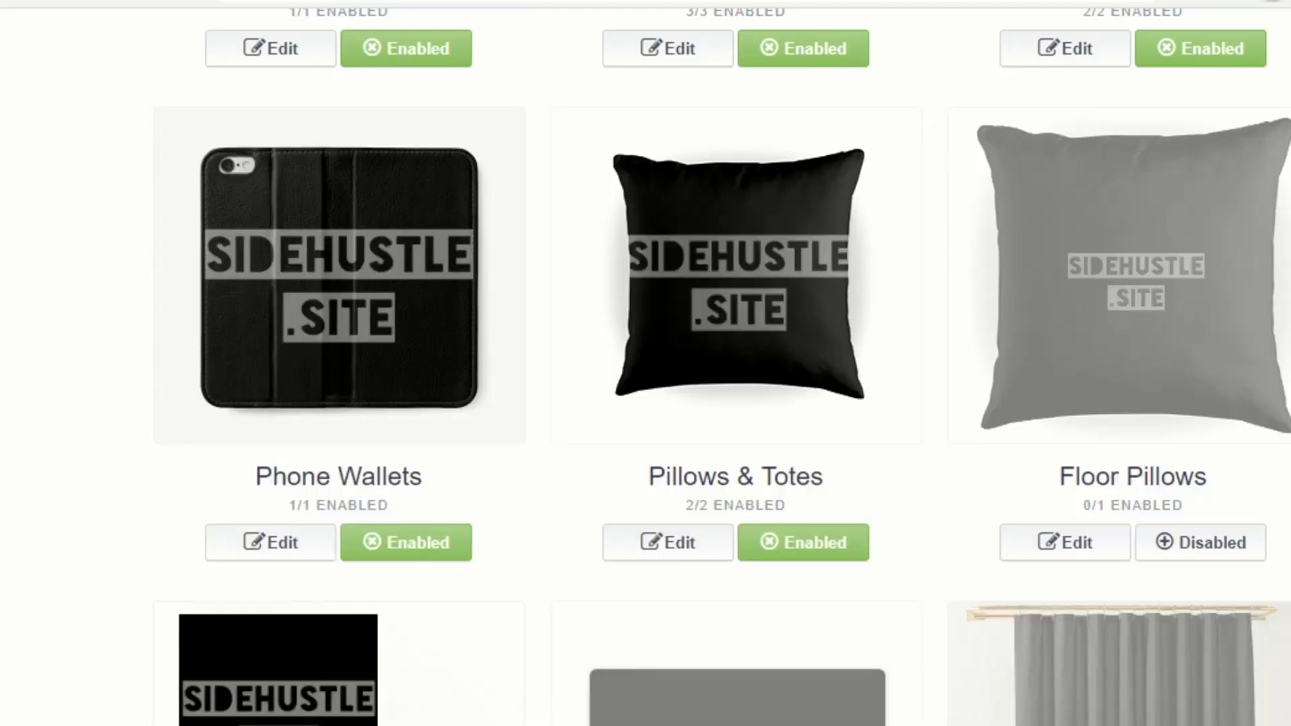
pyautogui.scroll(9, 1084, 311)
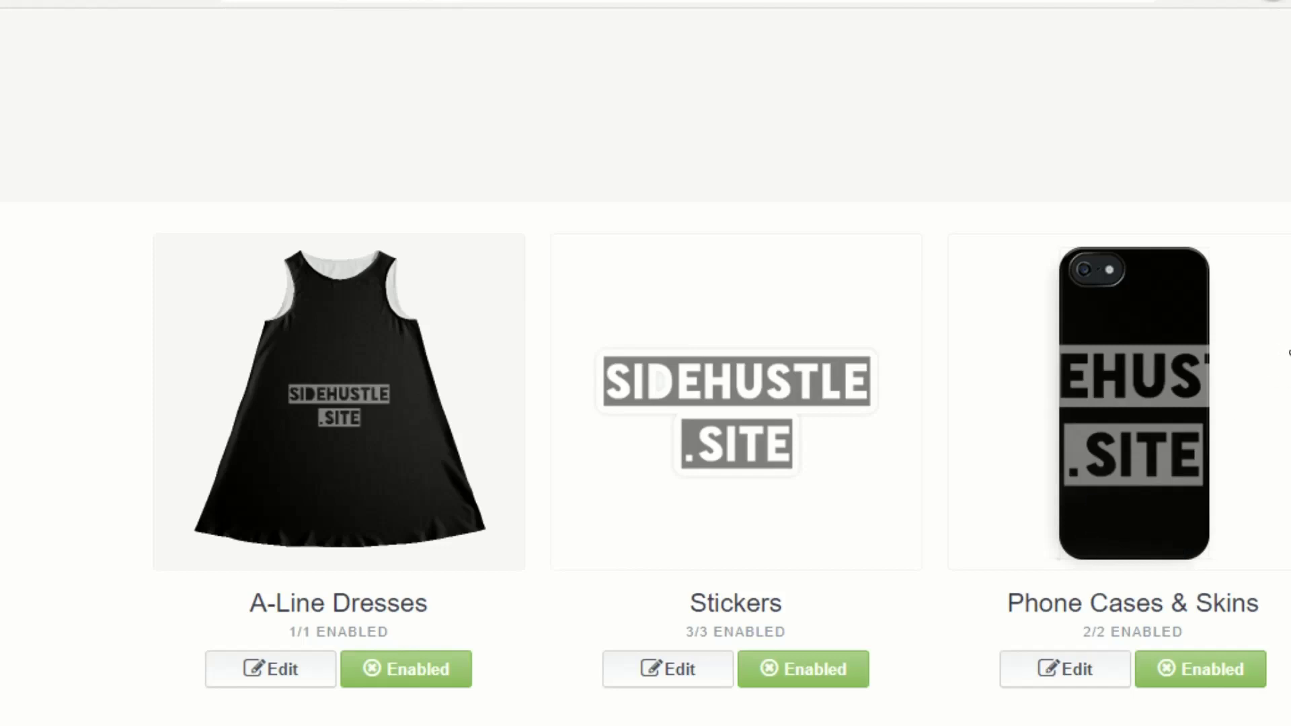
pyautogui.scroll(-2, 1278, 347)
pyautogui.scroll(-2, 740, 364)
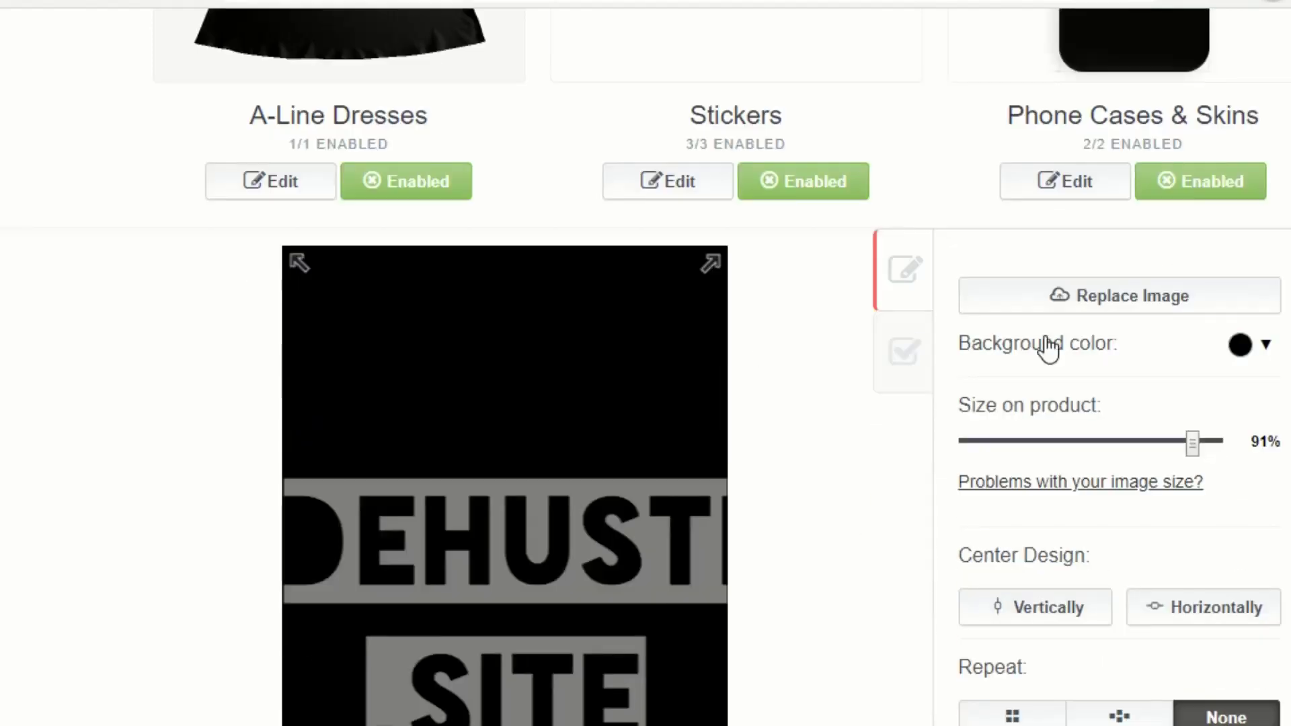
# Shrink the phone case design to 46%, centre it horizontally, then reduce it to 38%
pyautogui.click(1081, 432)
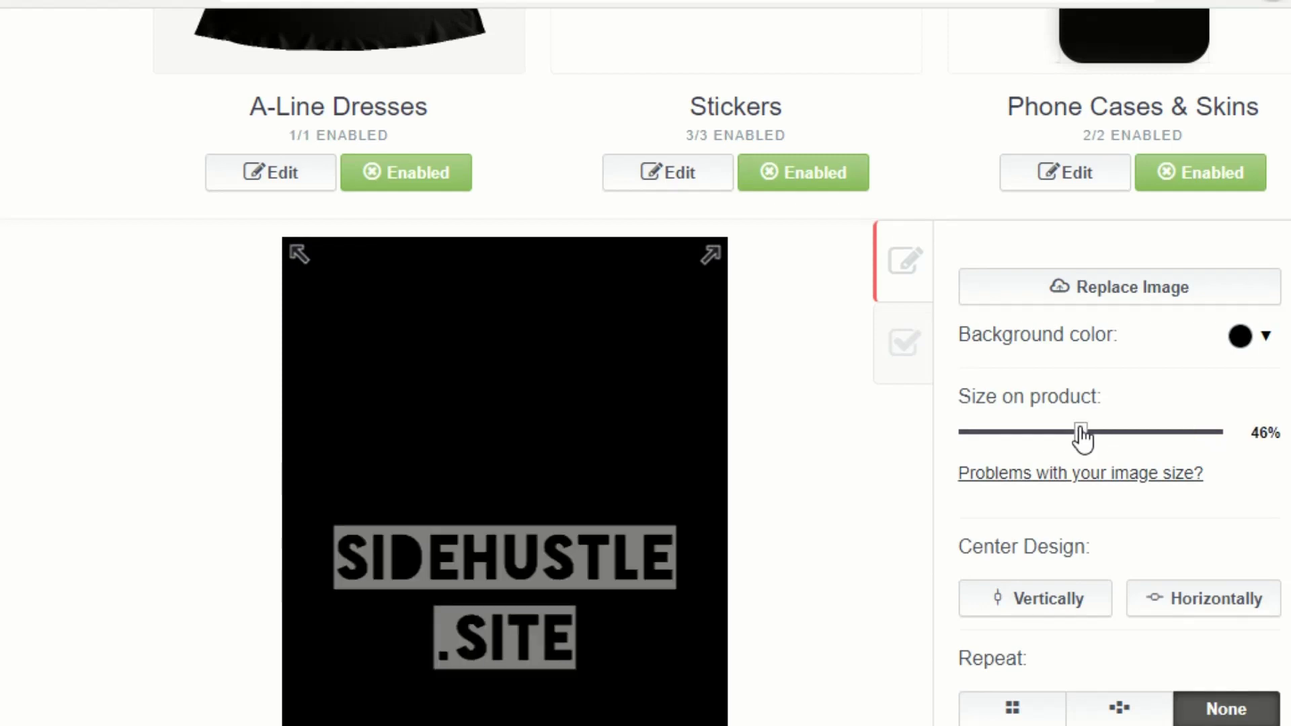
pyautogui.click(1195, 616)
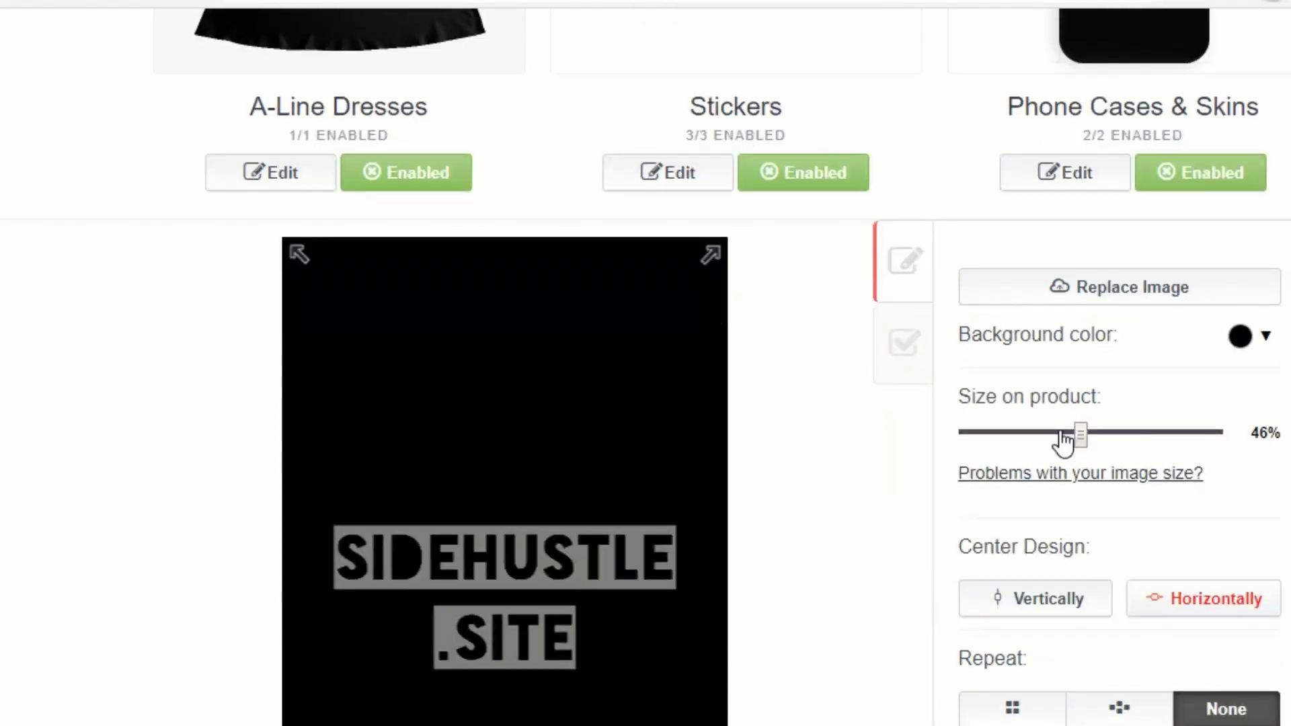
pyautogui.click(1061, 434)
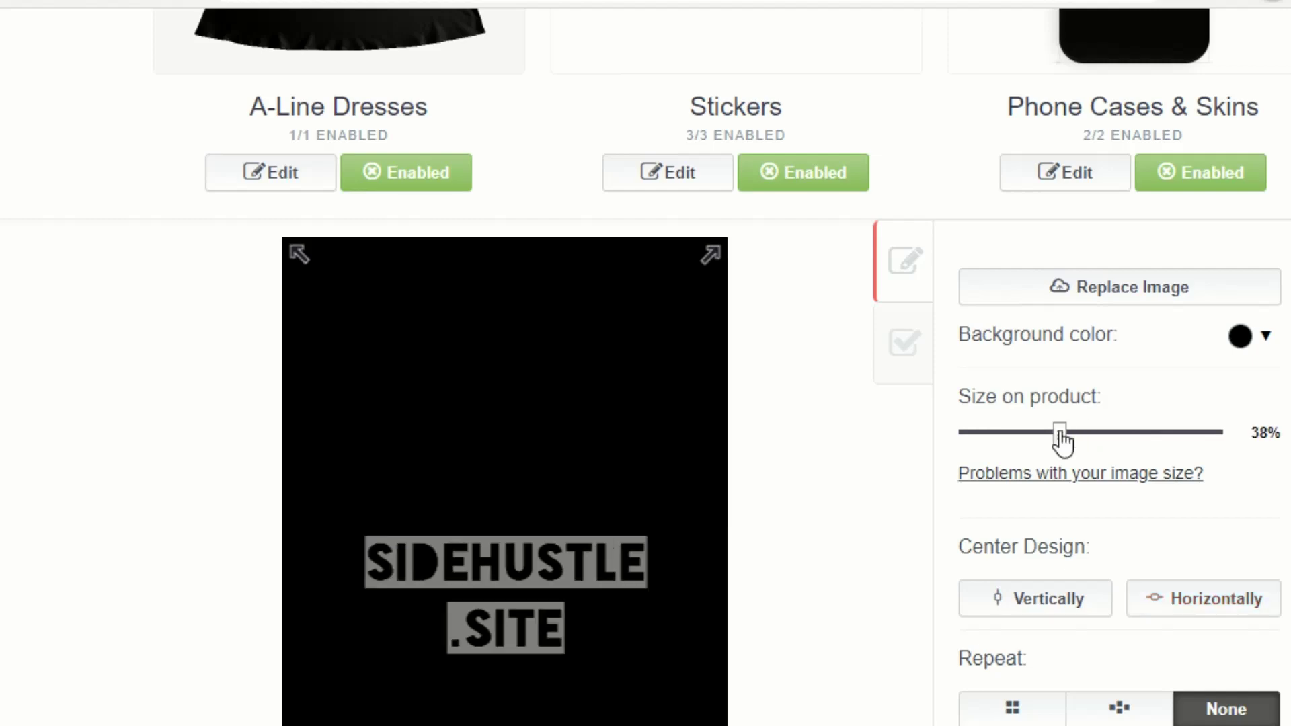
pyautogui.scroll(4, 645, 363)
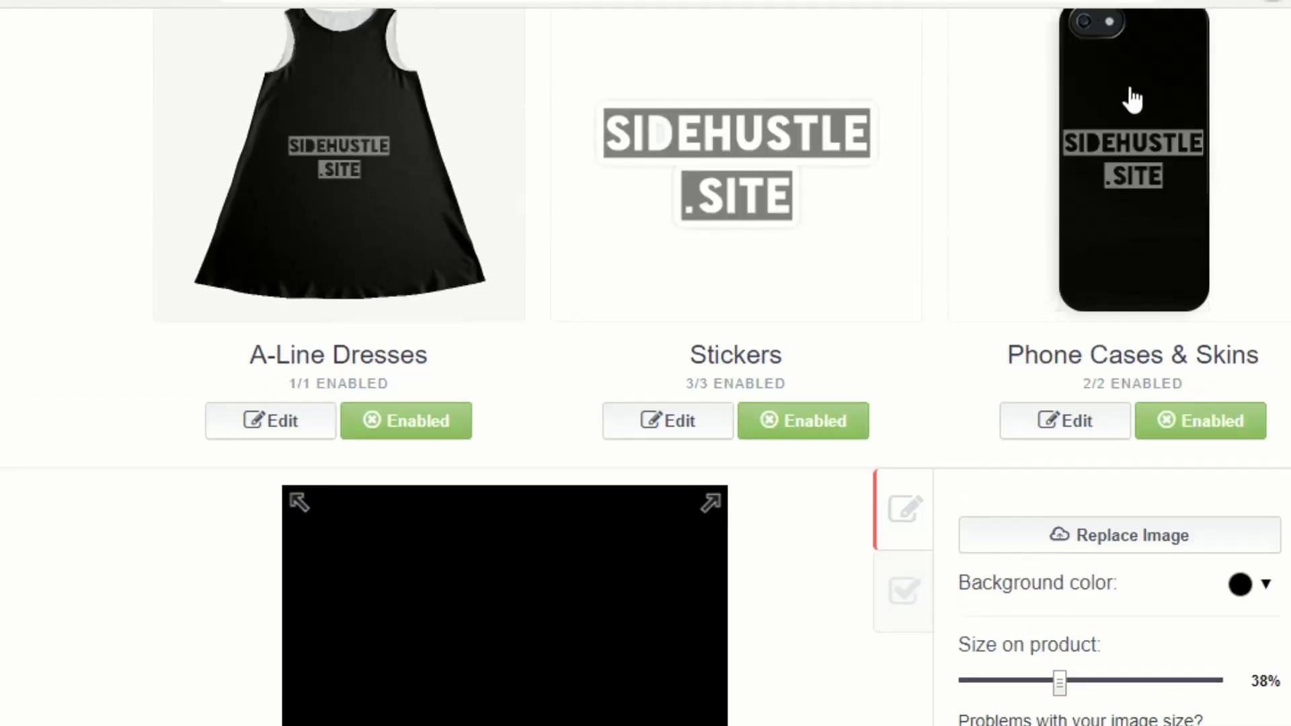
pyautogui.scroll(-4, 1047, 100)
pyautogui.scroll(-2, 1156, 539)
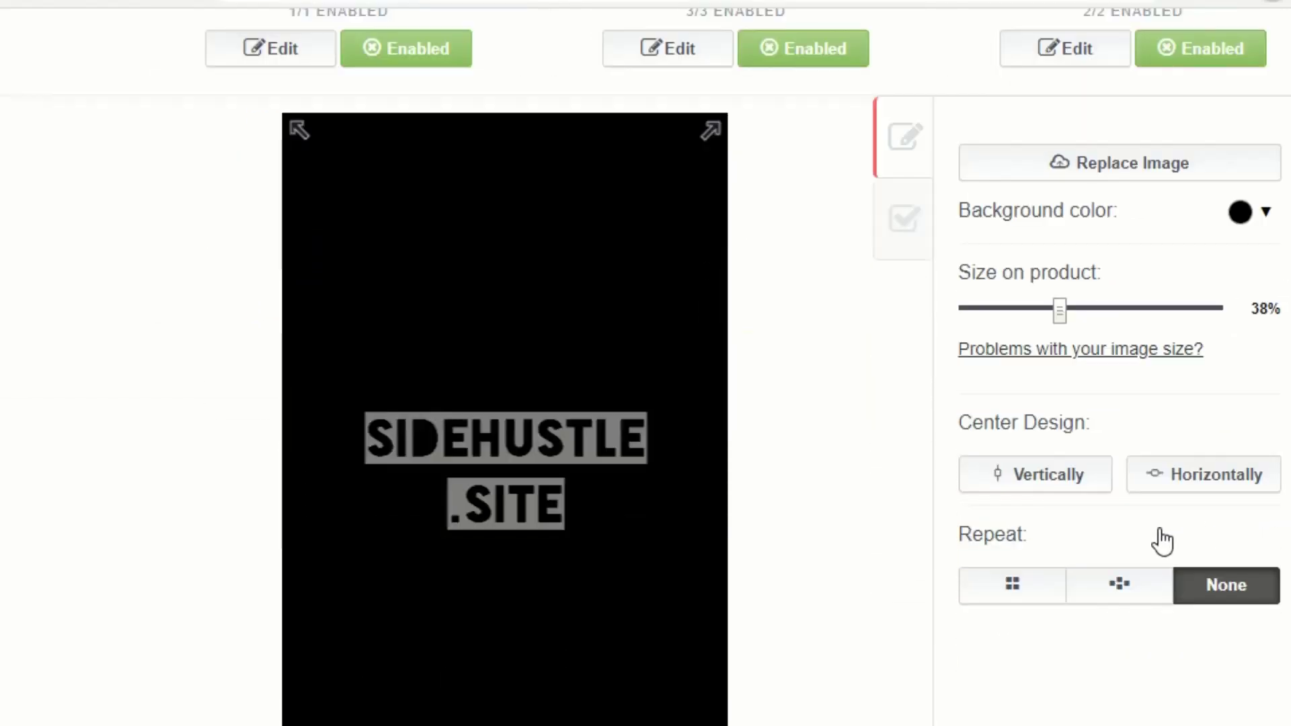
pyautogui.scroll(-5, 1147, 538)
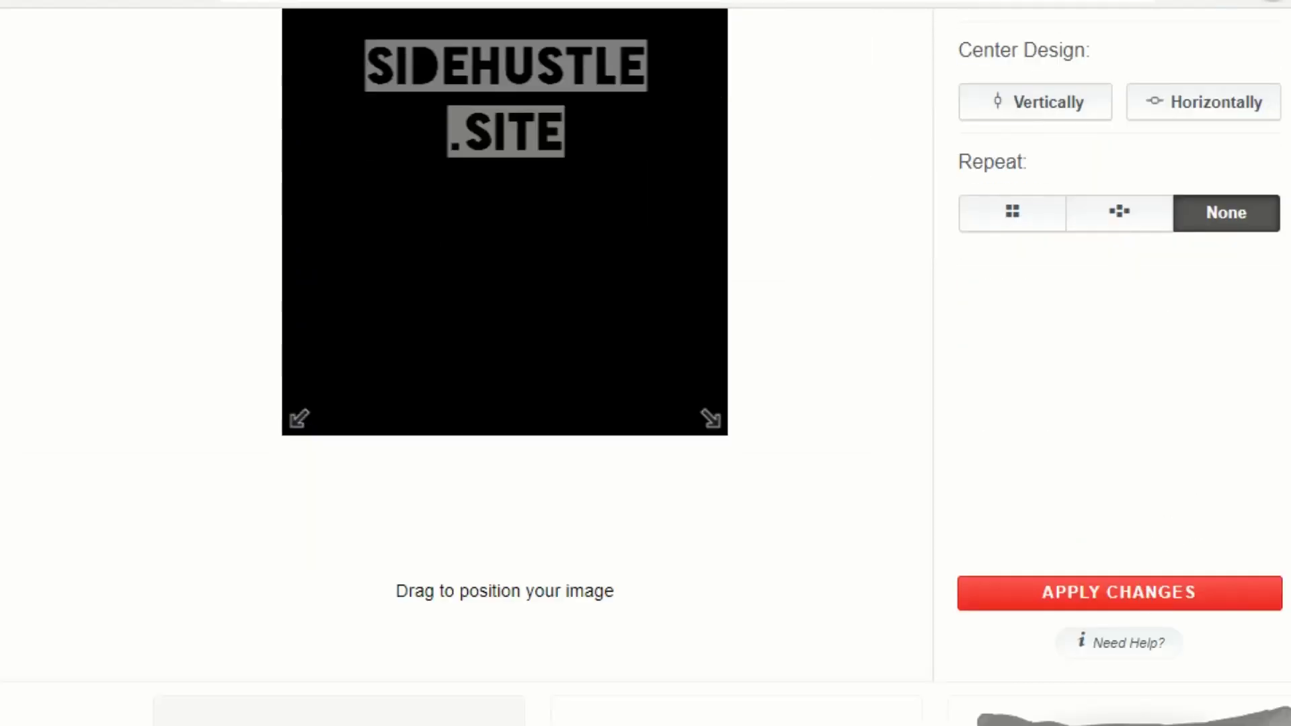
pyautogui.scroll(4, 646, 363)
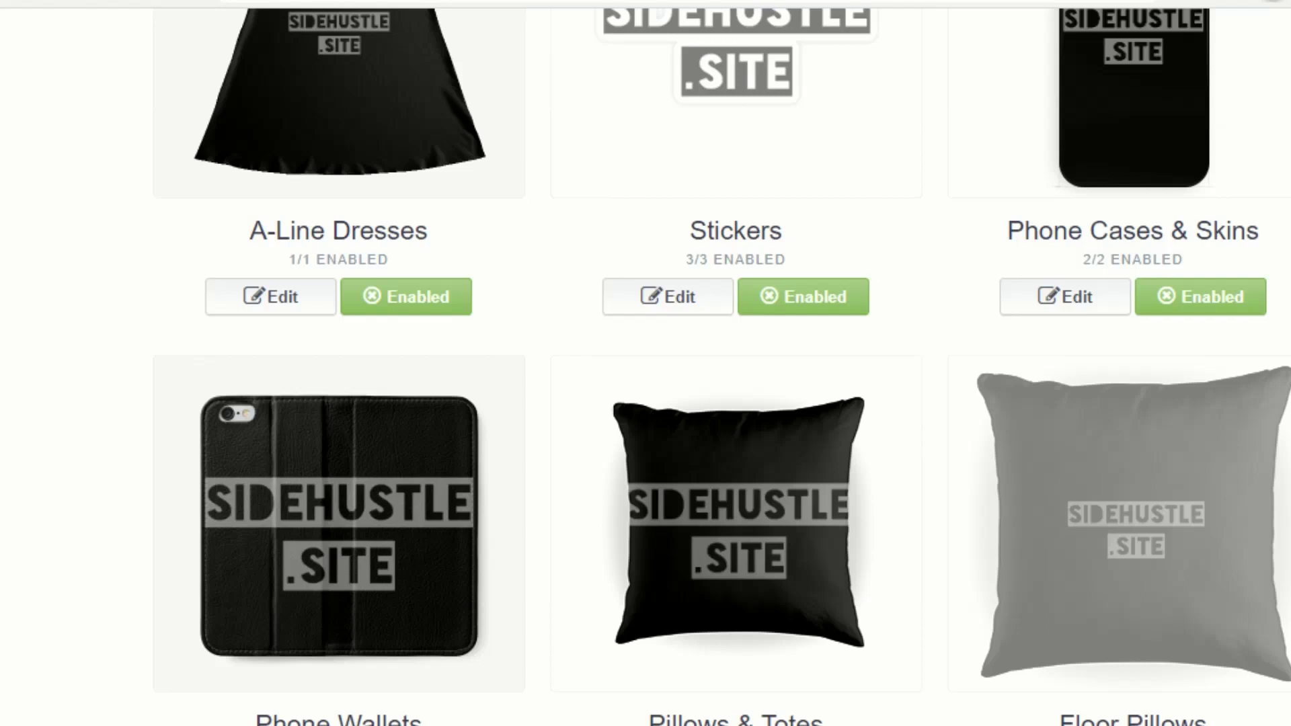
# Open the Floor Pillows design settings and switch Floor Pillows to enabled
pyautogui.scroll(-2, 646, 363)
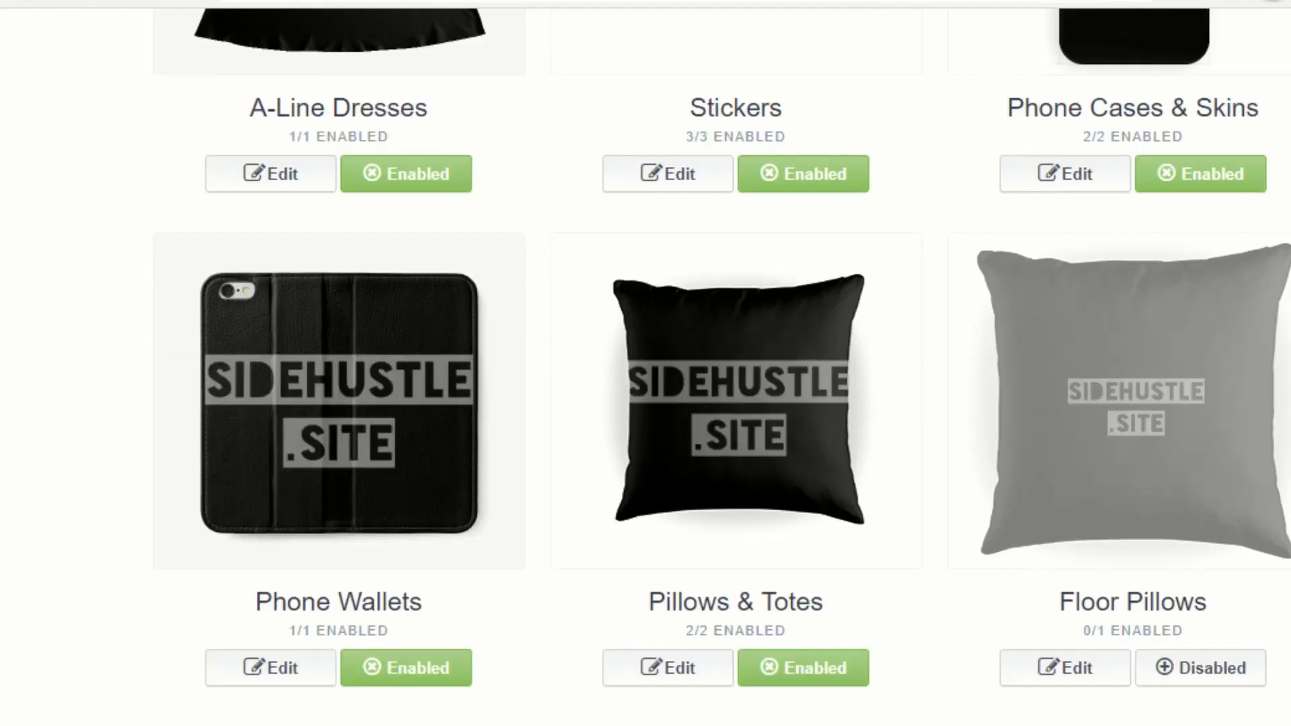
pyautogui.scroll(-4, 1138, 178)
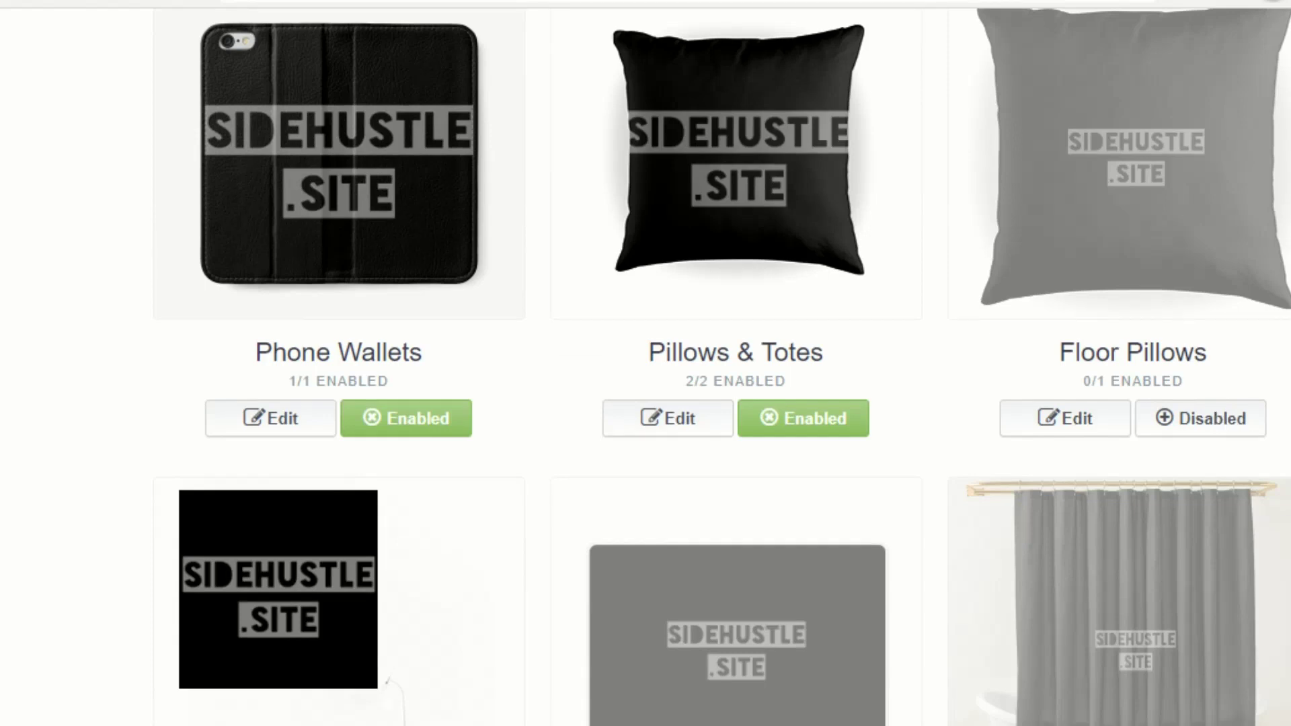
pyautogui.click(1200, 418)
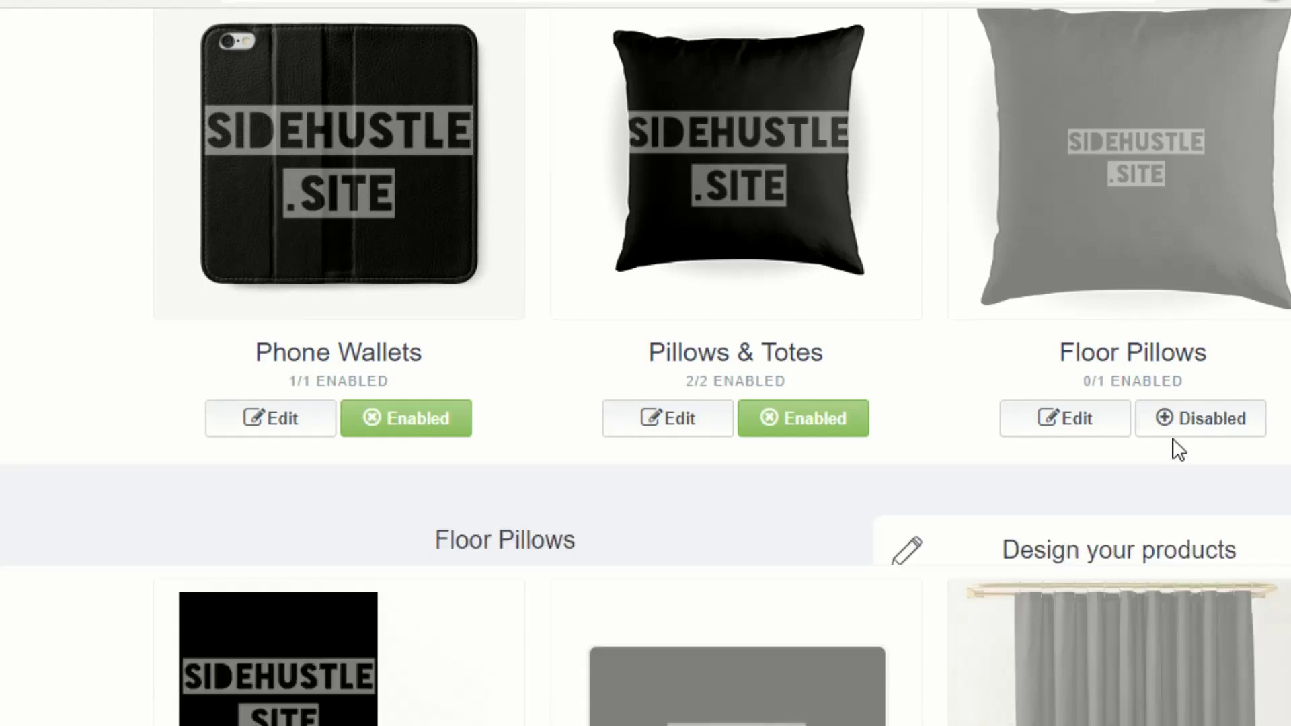
pyautogui.click(1113, 425)
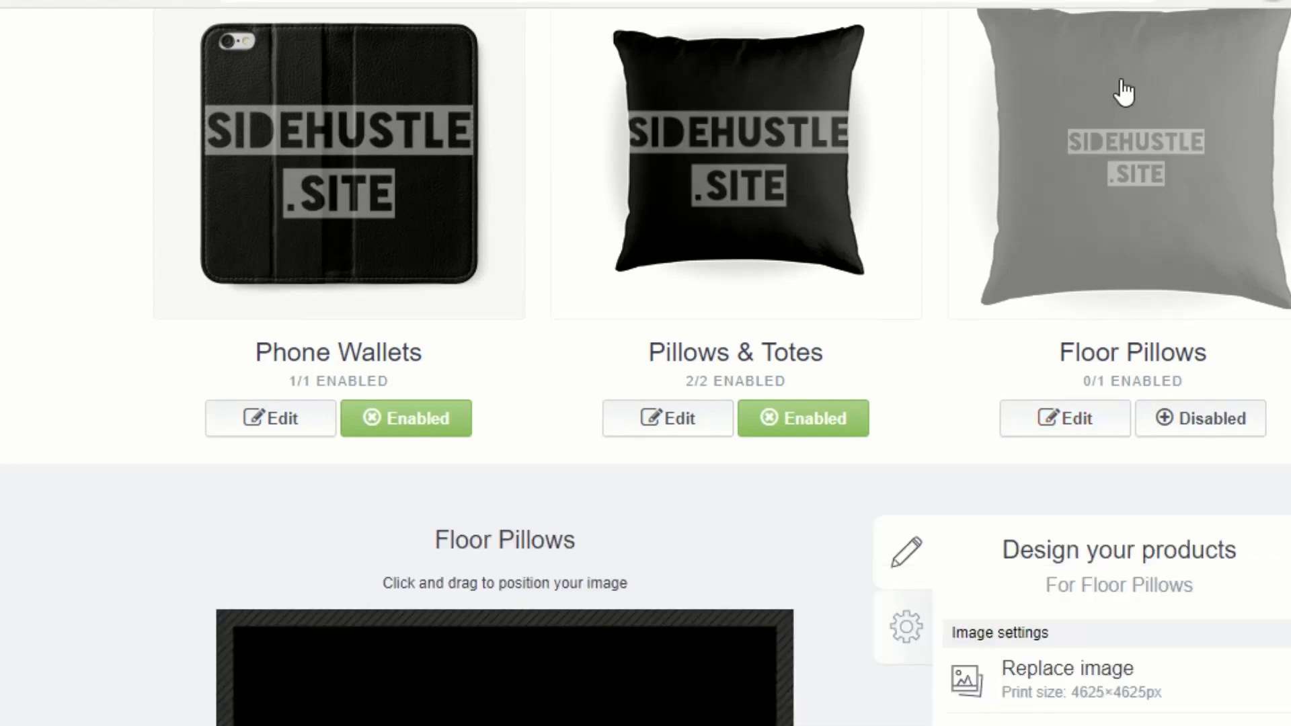
pyautogui.click(1204, 433)
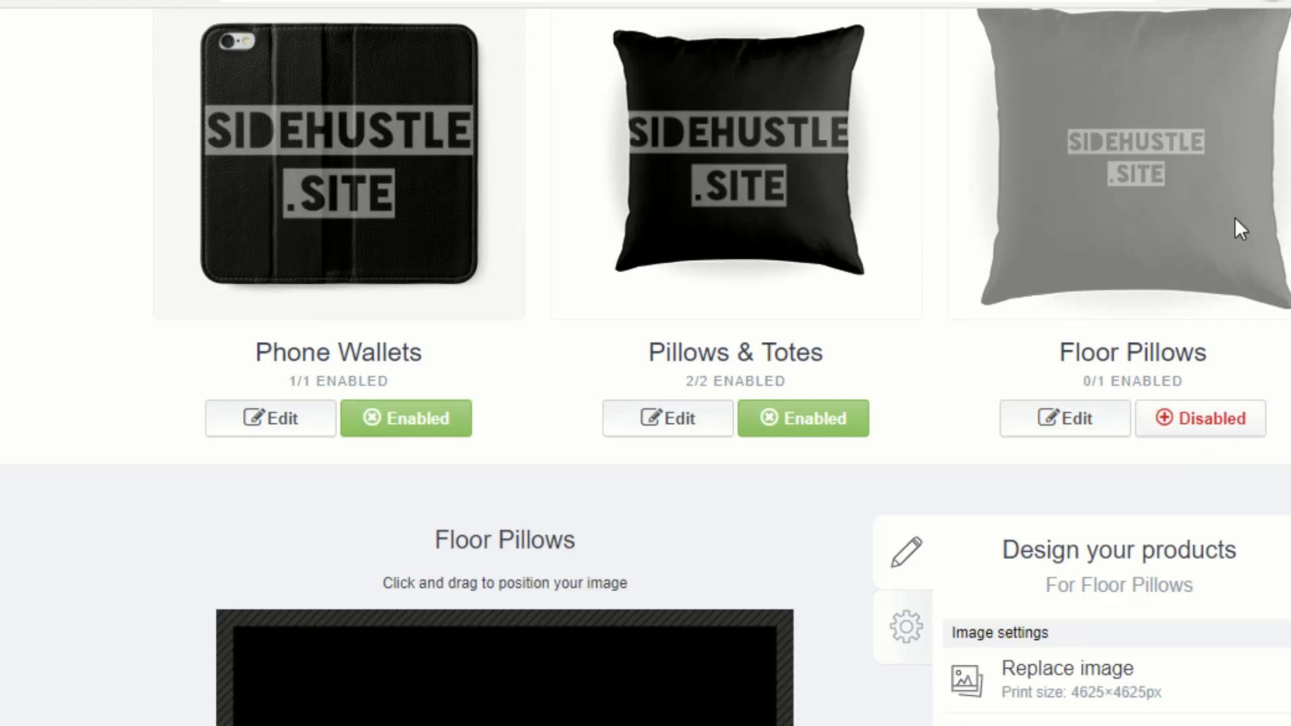
pyautogui.scroll(-4, 645, 363)
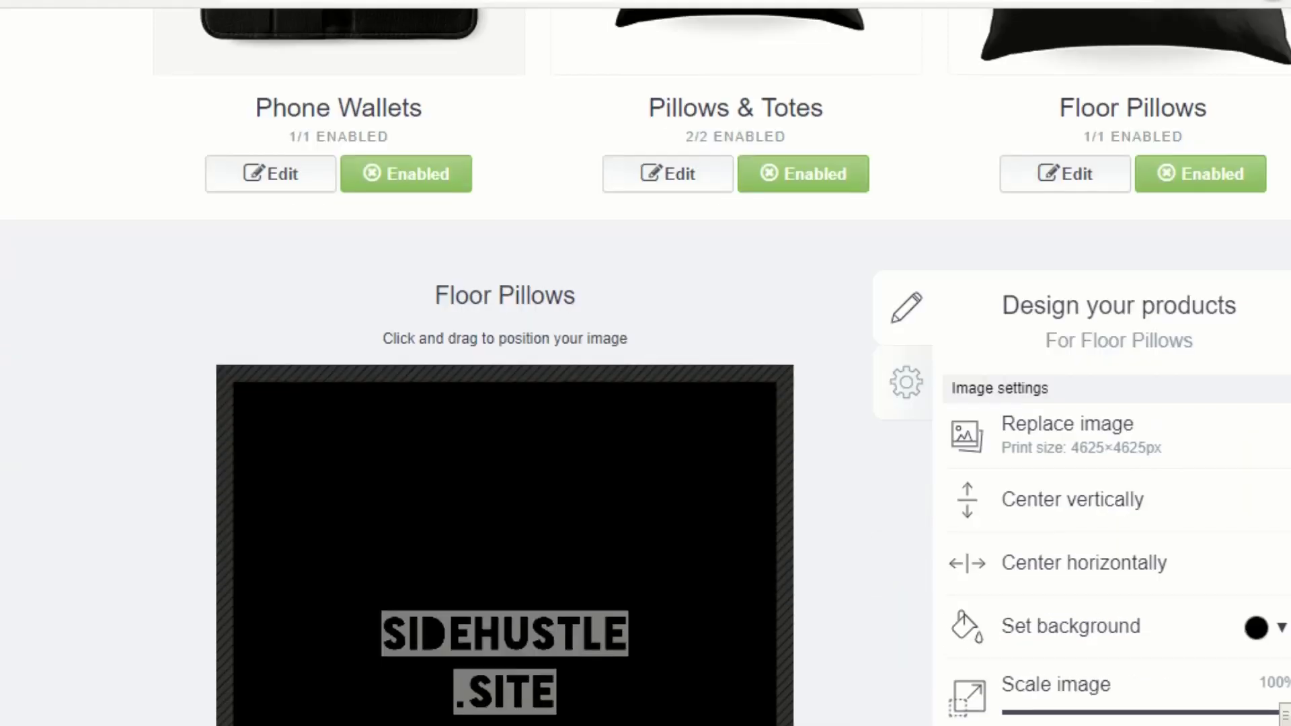
pyautogui.scroll(-15, 645, 363)
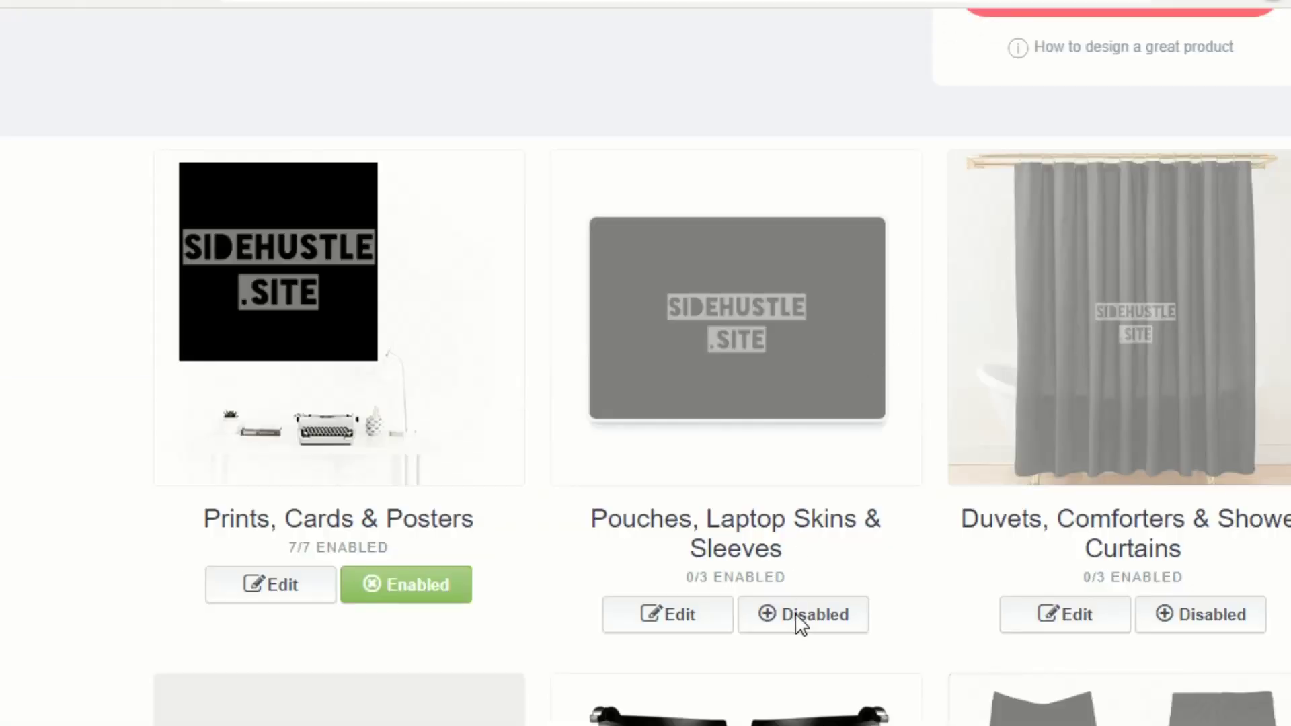
pyautogui.scroll(-2, 869, 295)
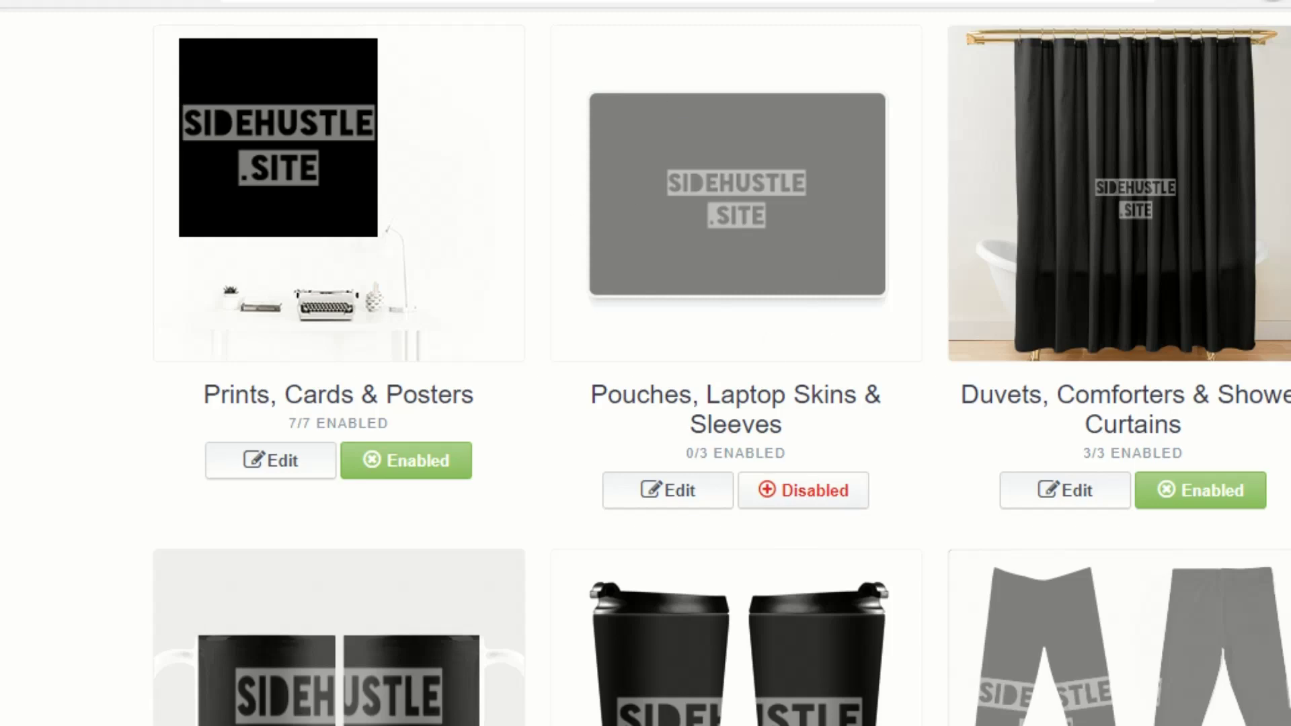
# Enable Pouches, Laptop Skins & Sleeves and Mini Skirts, then scroll down to the skirt editor
pyautogui.click(804, 490)
pyautogui.scroll(-5, 804, 490)
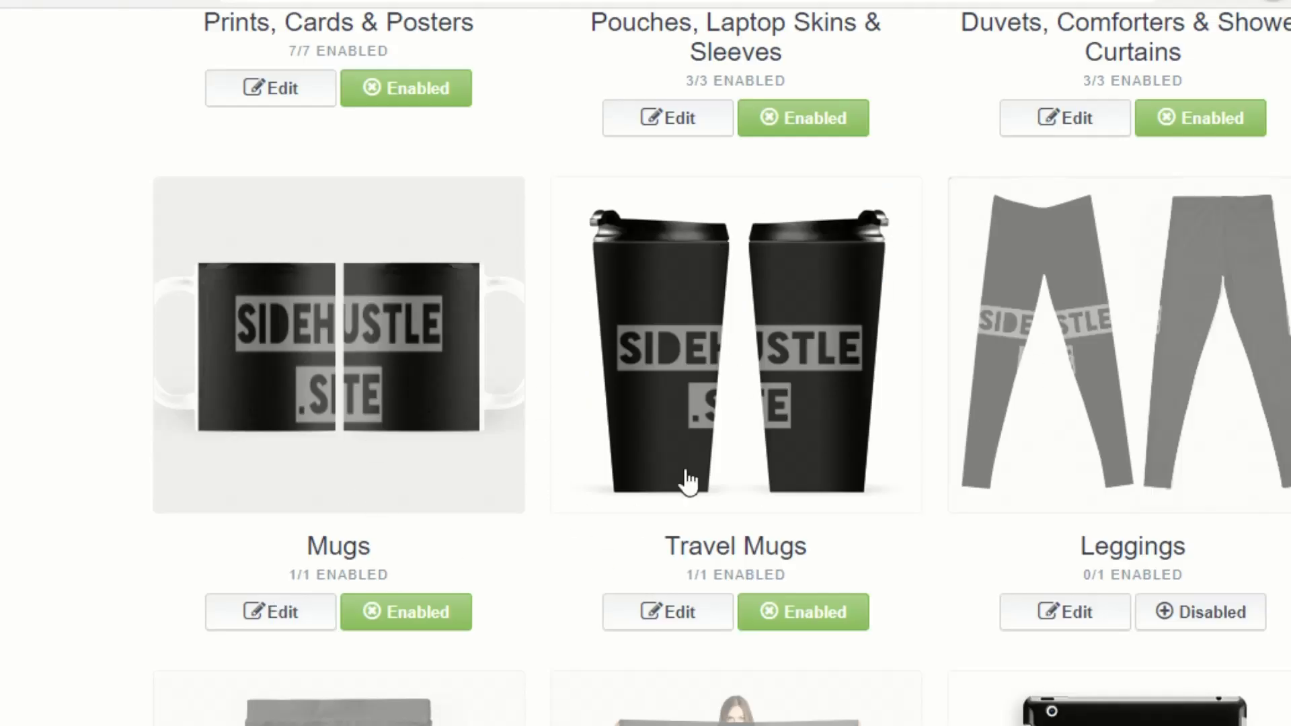
pyautogui.scroll(-3, 1199, 248)
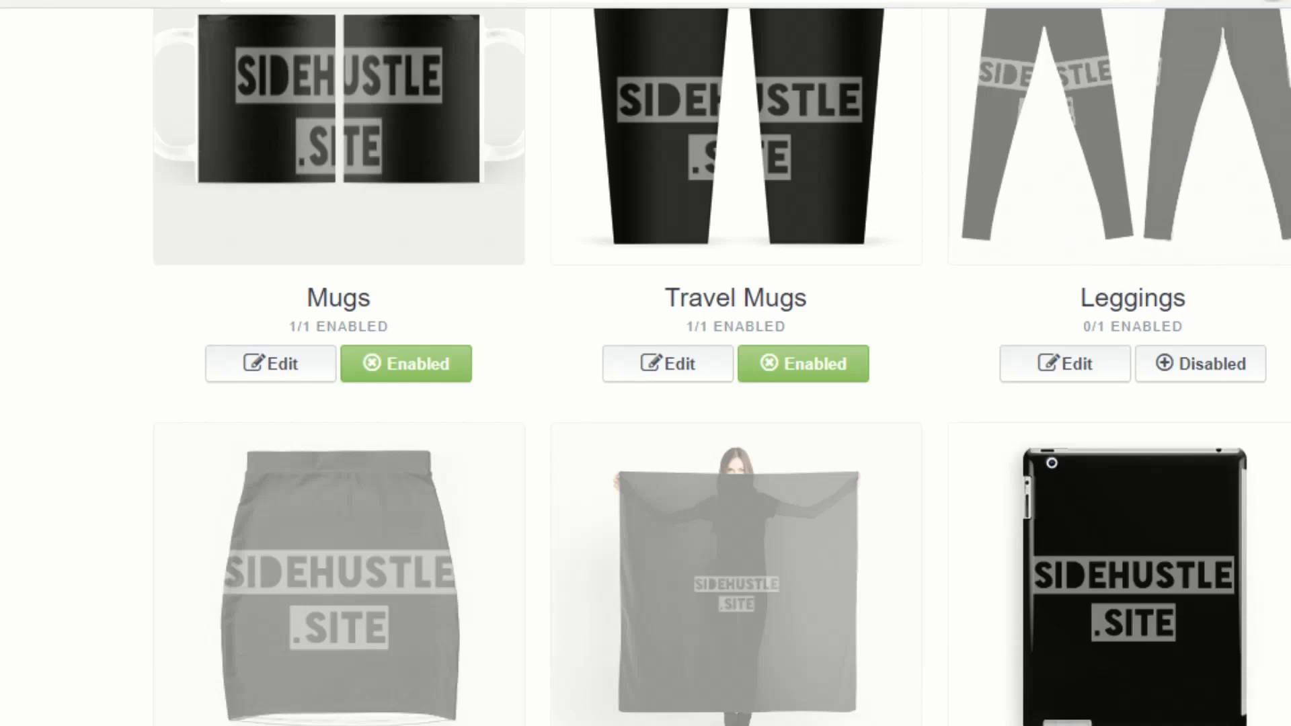
pyautogui.scroll(-3, 675, 494)
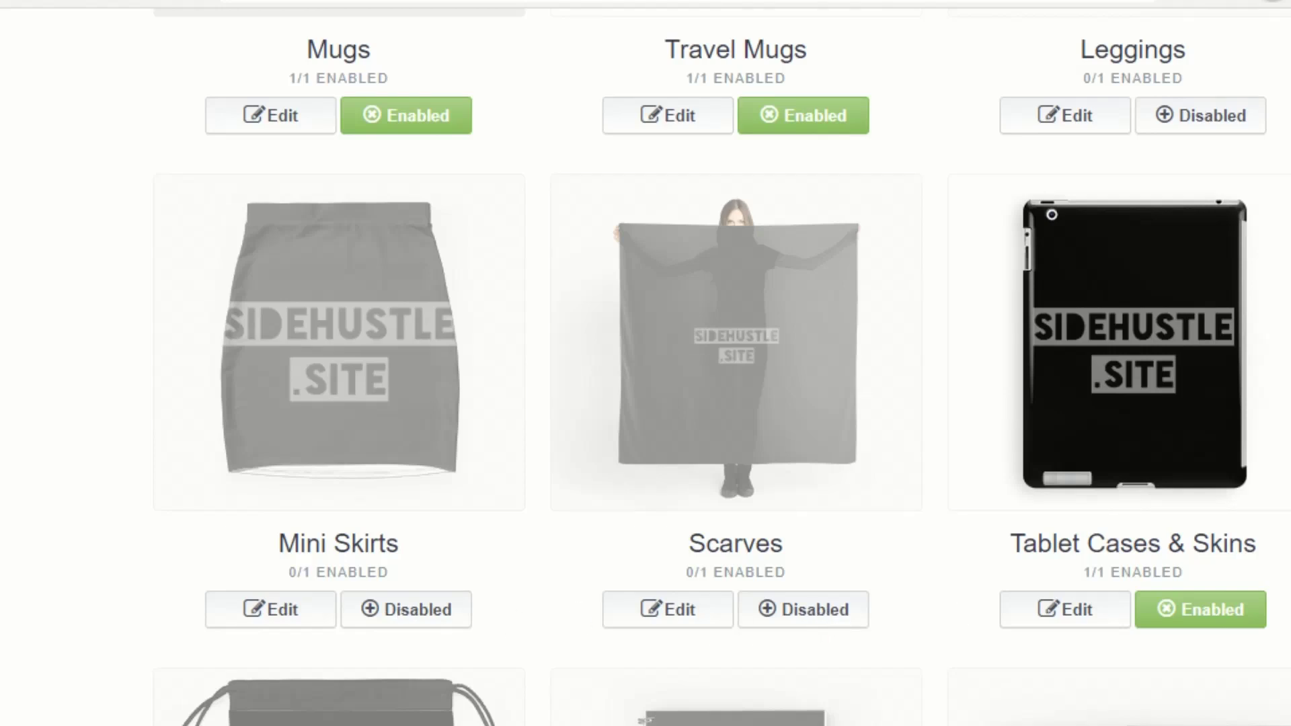
pyautogui.scroll(-1, 1068, 296)
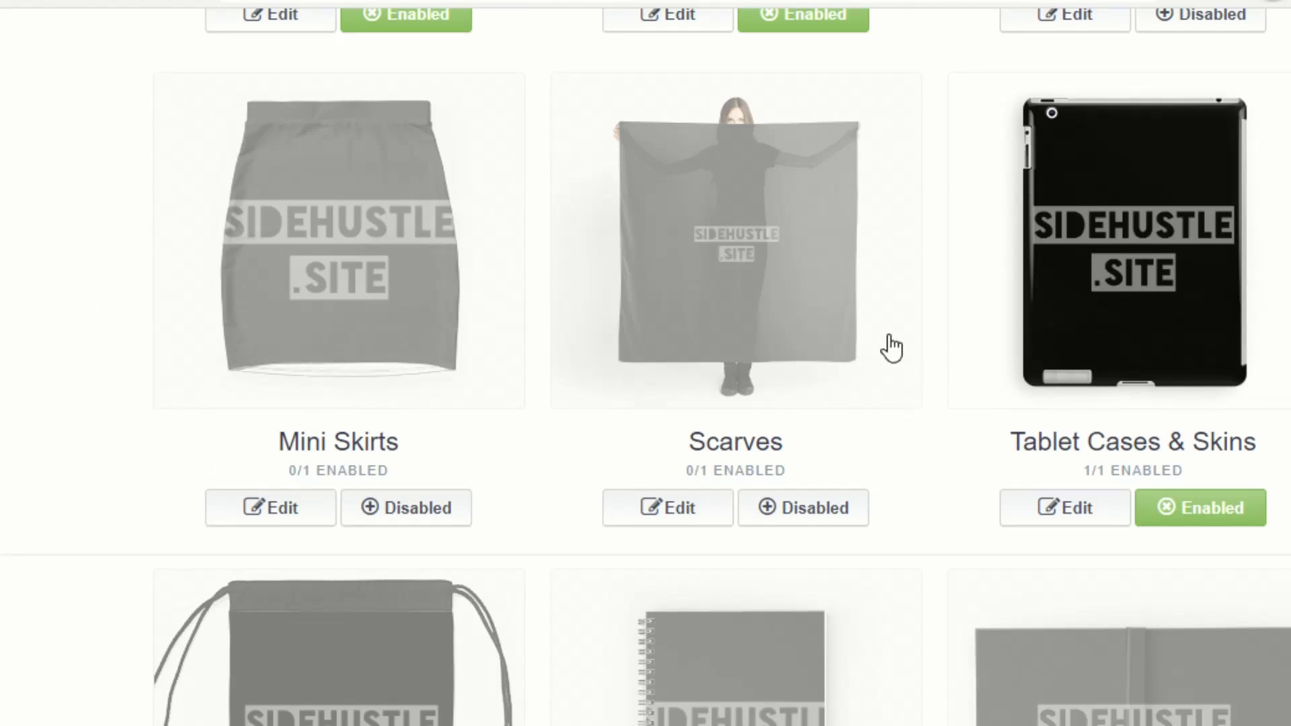
pyautogui.click(390, 513)
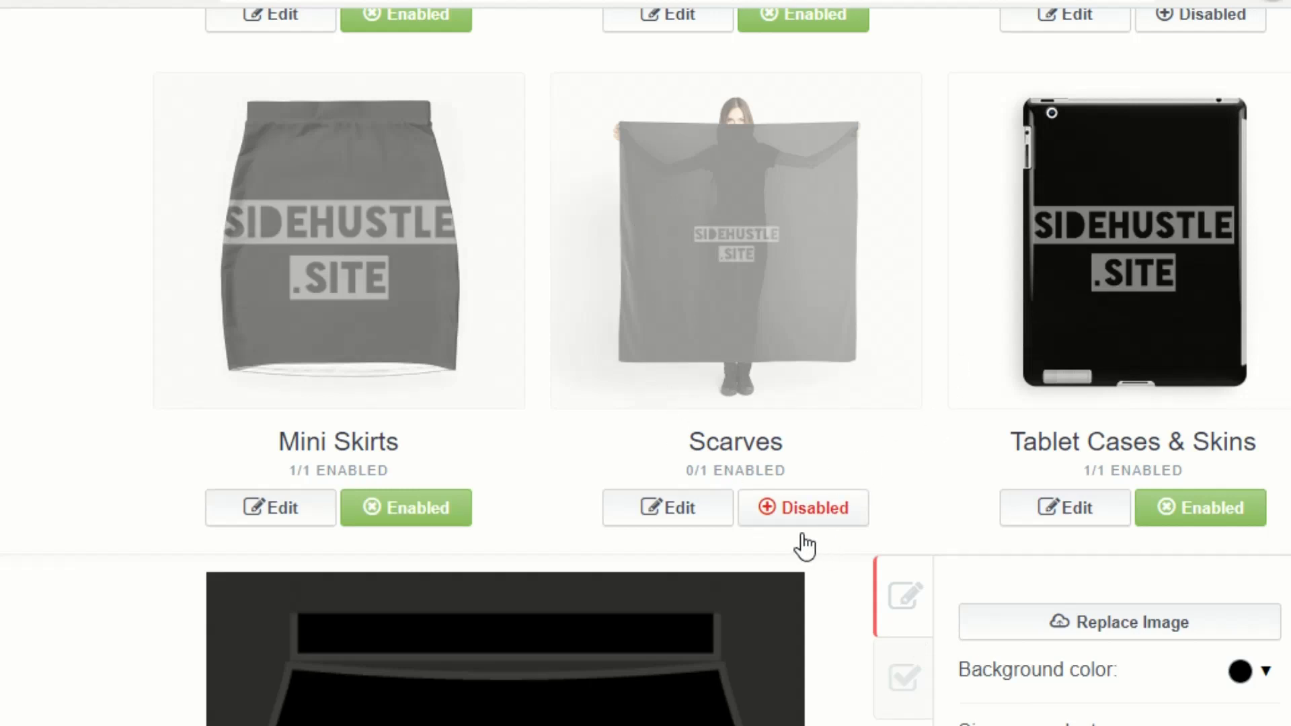
pyautogui.scroll(-8, 1185, 291)
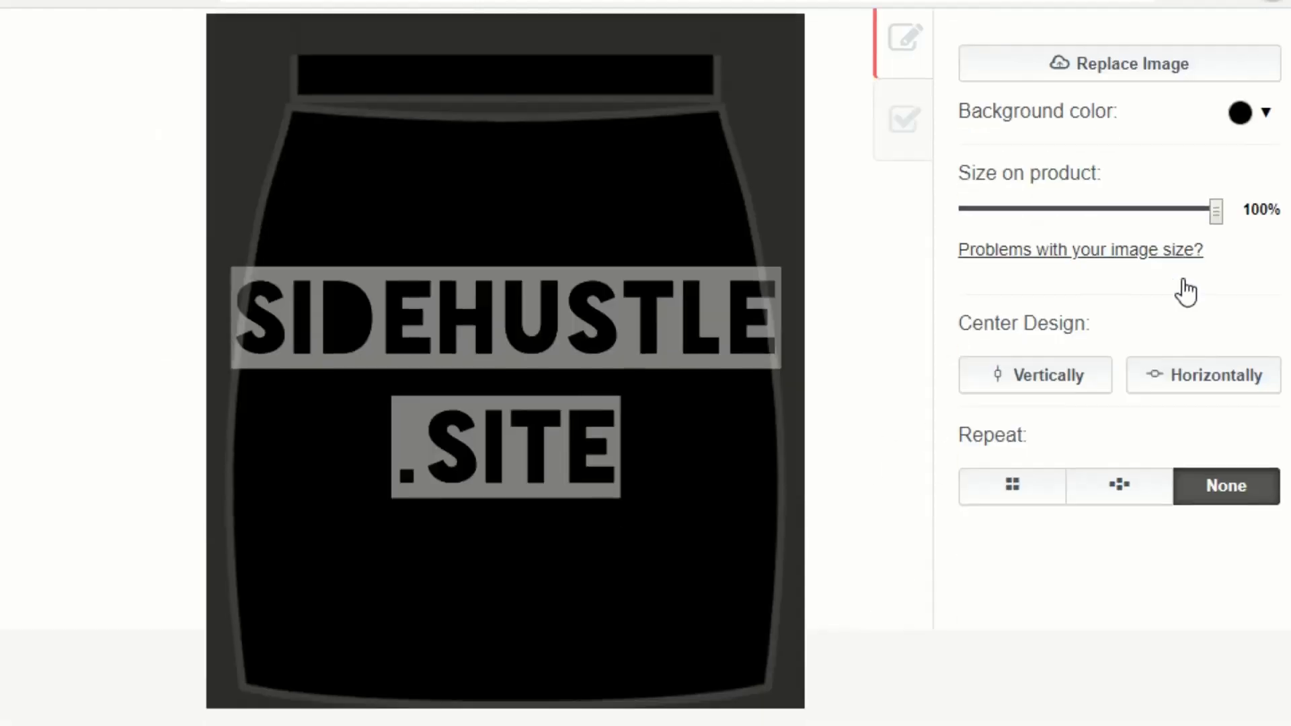
# Review the product grid and open the Hardcover Journals design for editing
pyautogui.scroll(-1, 1185, 291)
pyautogui.scroll(-5, 1262, 248)
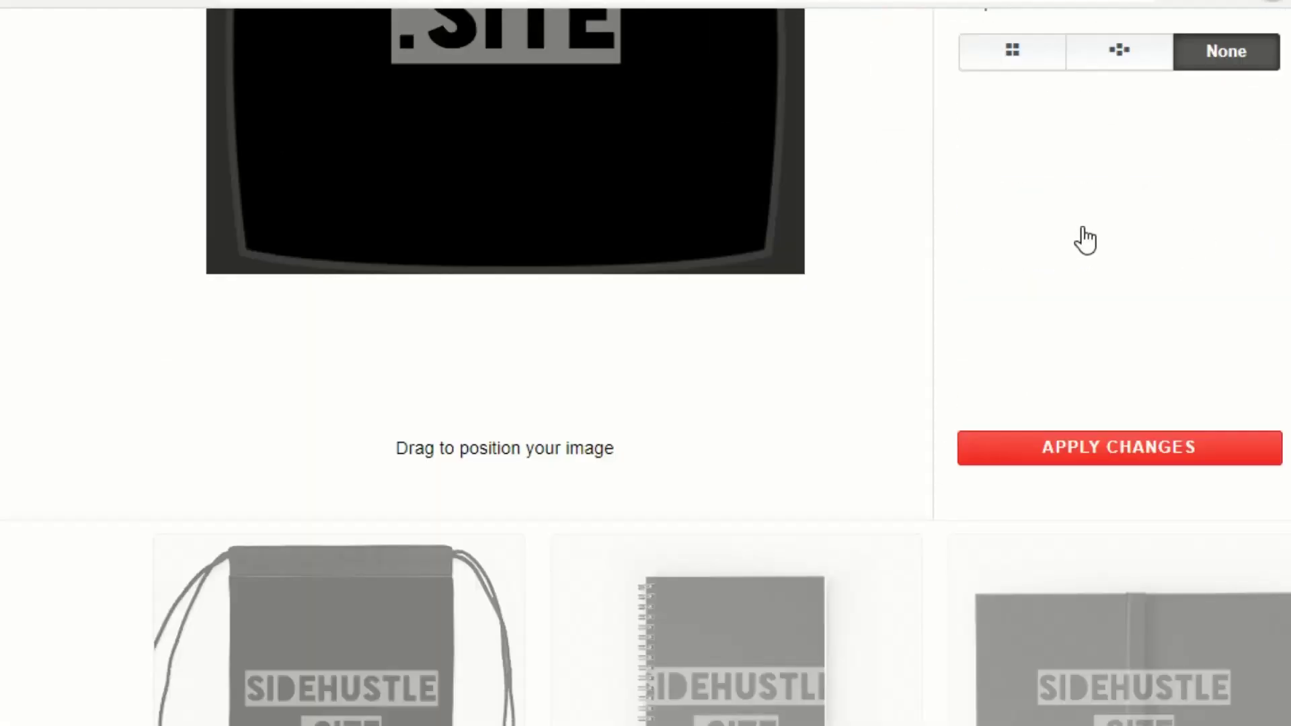
pyautogui.scroll(-4, 1063, 269)
pyautogui.scroll(-4, 1060, 276)
pyautogui.scroll(4, 1063, 276)
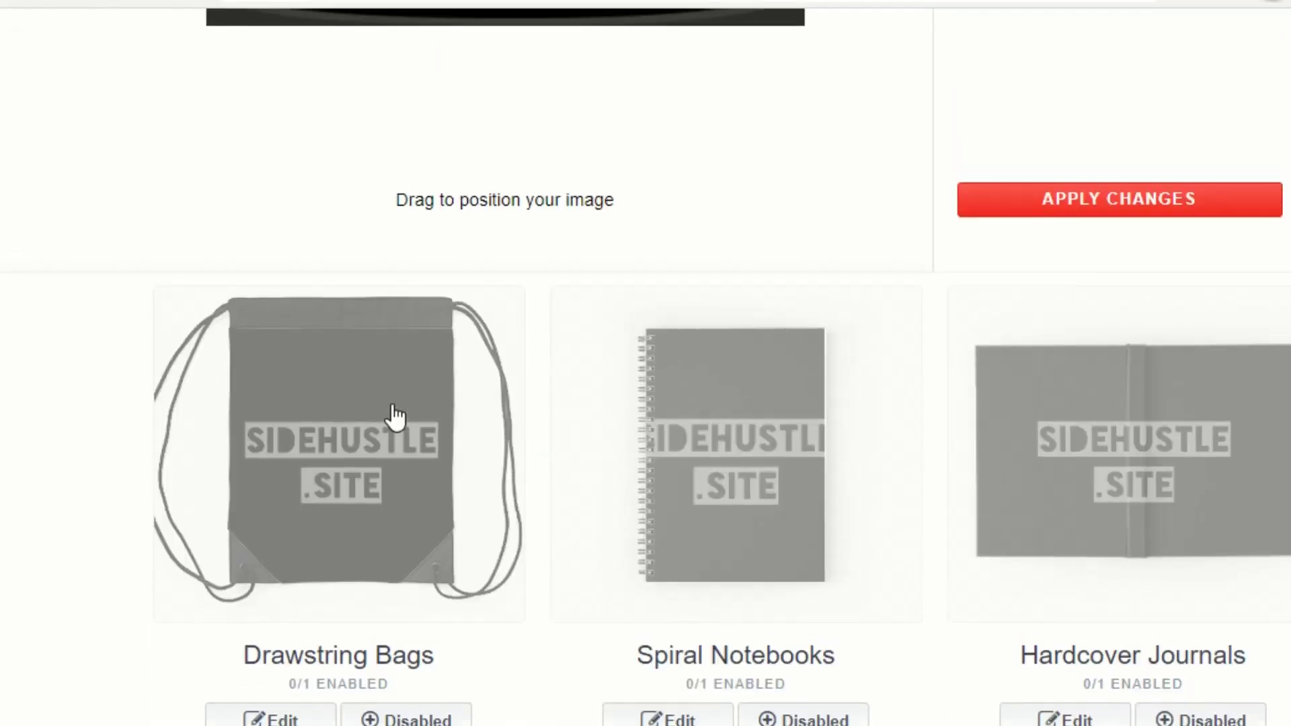
pyautogui.scroll(-10, 548, 317)
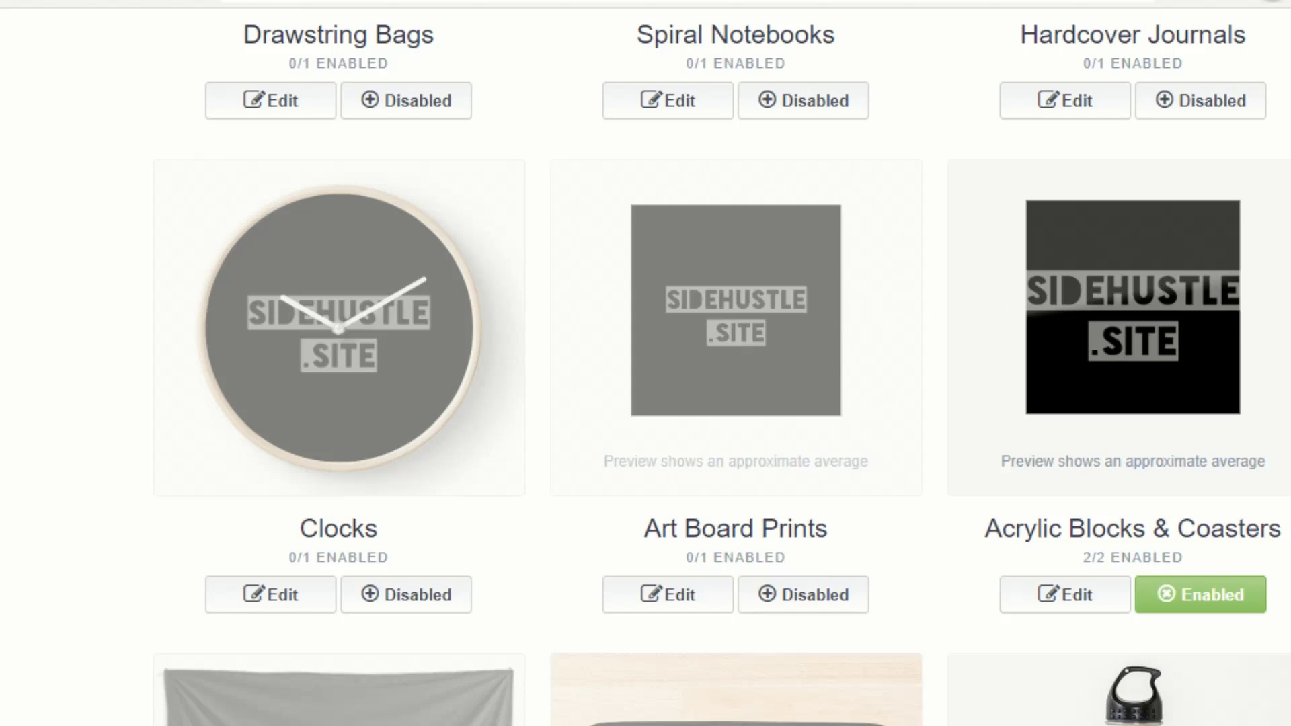
pyautogui.scroll(2, 646, 364)
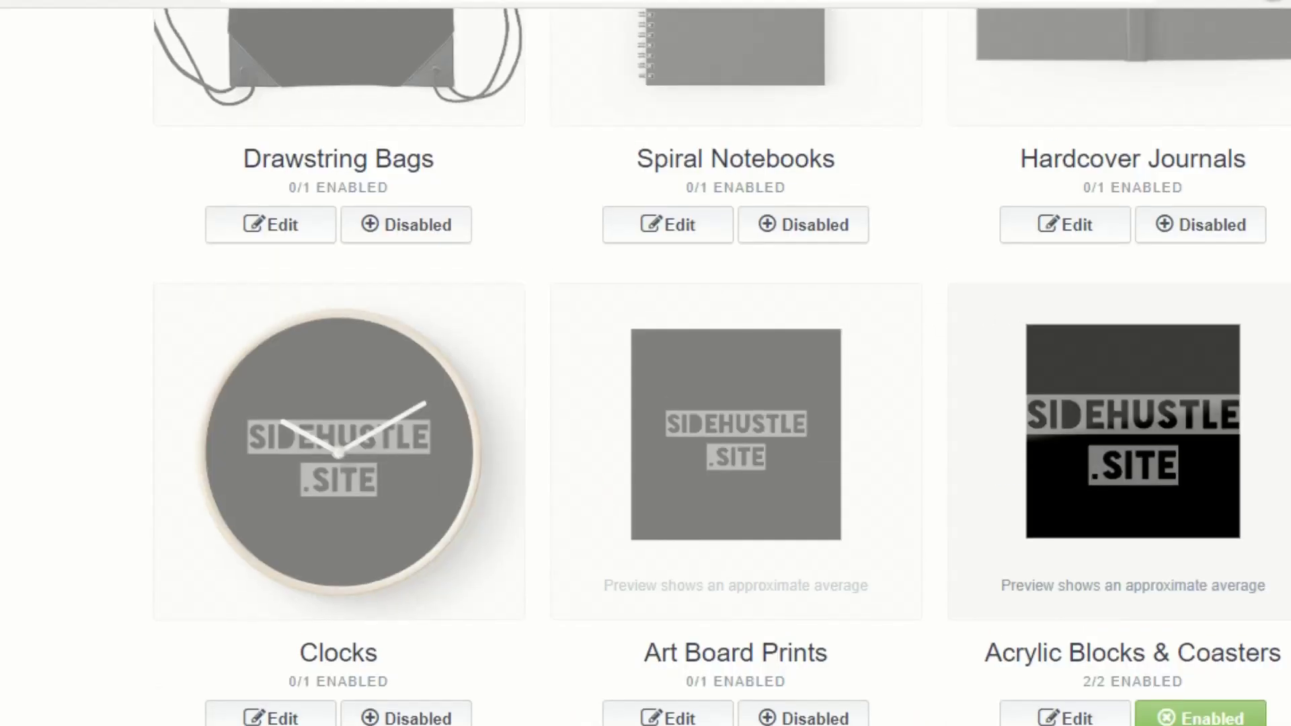
pyautogui.click(1123, 240)
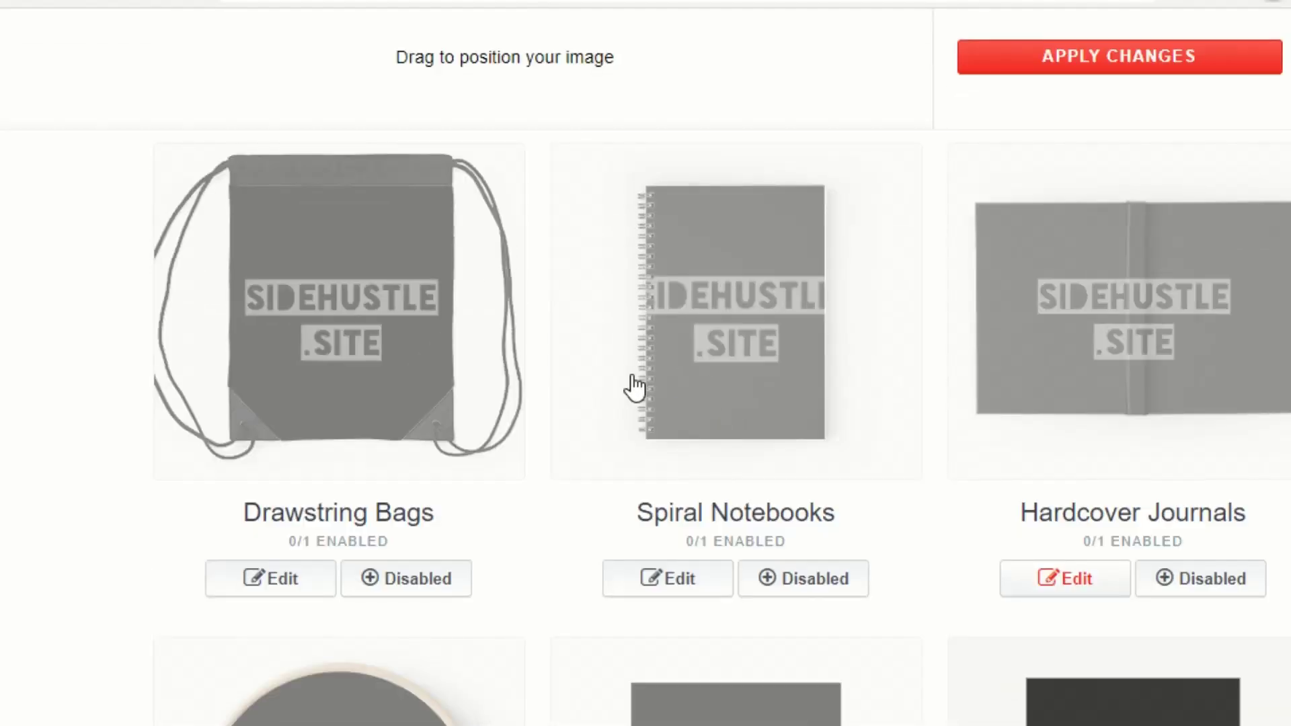
pyautogui.scroll(10, 640, 498)
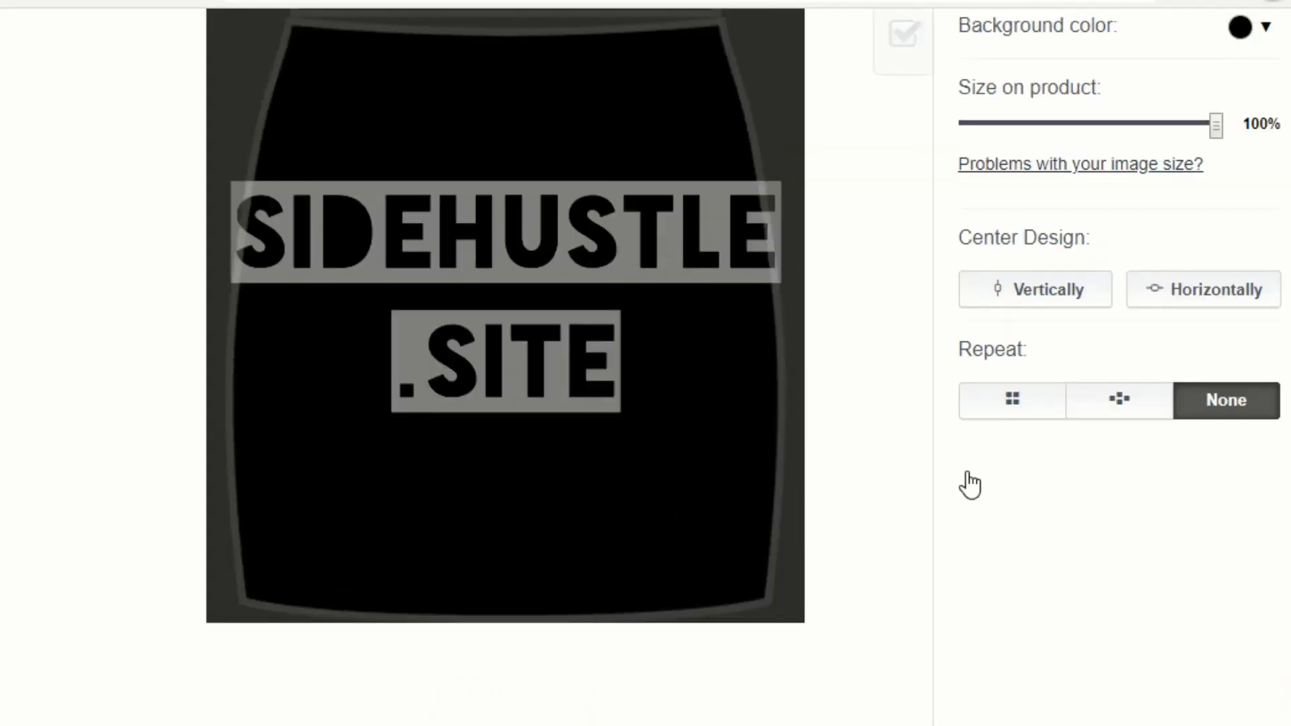
pyautogui.scroll(8, 914, 422)
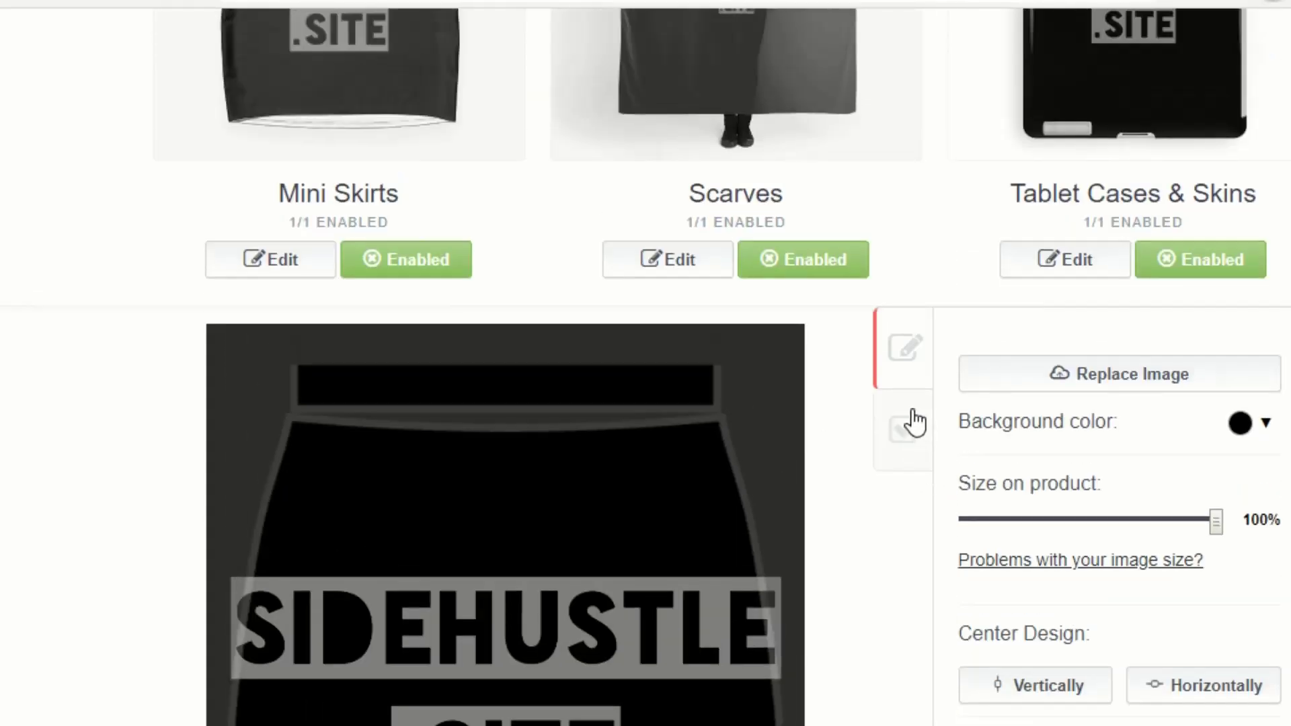